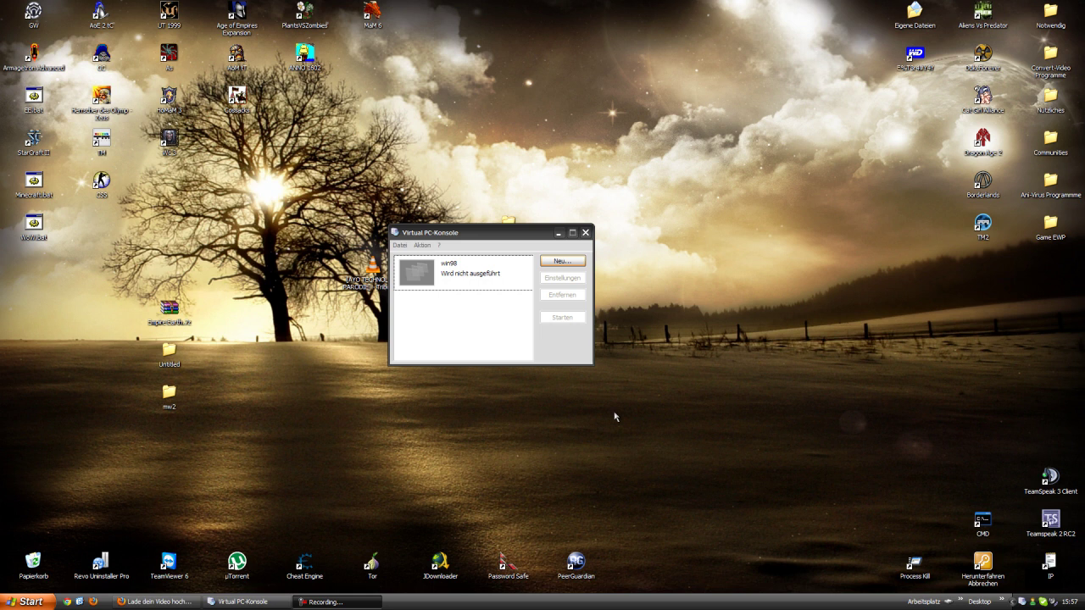
- Reposition the Virtual PC console window on the screen
drag(431, 237, 398, 263)
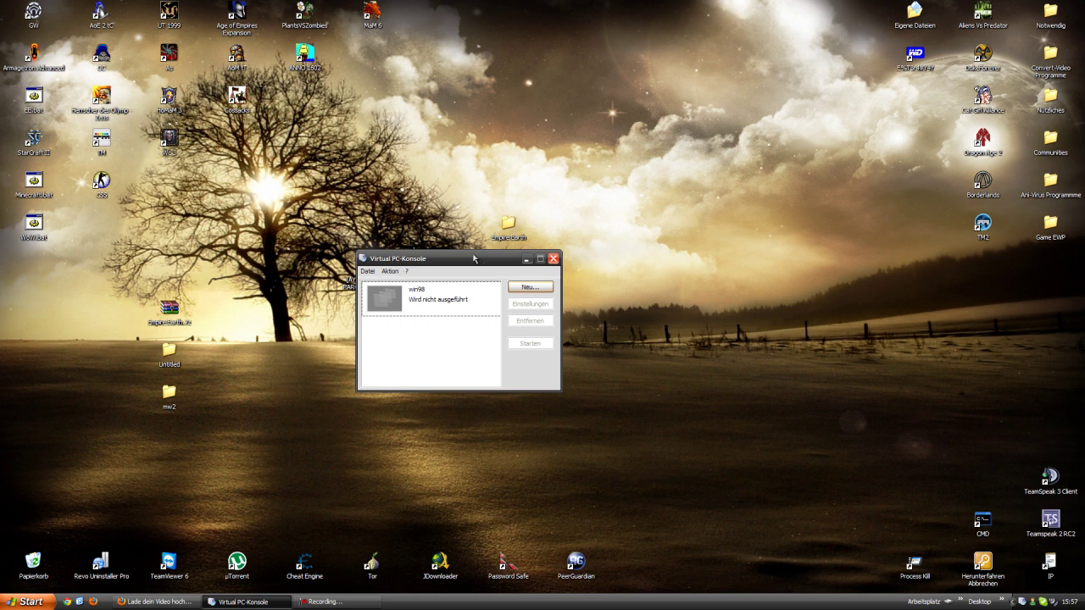
drag(473, 258, 522, 260)
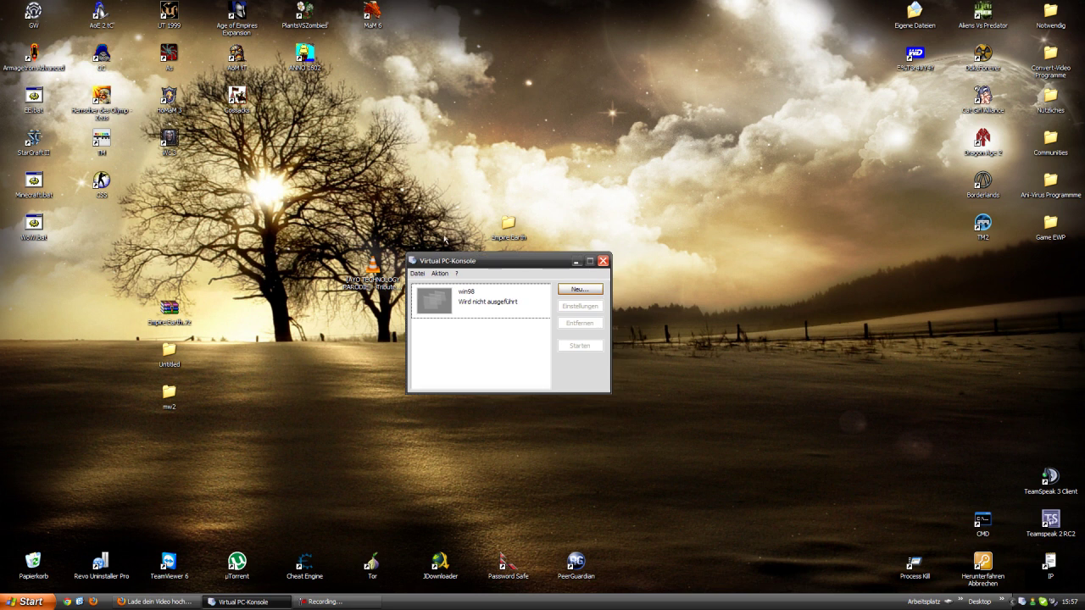
click(414, 266)
click(444, 283)
click(462, 280)
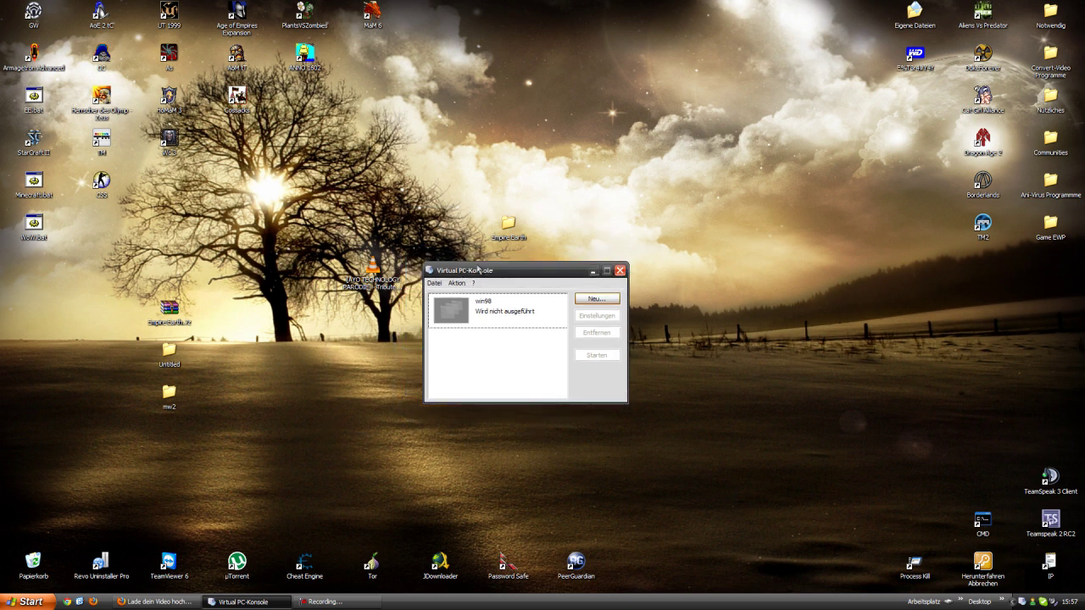
drag(464, 269, 431, 239)
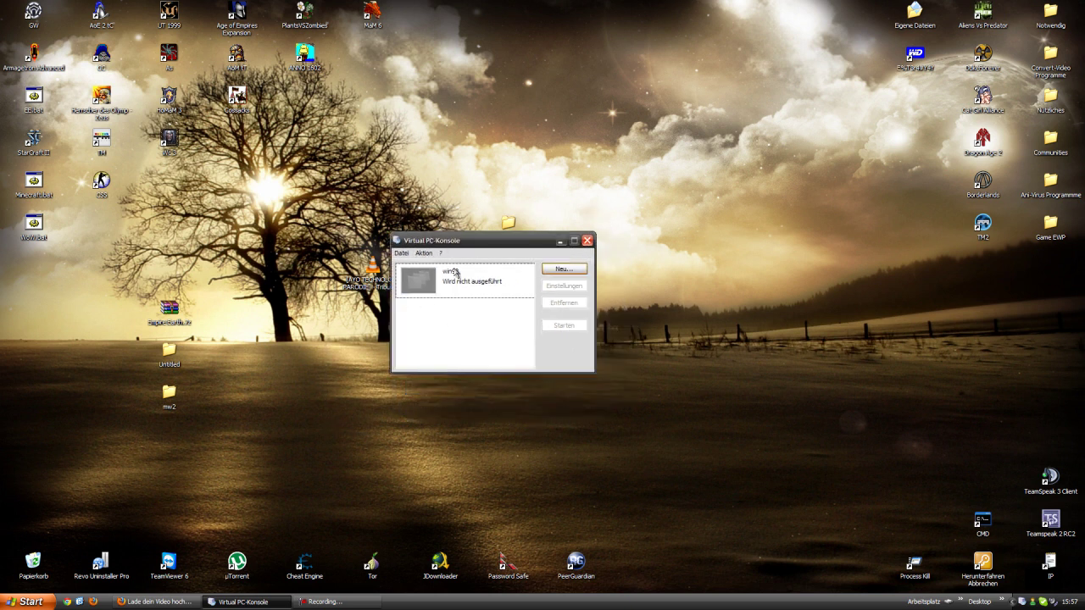
- Start the new virtual machine wizard and advance to the name-and-location page
click(560, 271)
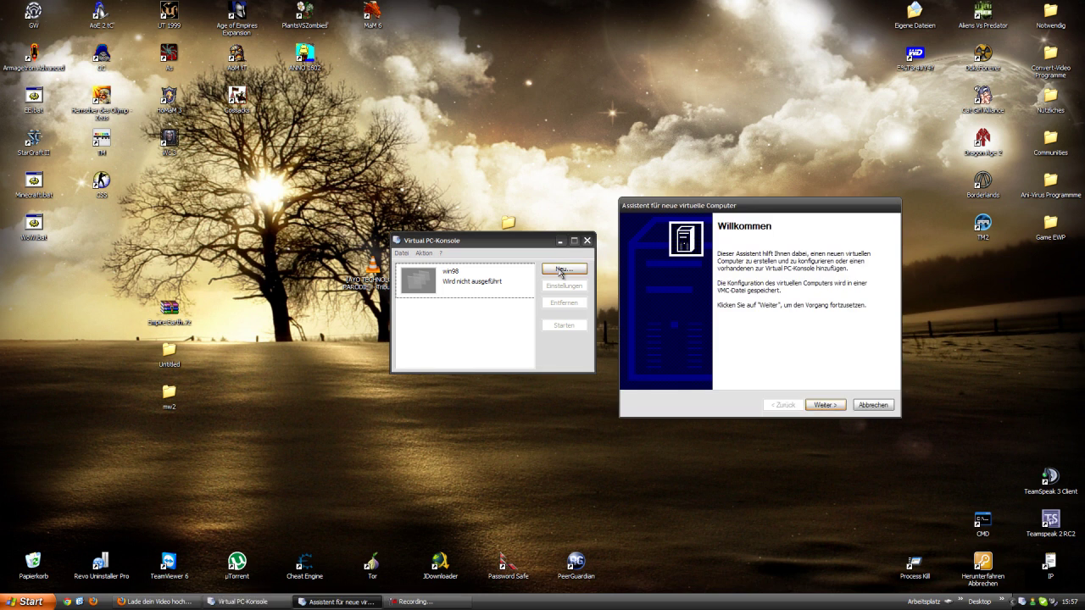
click(825, 405)
drag(749, 209, 471, 222)
click(543, 418)
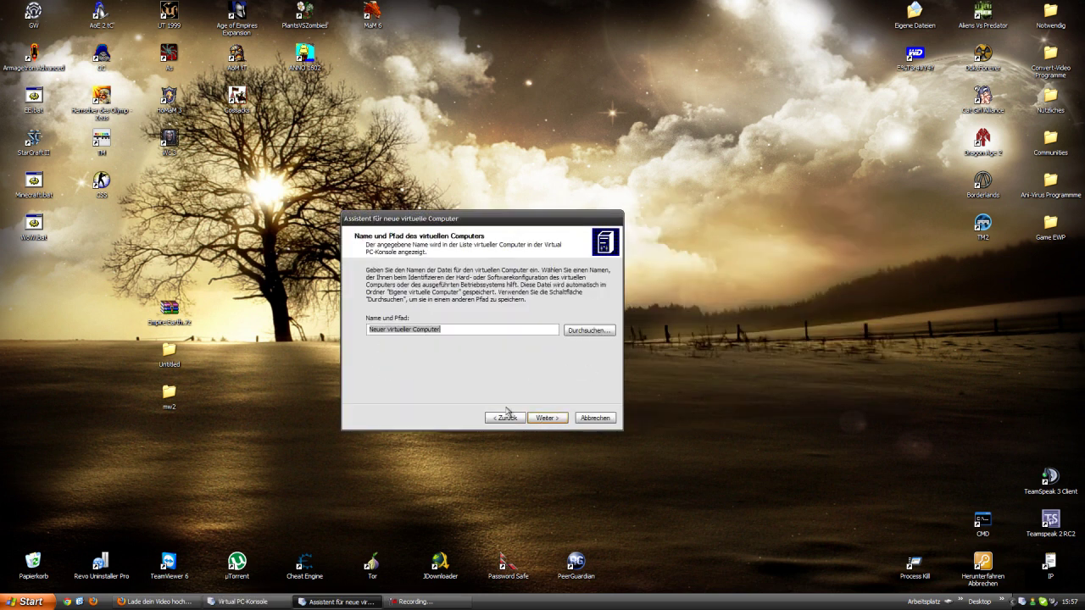
- Open the save-location browser and look at the Tuts folder's options
click(566, 329)
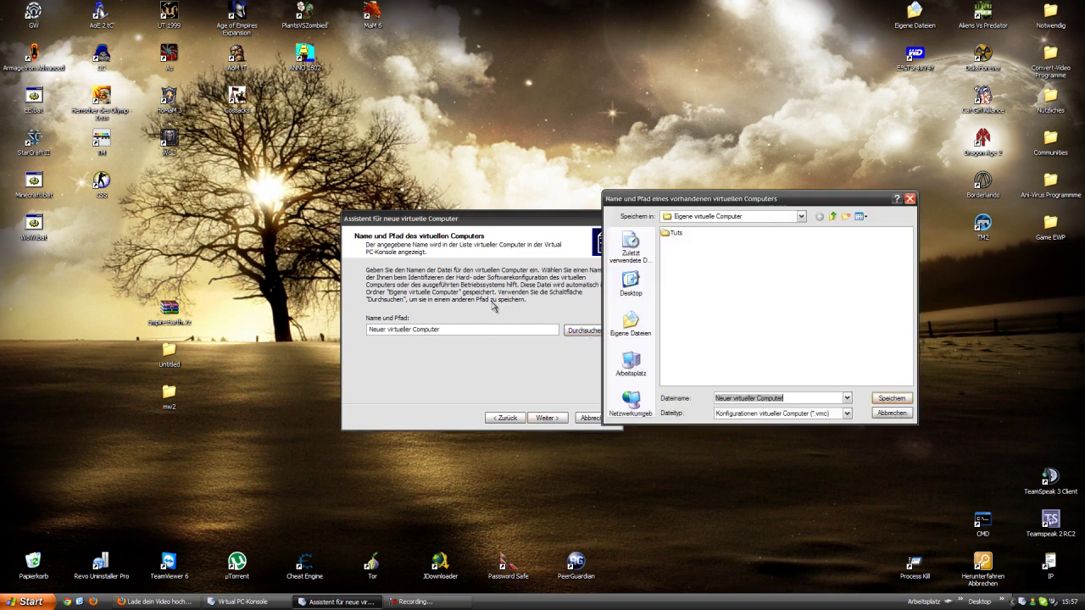
click(800, 218)
click(738, 219)
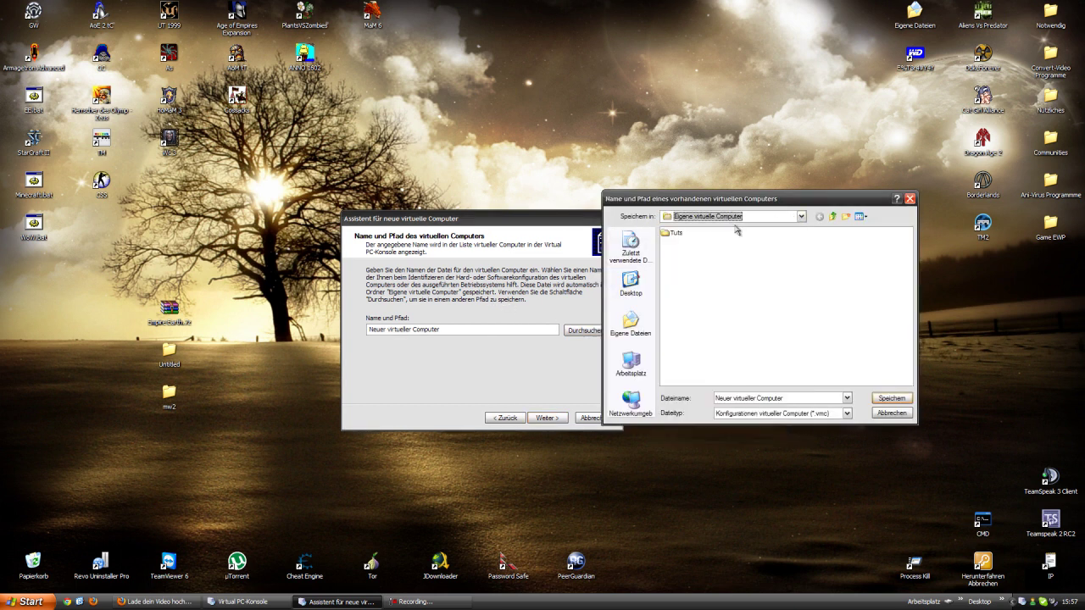
click(671, 233)
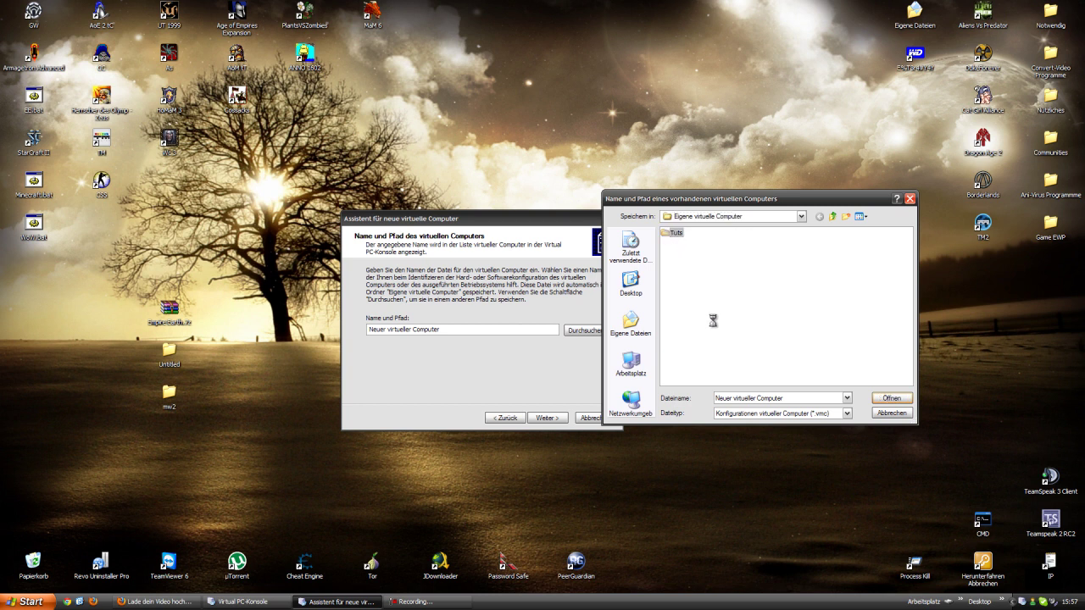
right_click(671, 234)
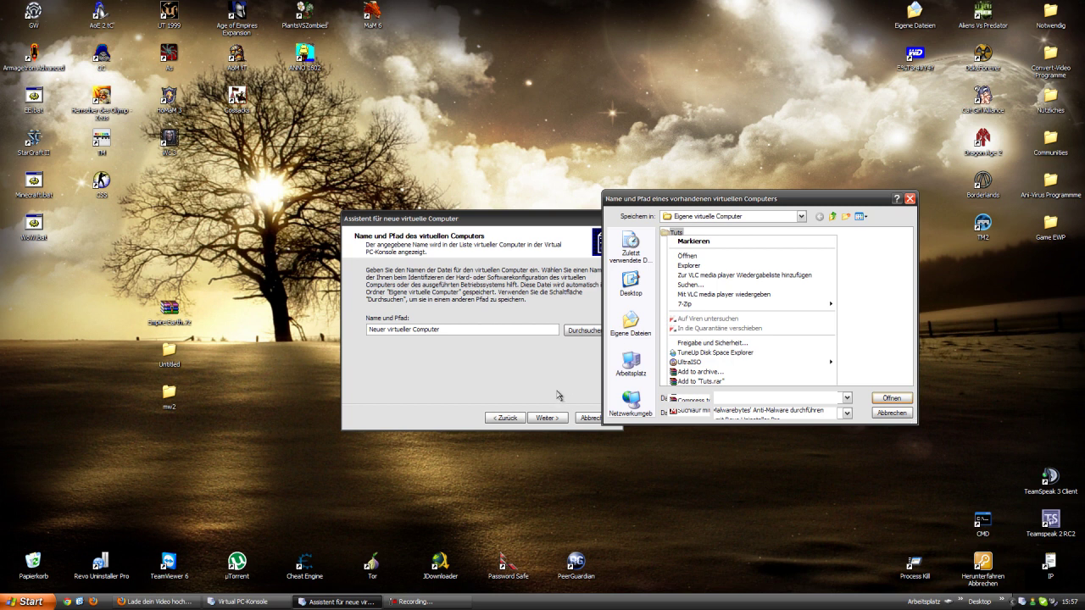
click(508, 370)
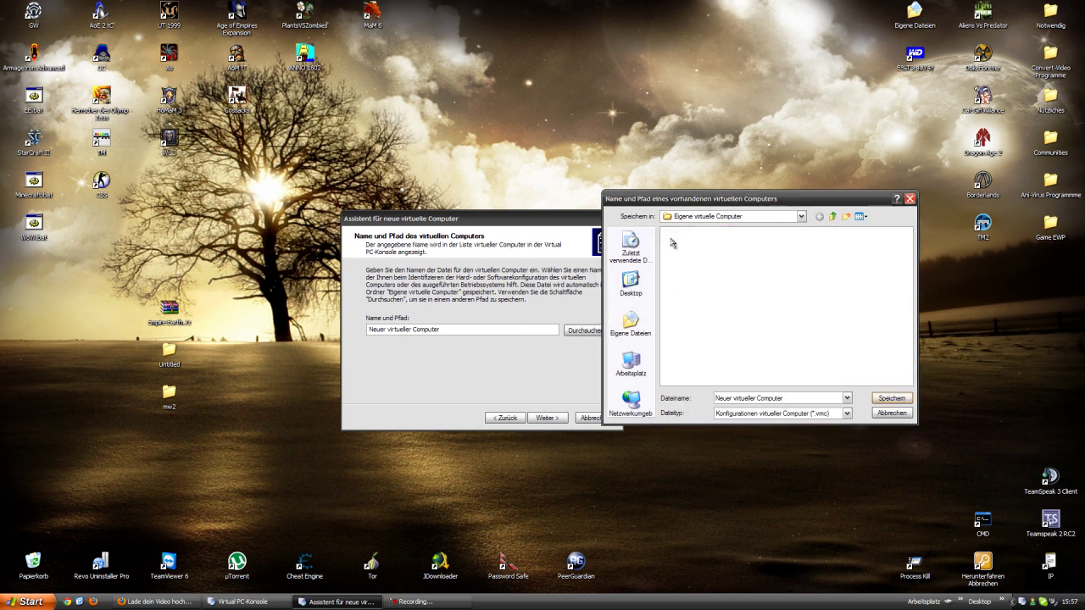
- Browse to E:\Win98\WinXP and save the configuration there as Tutorials.vmc
click(800, 216)
click(712, 291)
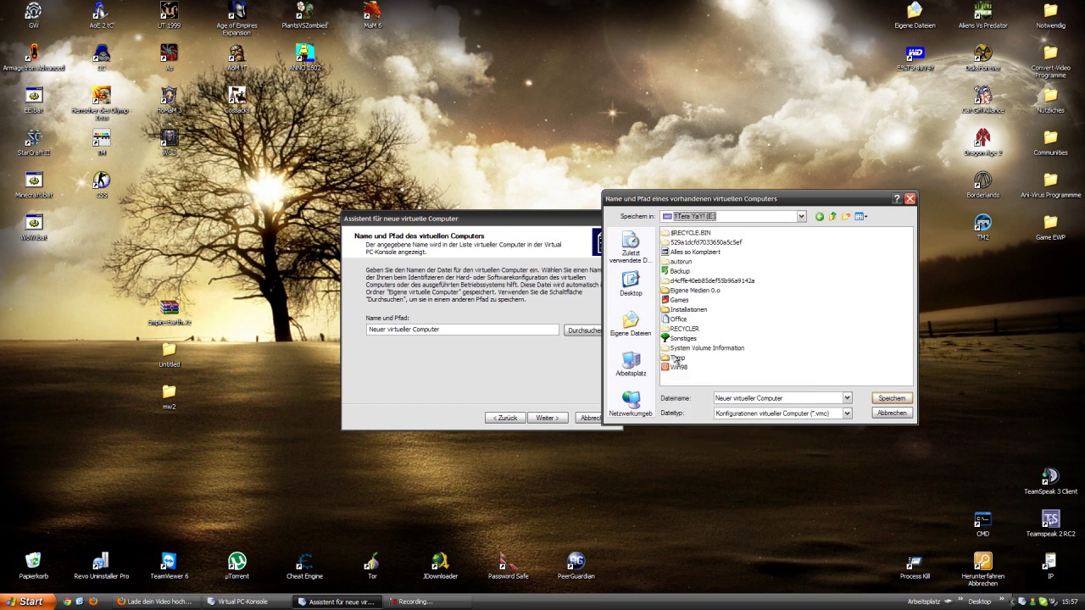
double_click(675, 357)
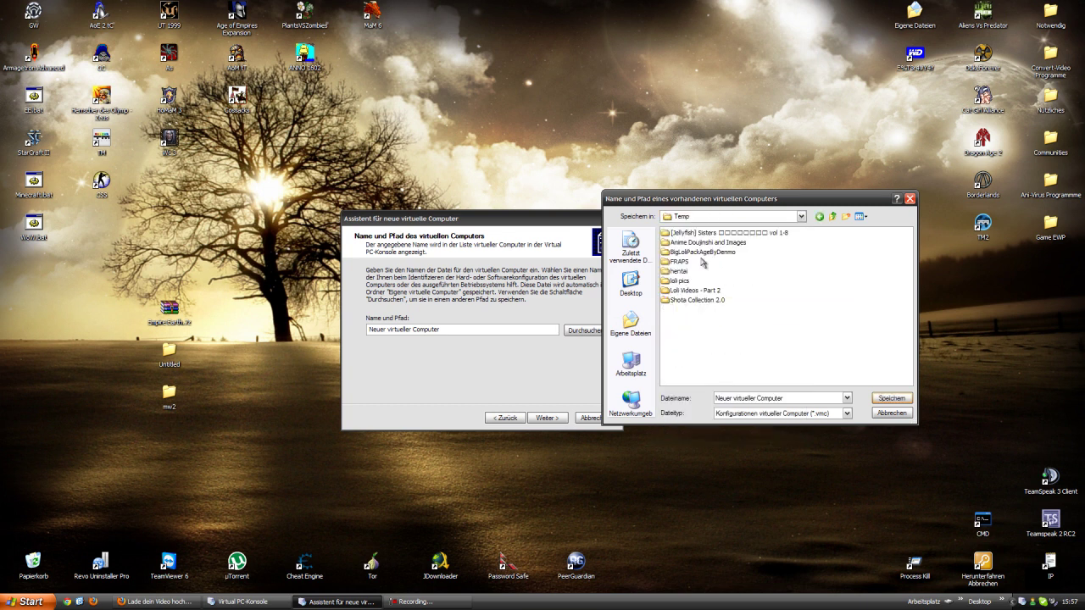
click(799, 217)
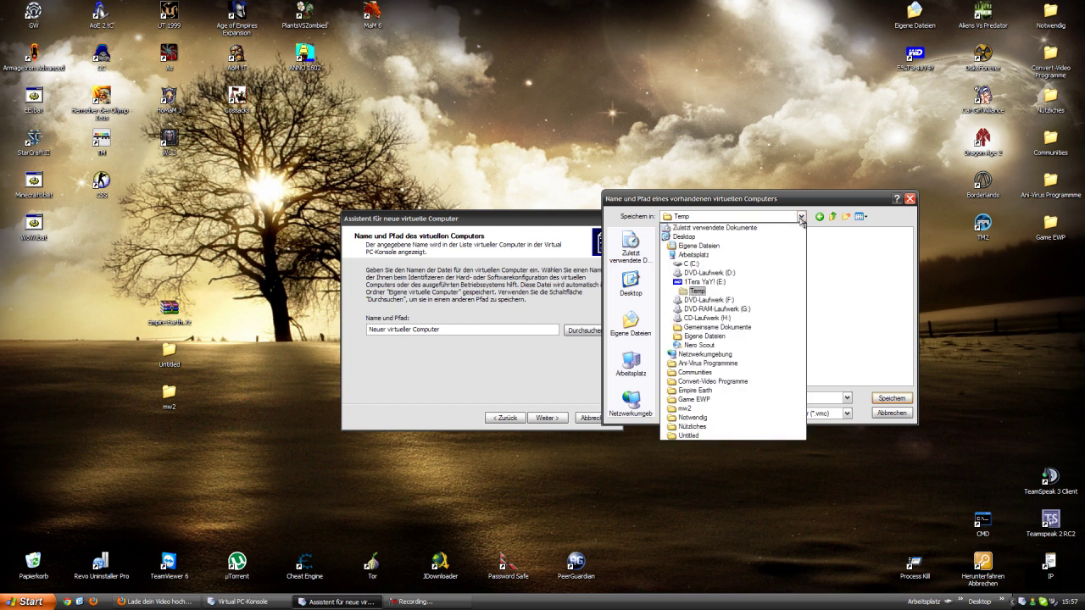
click(756, 282)
double_click(676, 366)
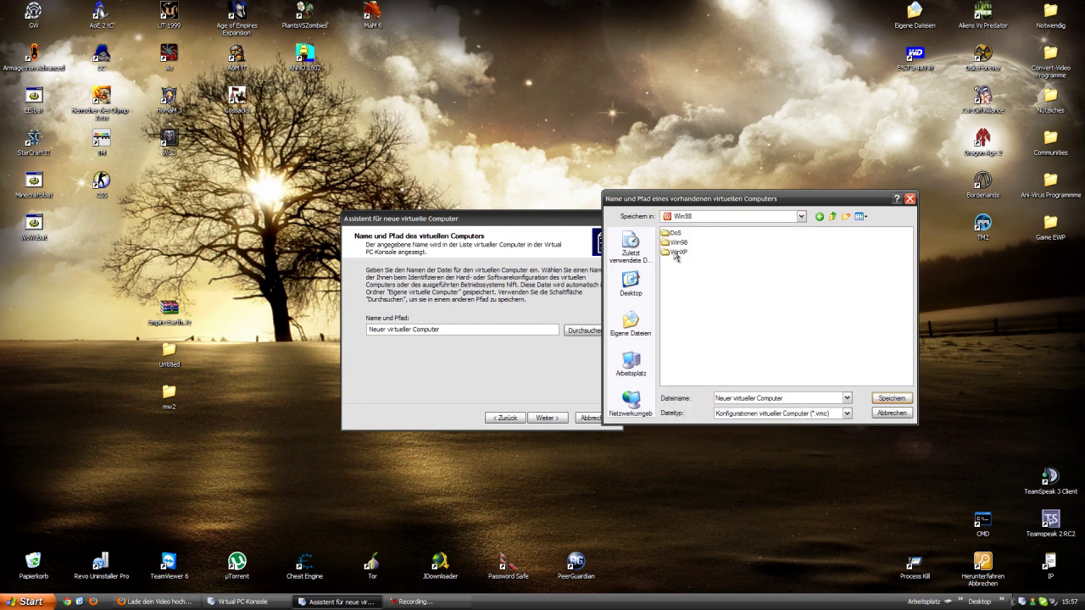
double_click(678, 254)
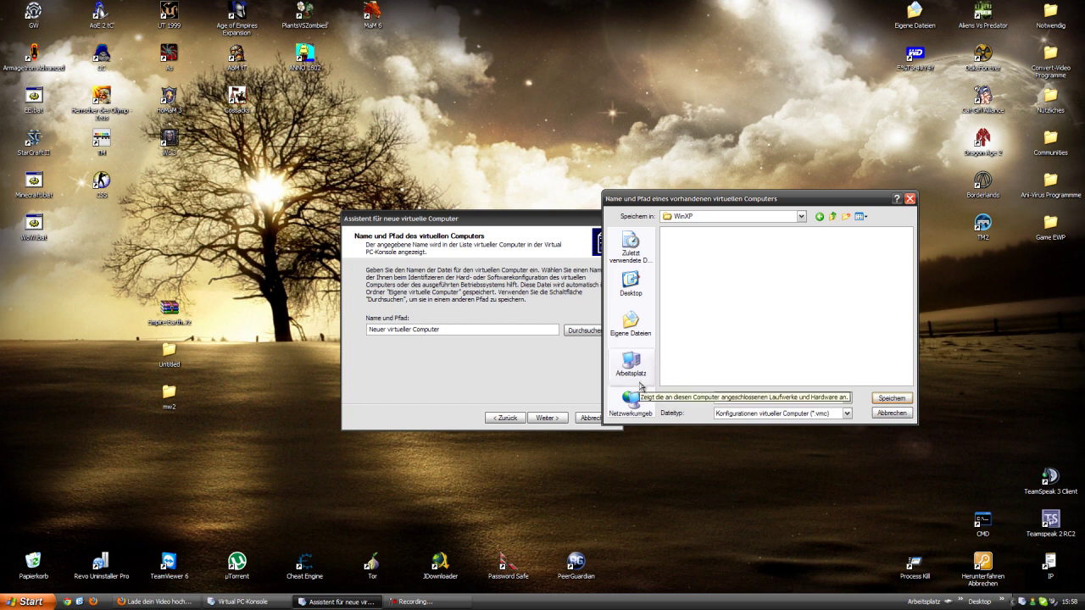
text(Tutorials)
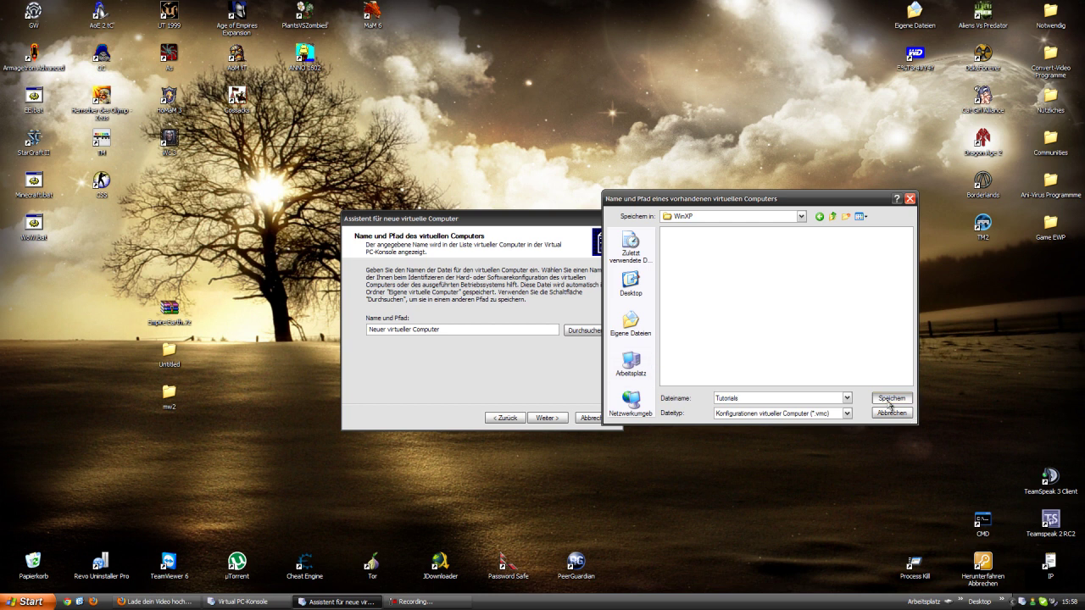
click(889, 399)
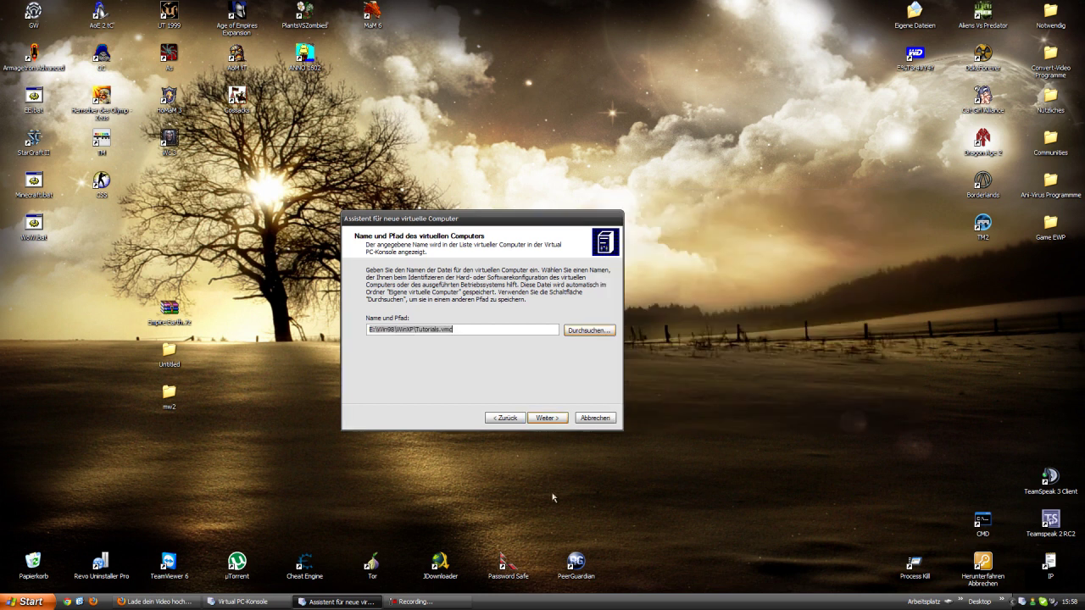
click(559, 418)
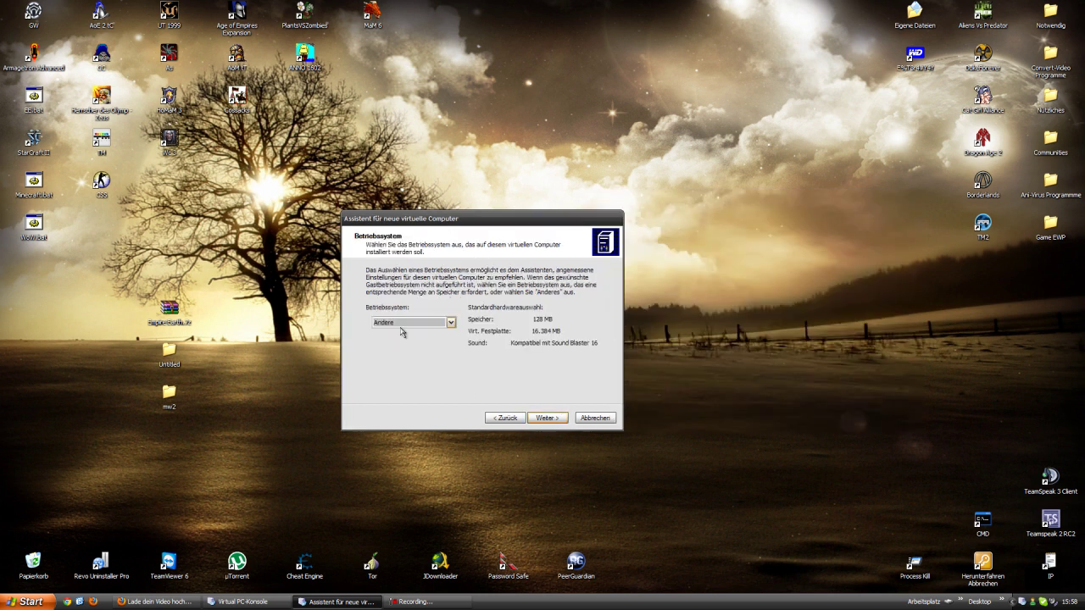
- Choose Windows XP as the operating system and set a custom memory amount
click(415, 324)
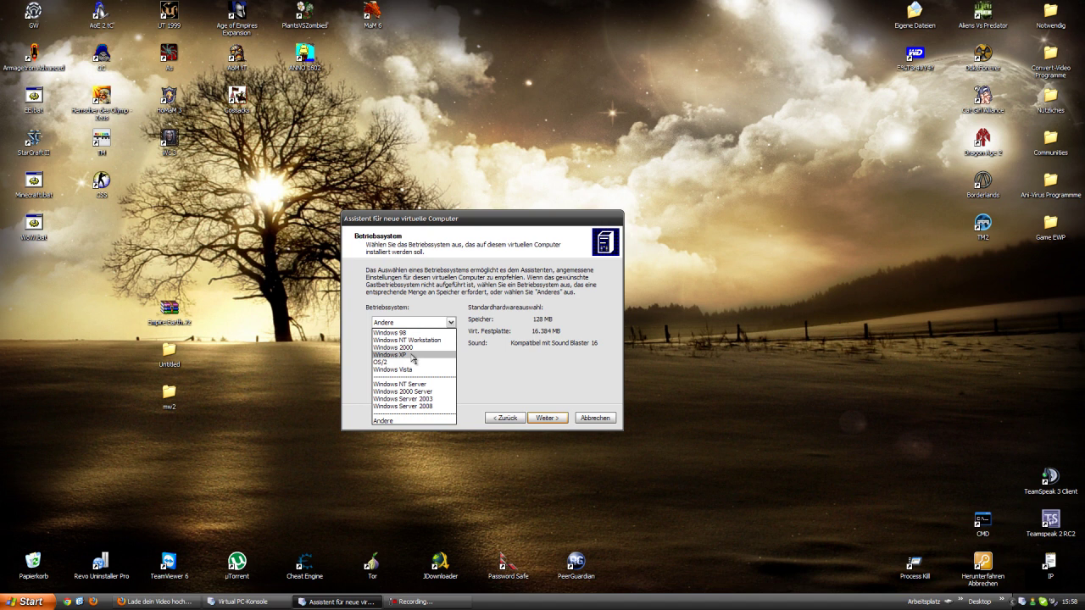
click(414, 355)
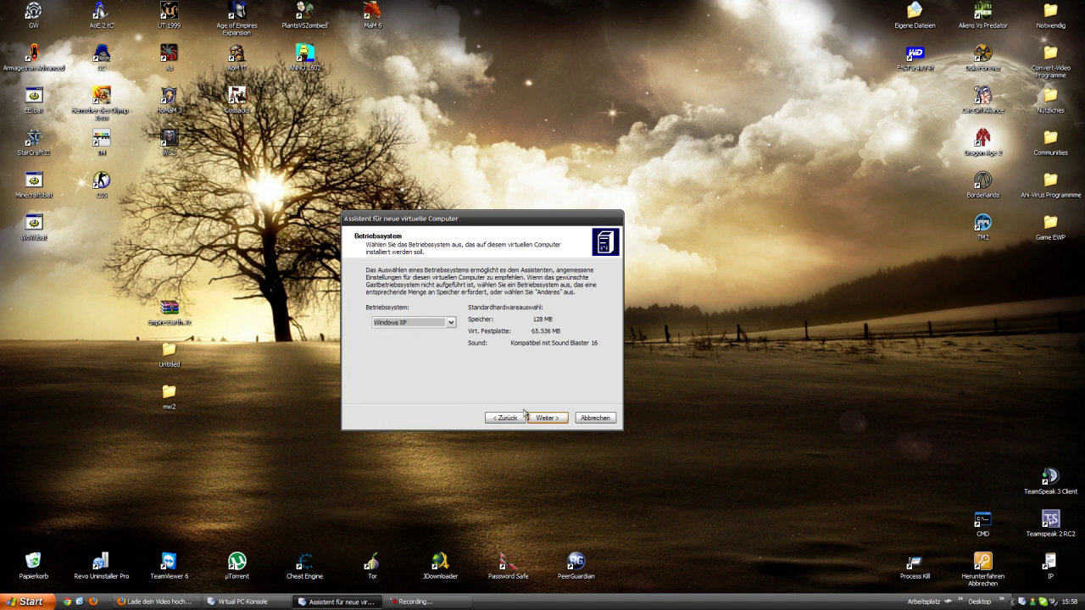
click(553, 419)
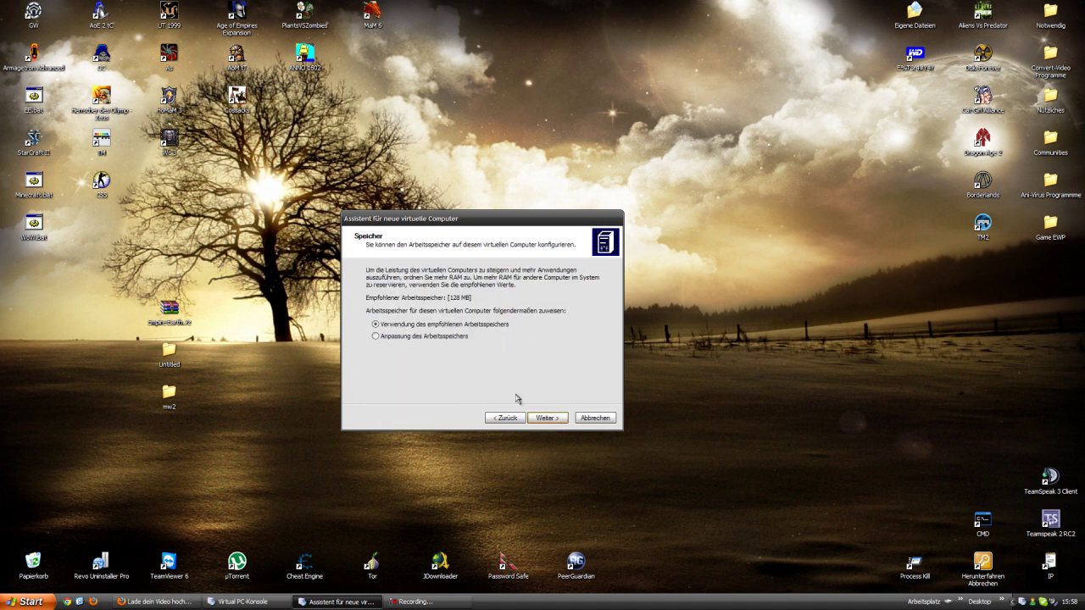
click(456, 339)
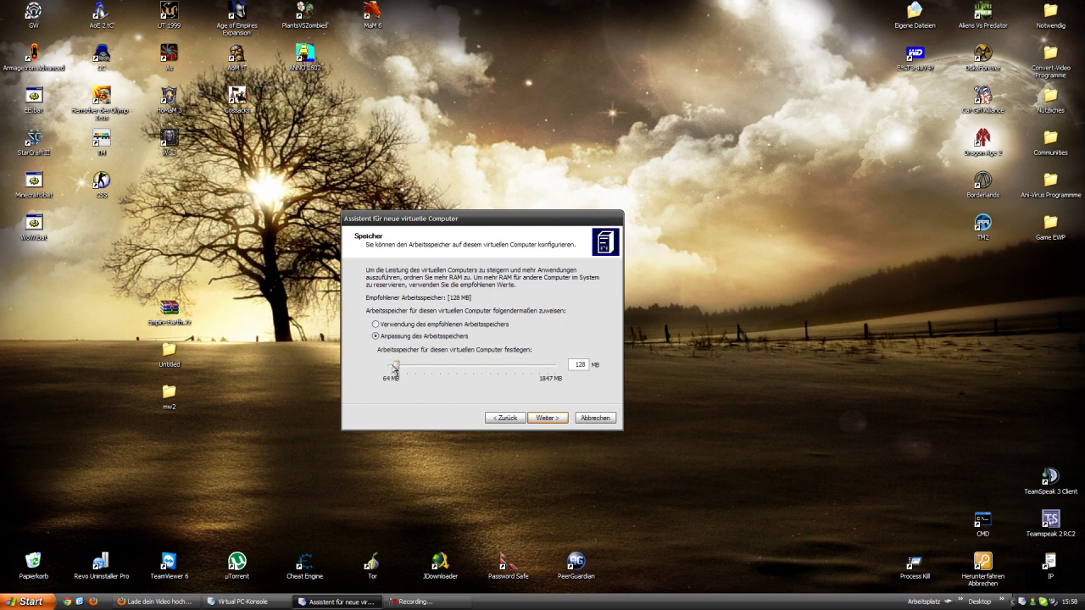
drag(399, 366, 431, 366)
text(1)
text(00)
click(546, 418)
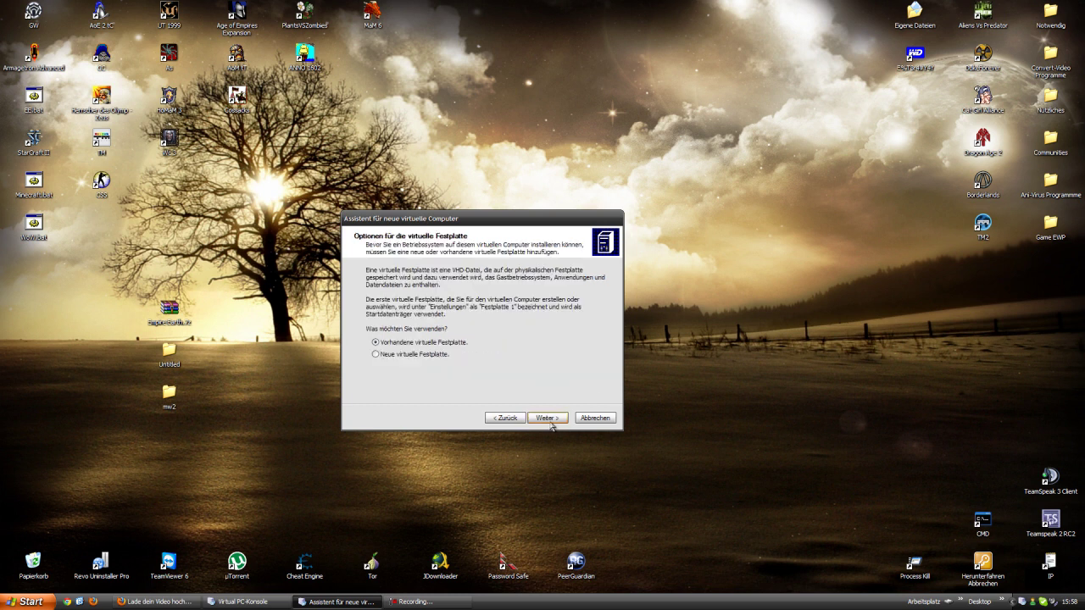
- Create a new 20000 MB virtual hard disk in the WinXP folder and finish the wizard
click(441, 354)
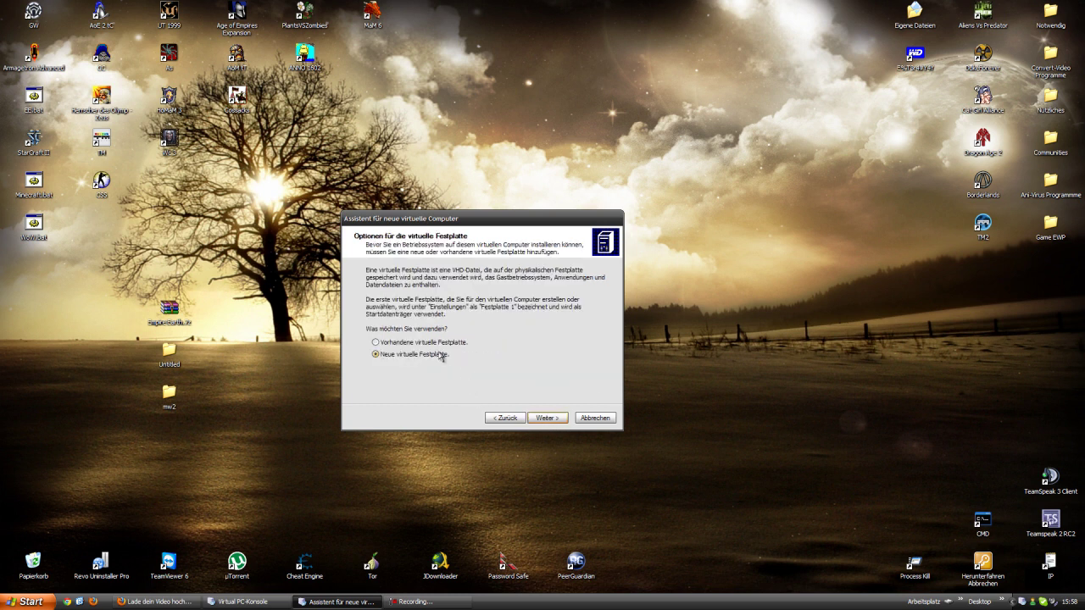
click(555, 418)
click(581, 323)
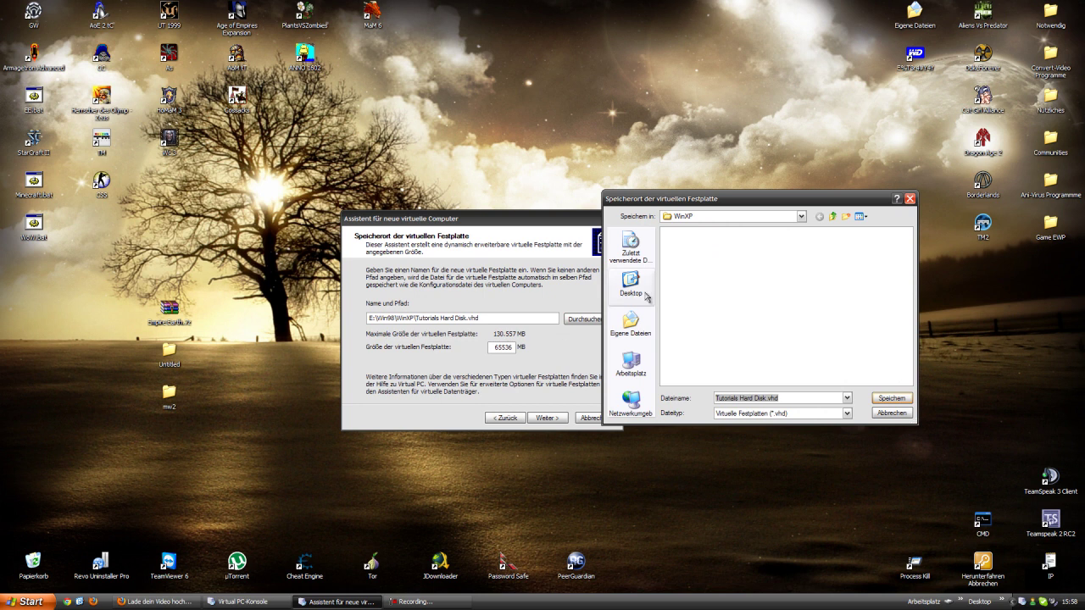
click(800, 216)
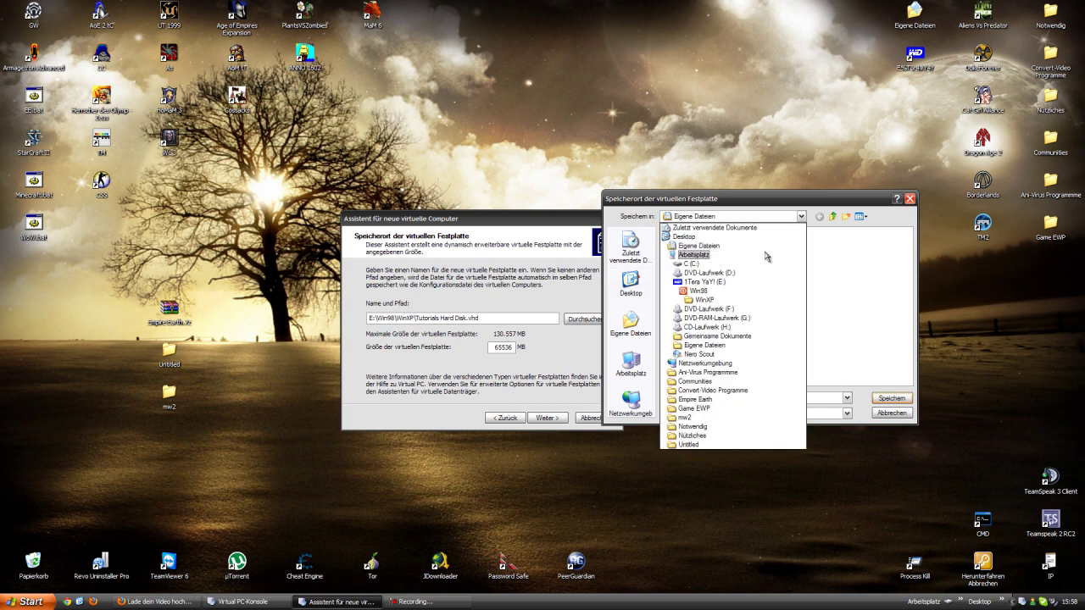
click(703, 299)
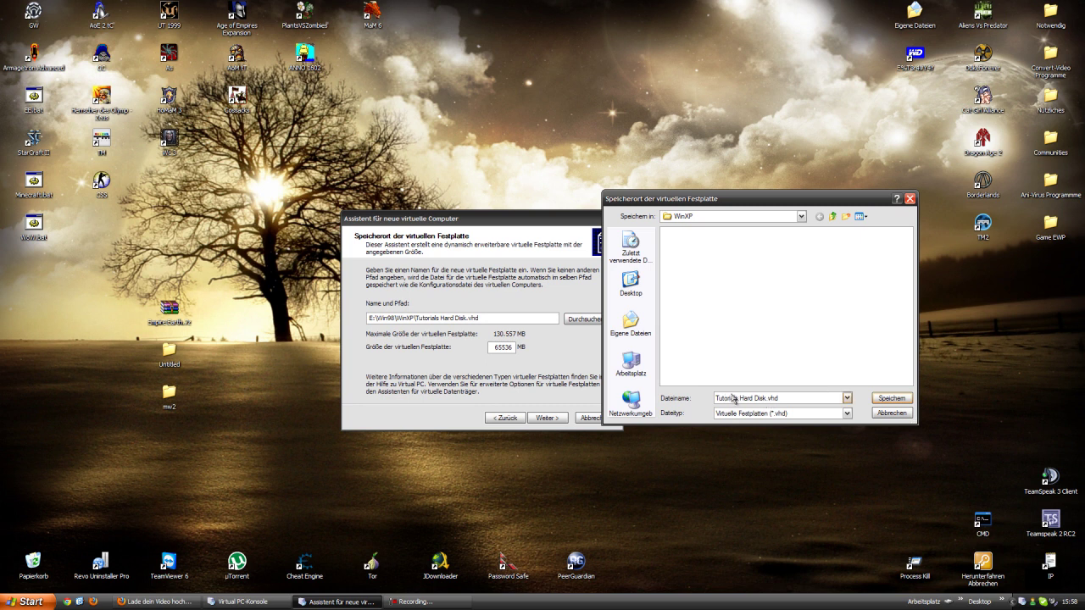
click(881, 399)
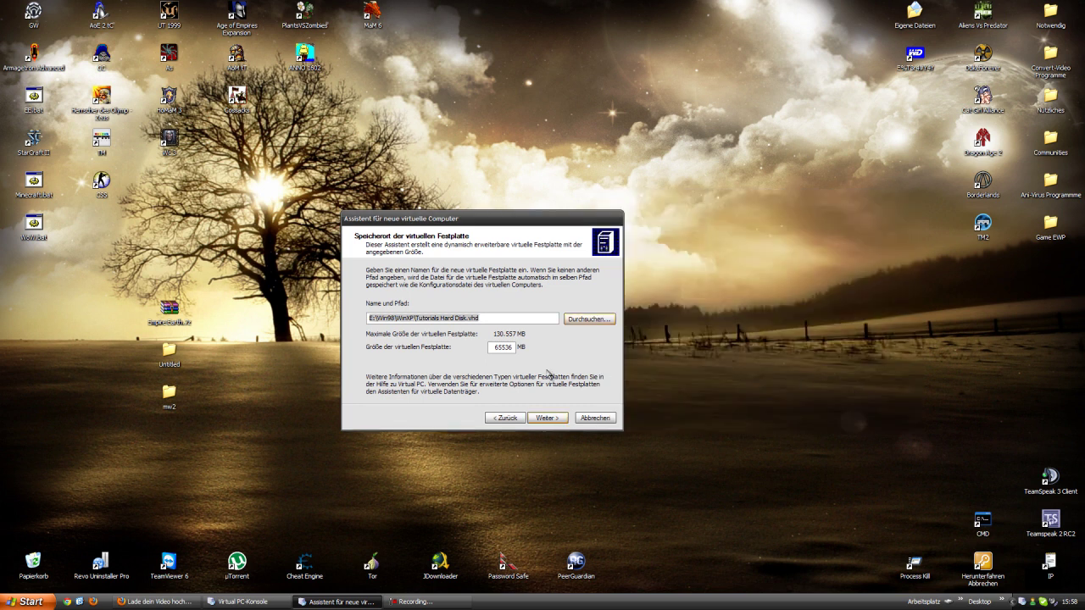
key(Tab)
key(Tab)
text(200)
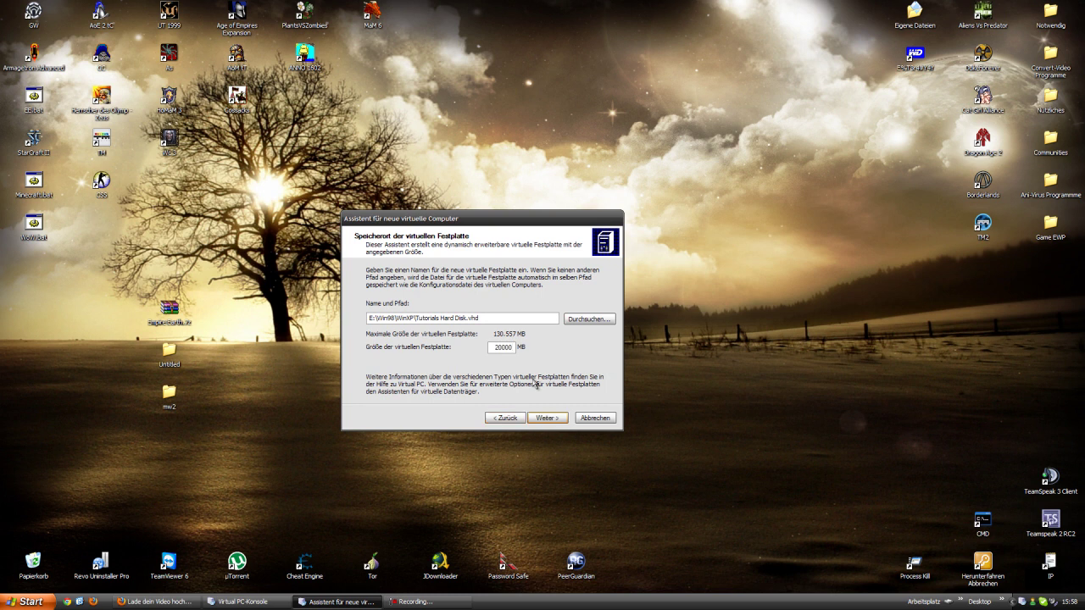
click(546, 418)
click(545, 418)
- Start the Tutorials VM and capture the Windows XP SP3 ISO in its CD drive
right_click(423, 286)
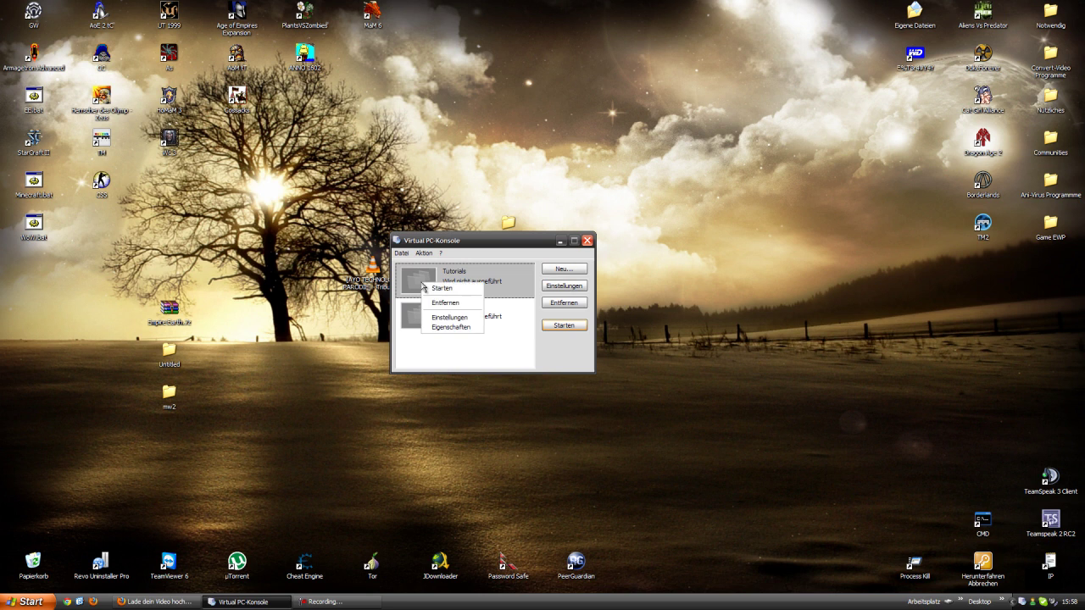
click(441, 288)
click(90, 44)
mouse_move(109, 45)
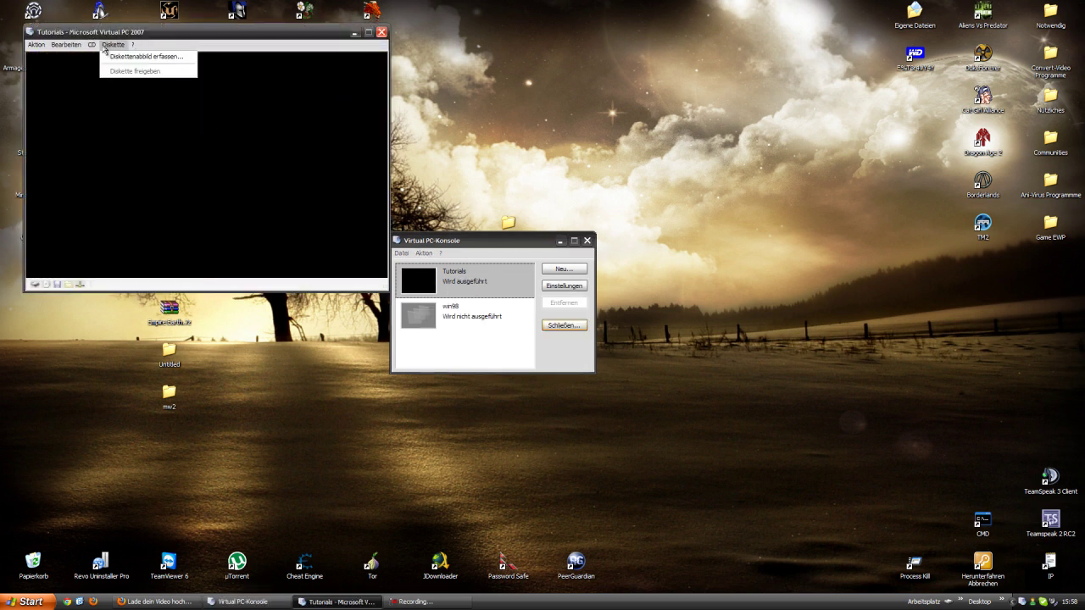
click(119, 95)
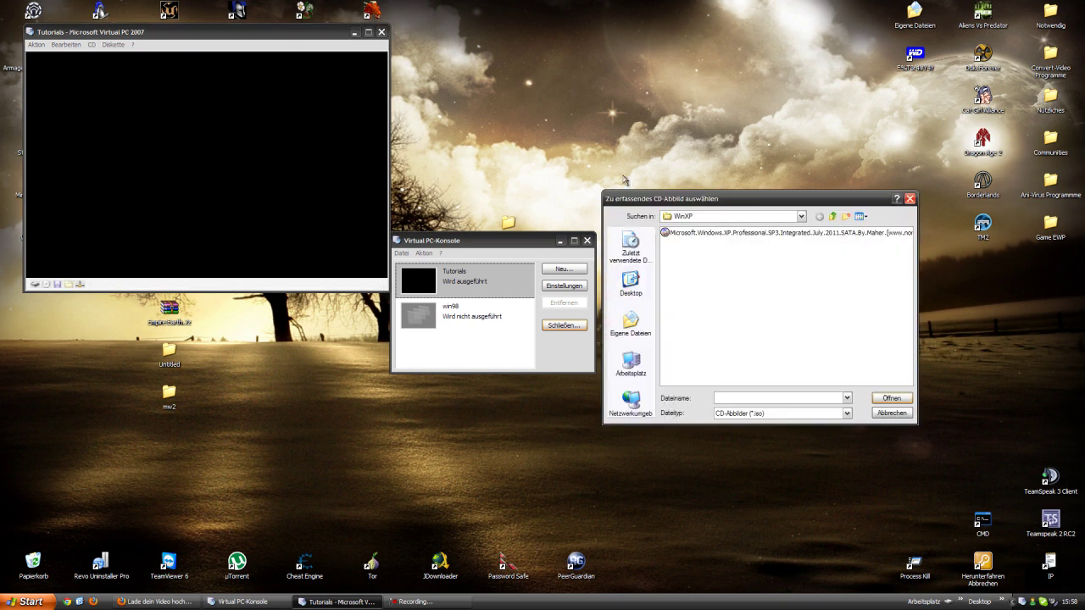
drag(628, 203, 475, 95)
click(539, 126)
click(510, 139)
click(518, 126)
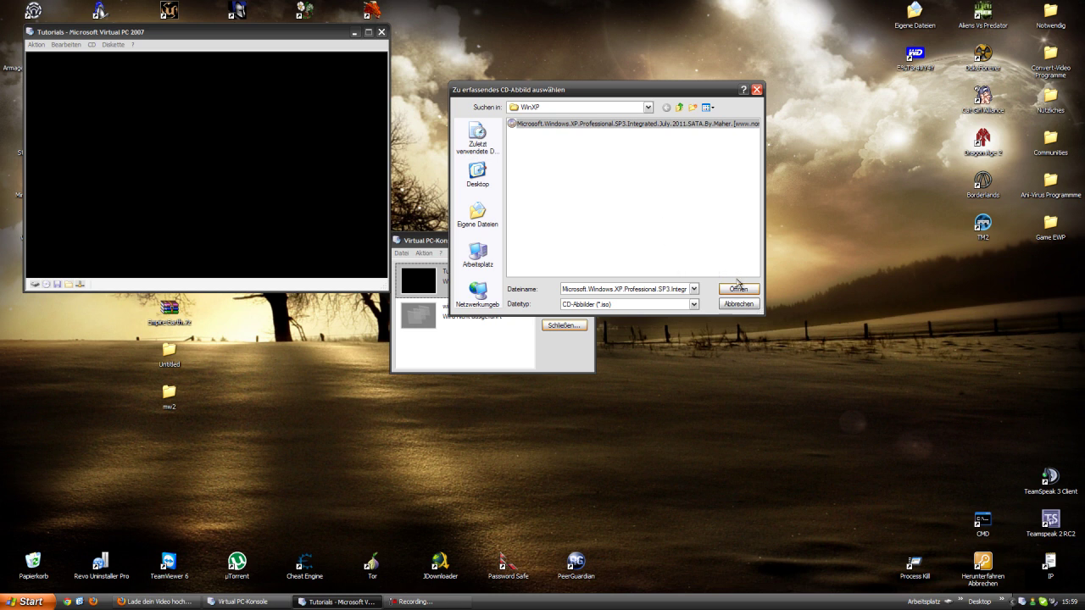
click(736, 290)
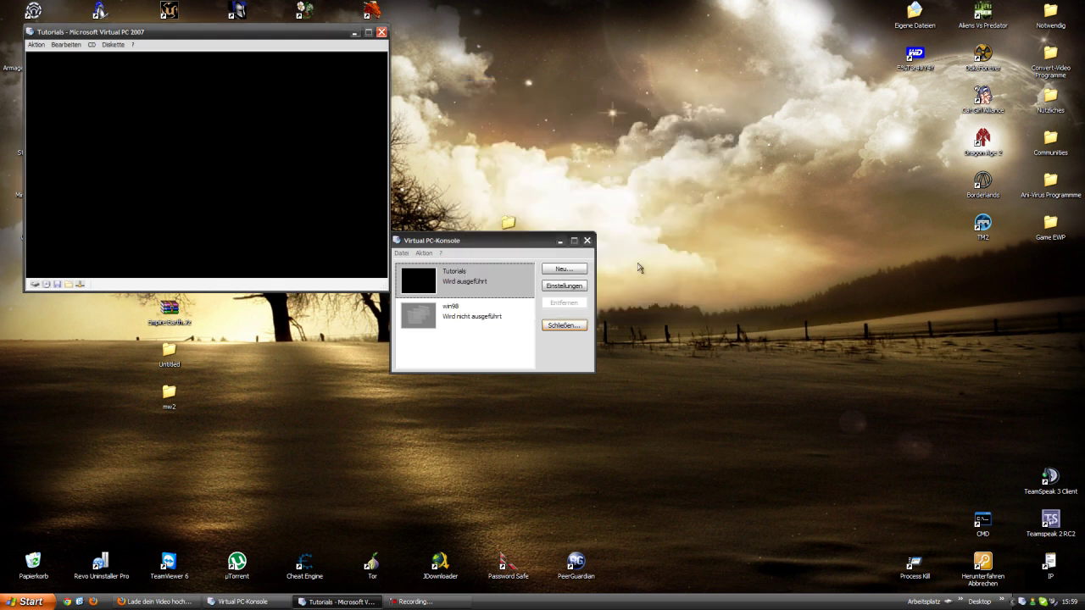
- Reset the virtual machine so it boots from the XP disc
click(36, 44)
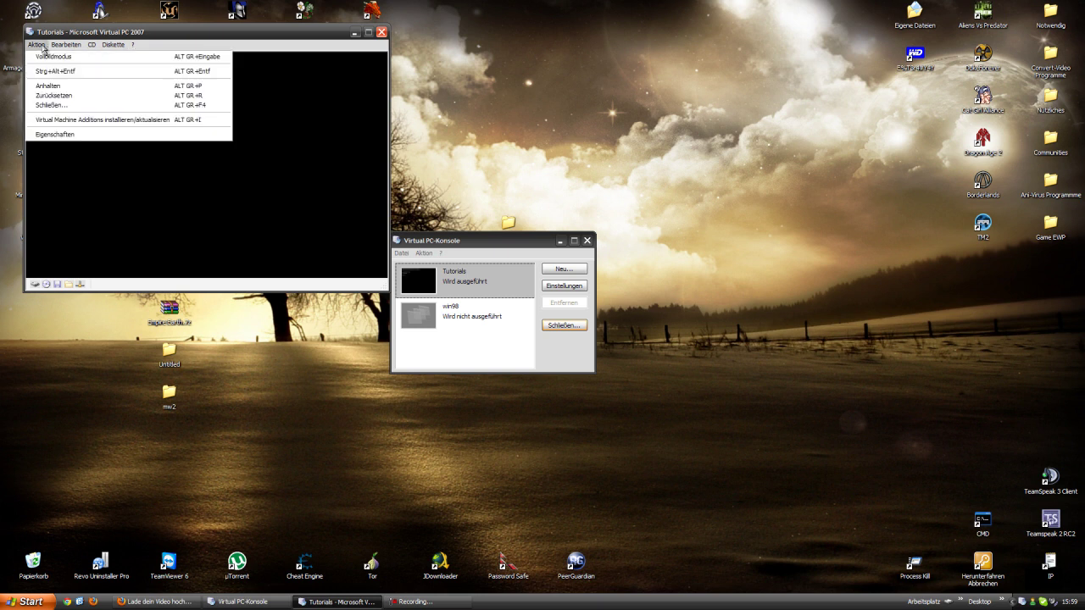
click(51, 96)
click(237, 193)
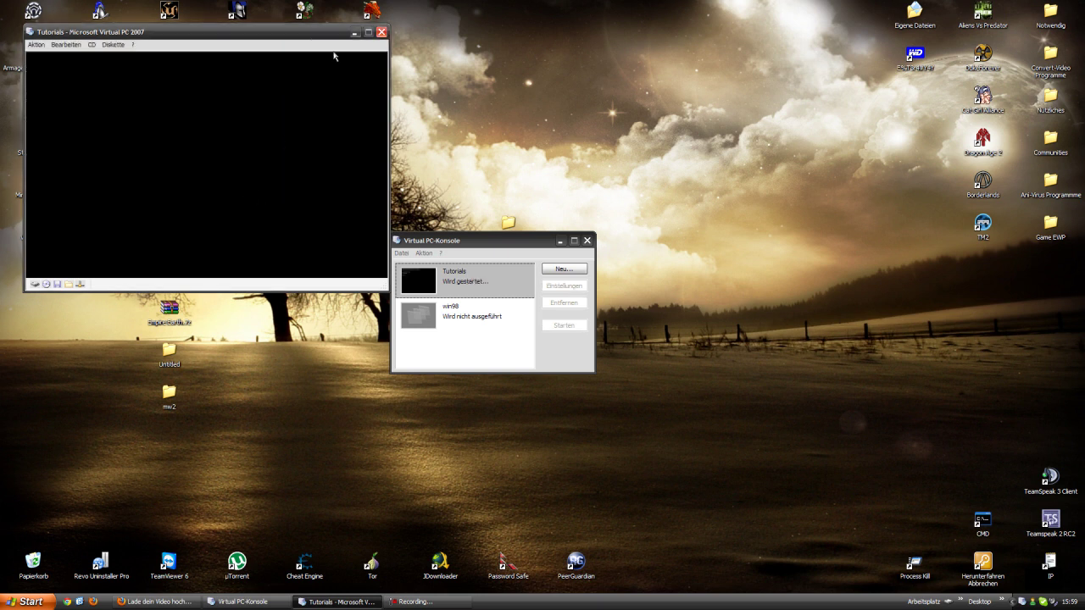
- Centre the VM window, move the console to the left, and open Tutorials' settings
drag(309, 38, 617, 179)
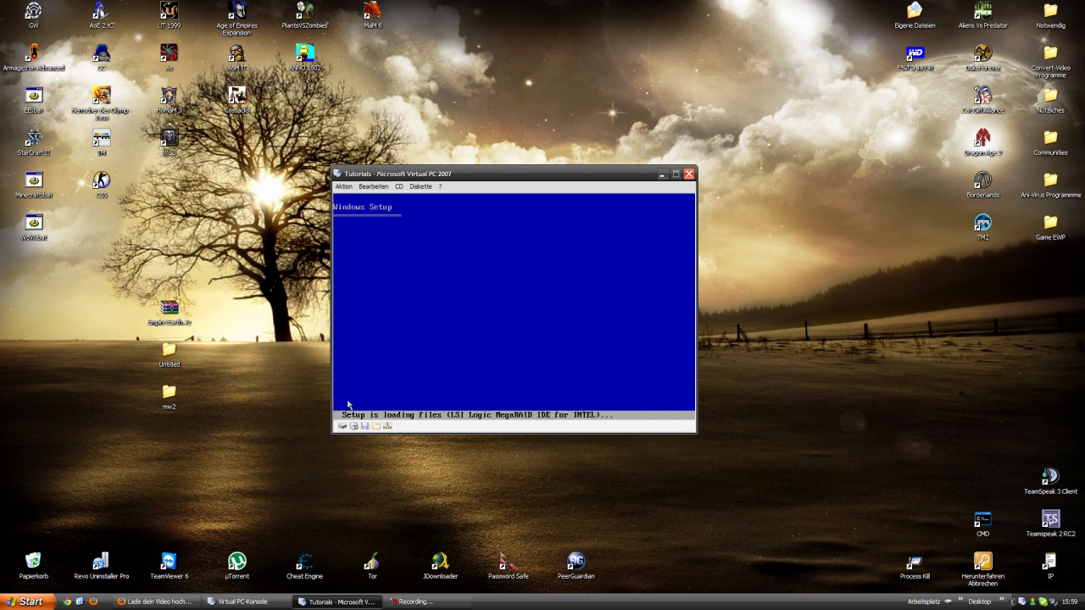
click(241, 601)
drag(433, 240, 93, 228)
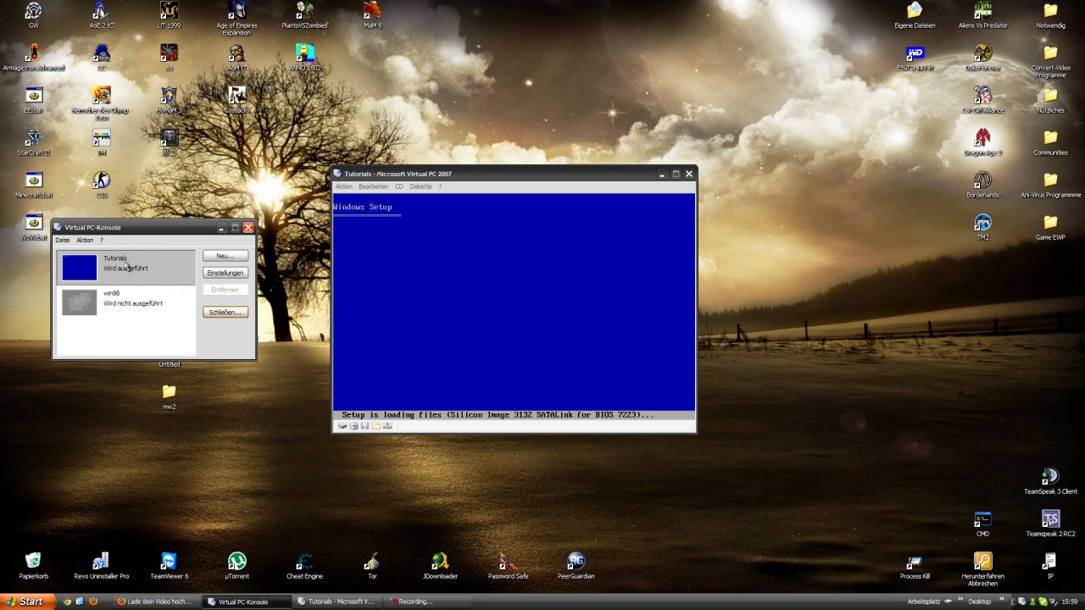
click(225, 273)
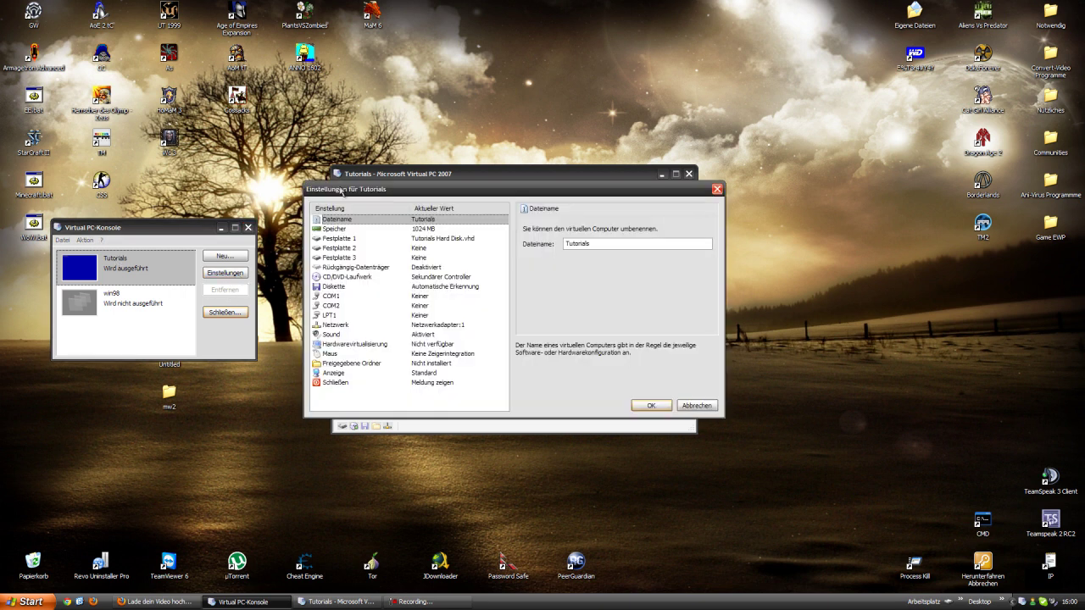
- Review the CD/DVD-Laufwerk, Anzeige and Schließen settings pages, then close them unchanged
drag(341, 192, 262, 251)
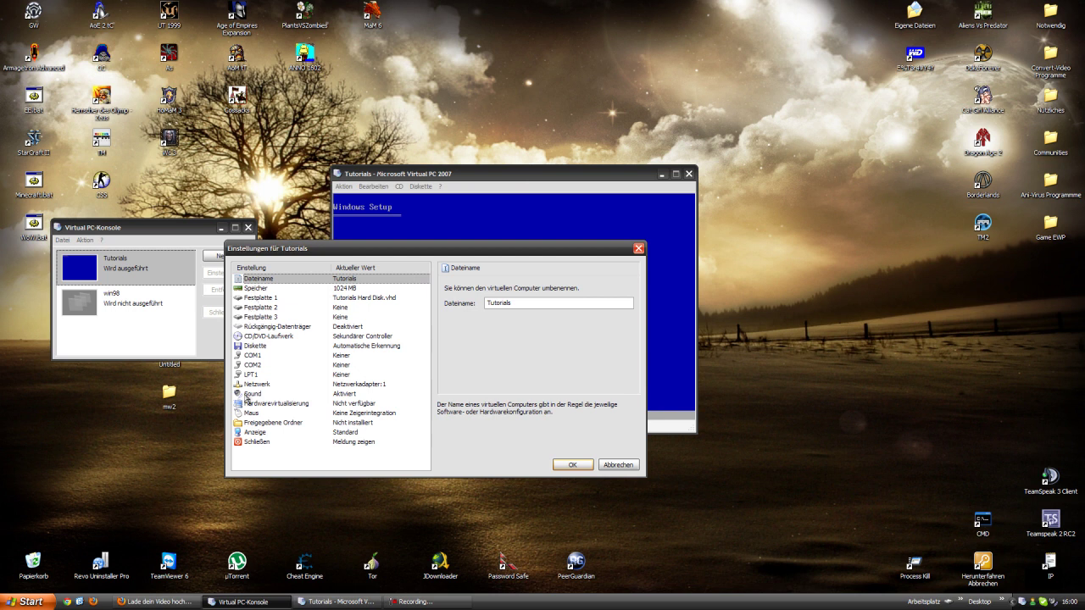
click(282, 337)
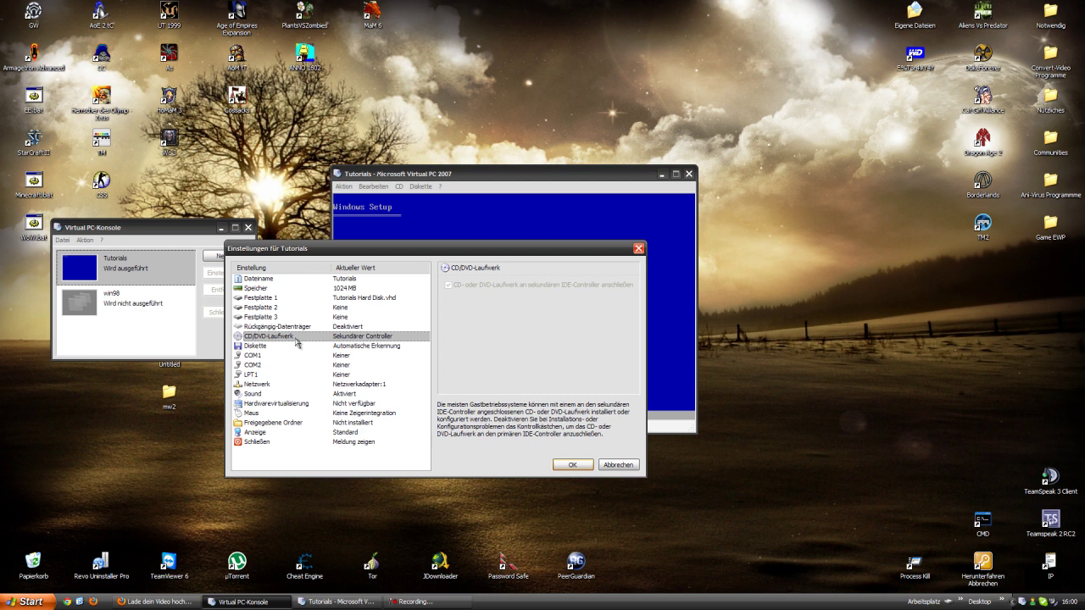
click(276, 433)
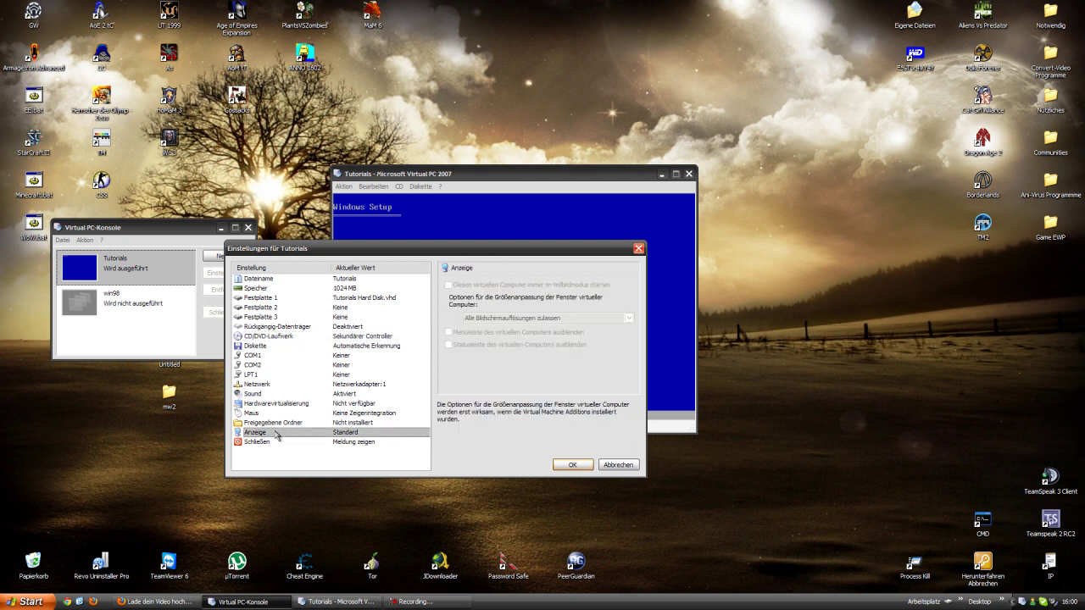
click(275, 442)
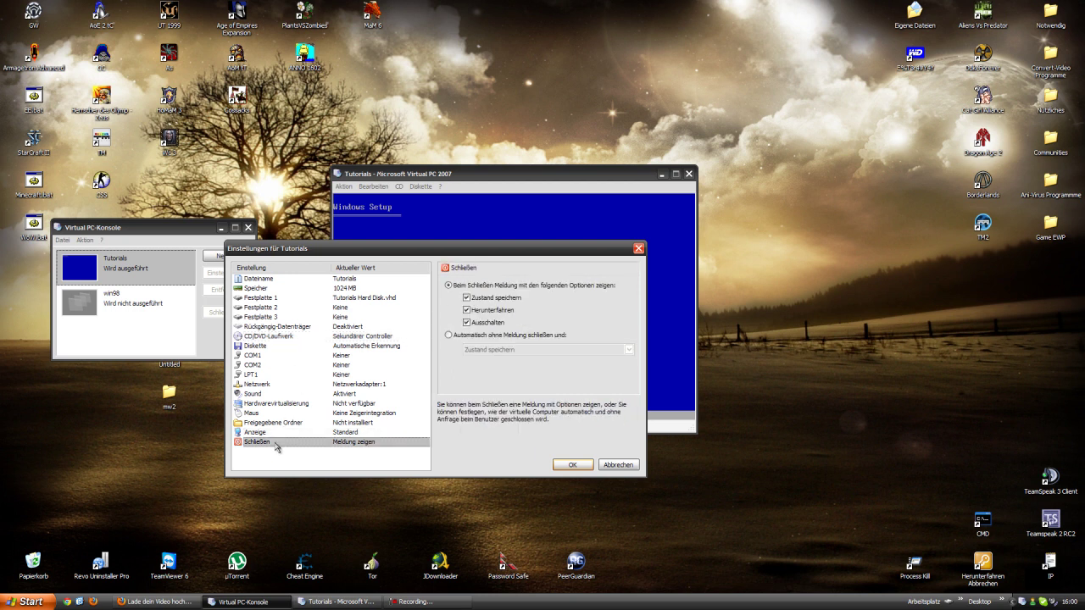
click(639, 249)
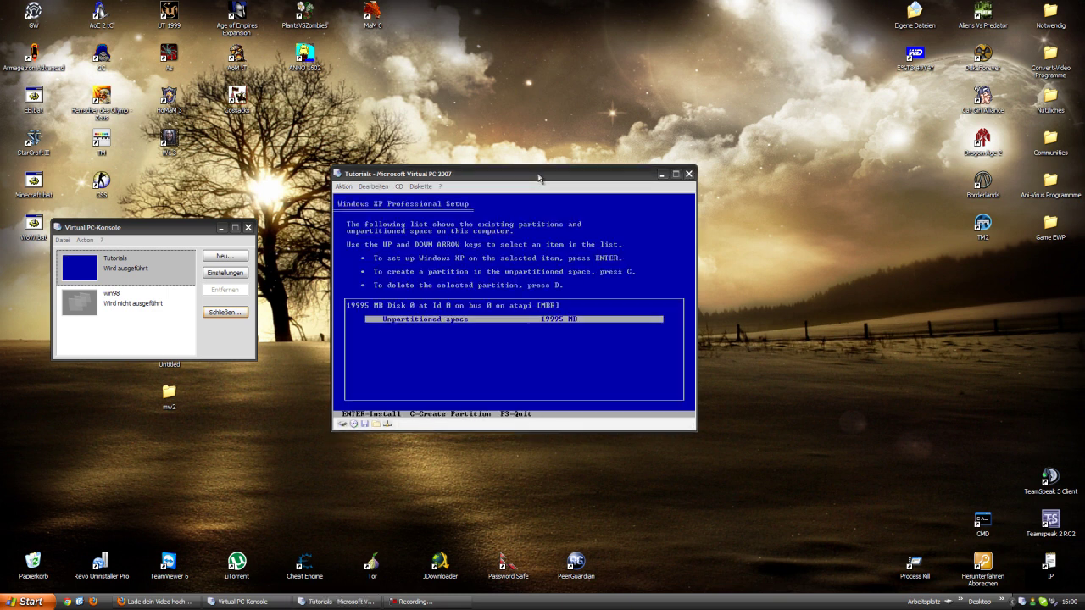
- Install XP on the unpartitioned space and format the new partition with full NTFS
click(511, 324)
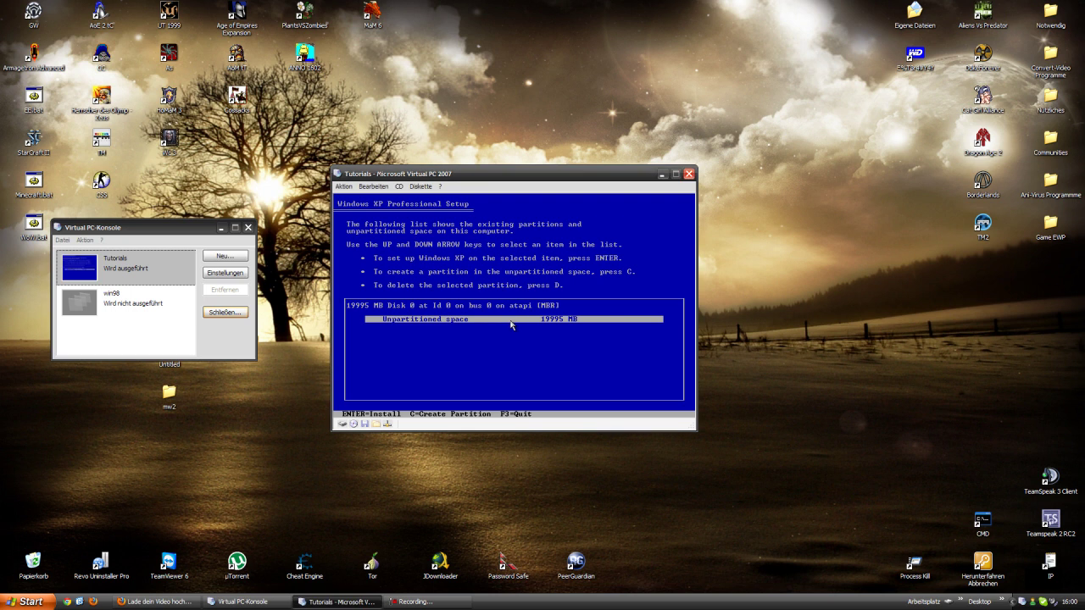
key(Return)
key(Up)
key(Up)
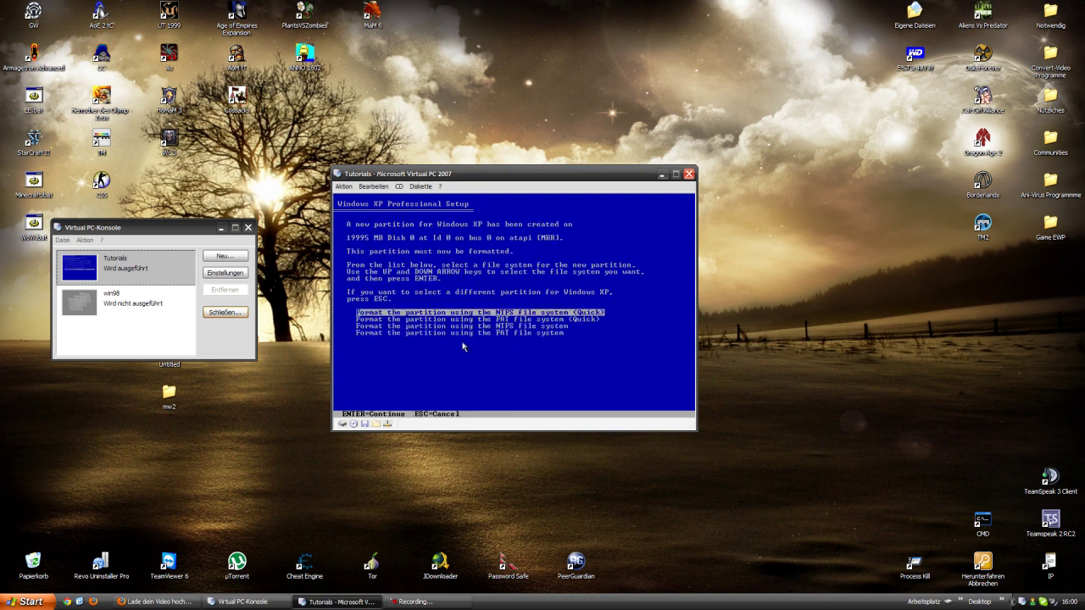
key(Down)
key(Down)
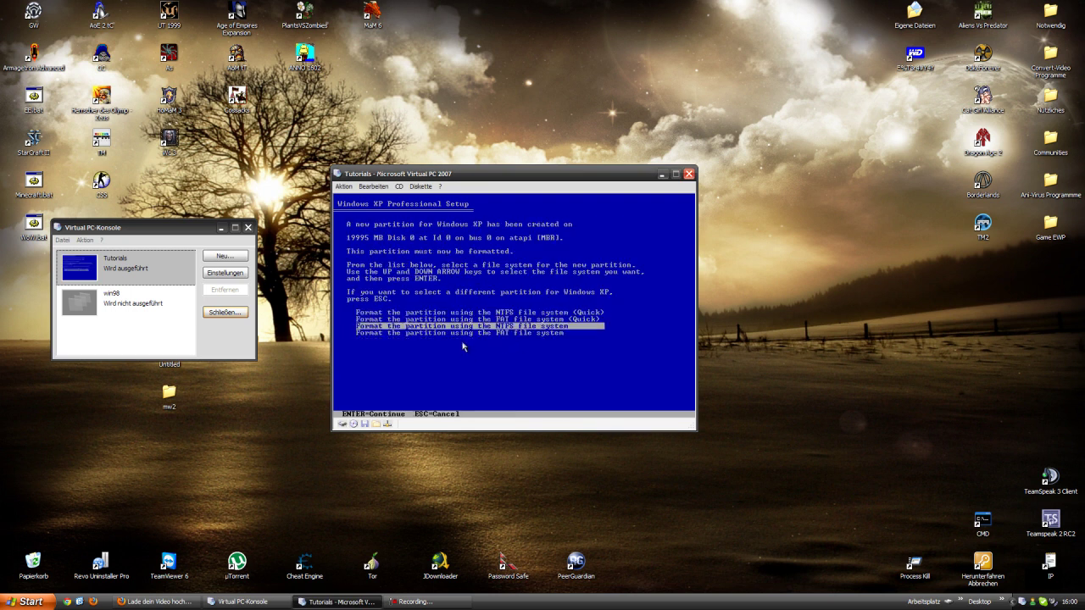
key(Up)
key(Up)
key(Down)
key(Down)
key(Return)
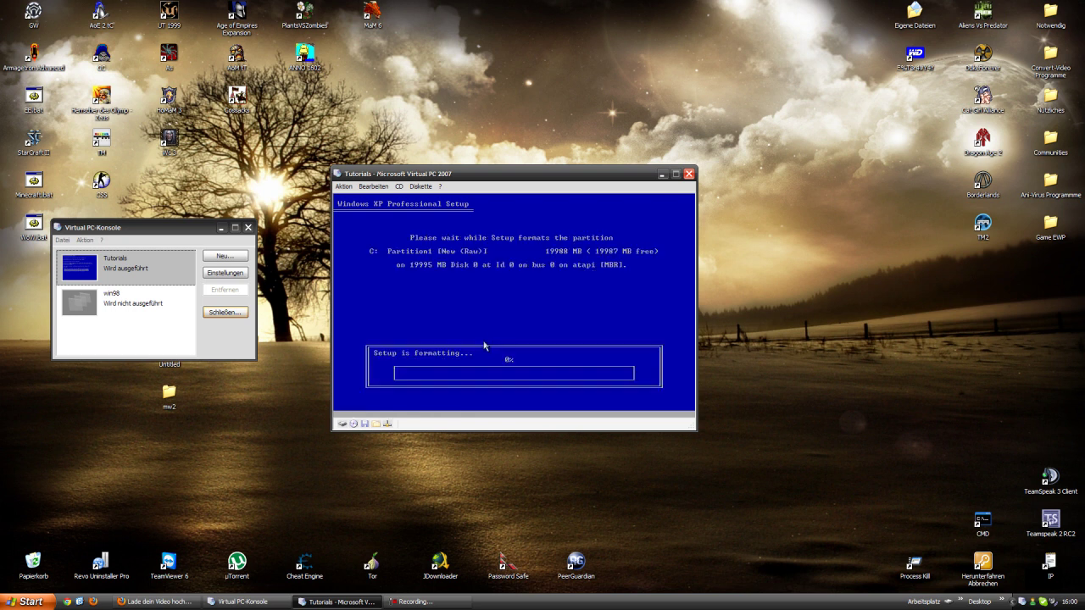
click(448, 118)
- Create Neu Textdokument.txt on the desktop via Neu > Textdokument and open it in Editor
right_click(457, 104)
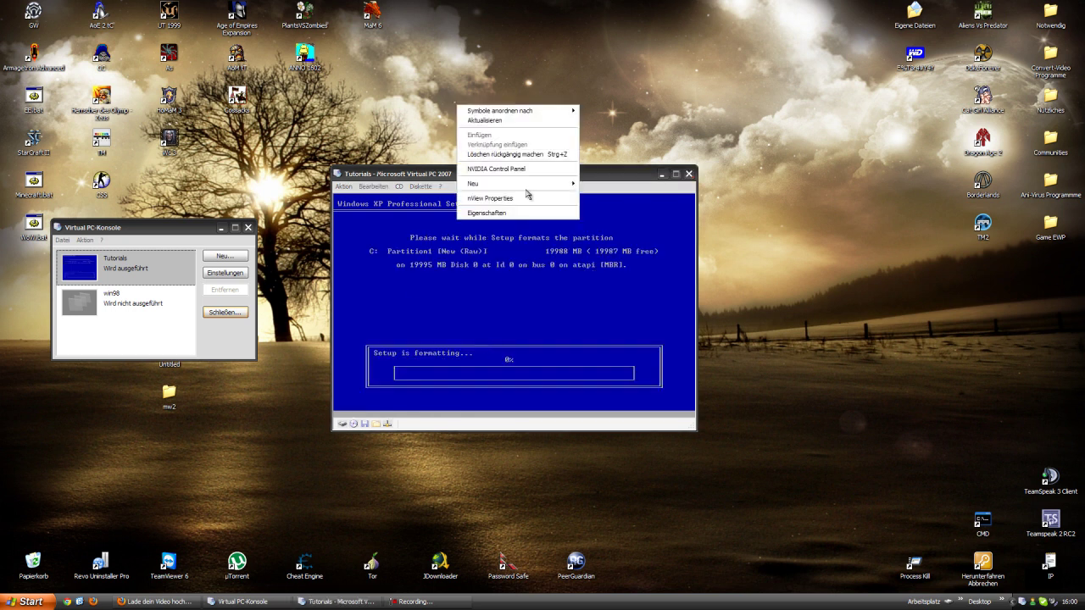
mouse_move(526, 183)
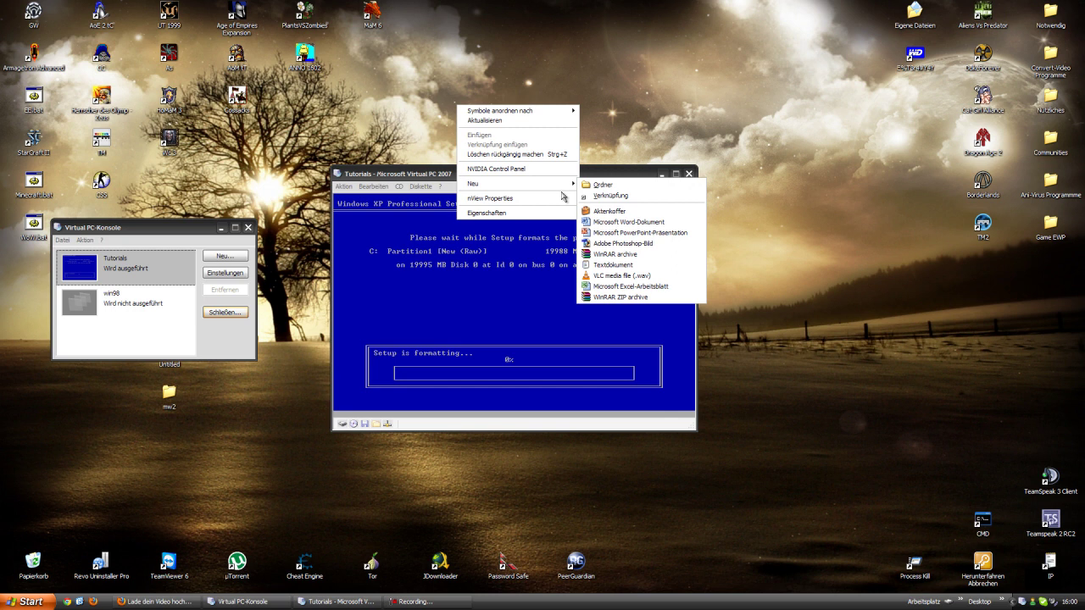
click(627, 270)
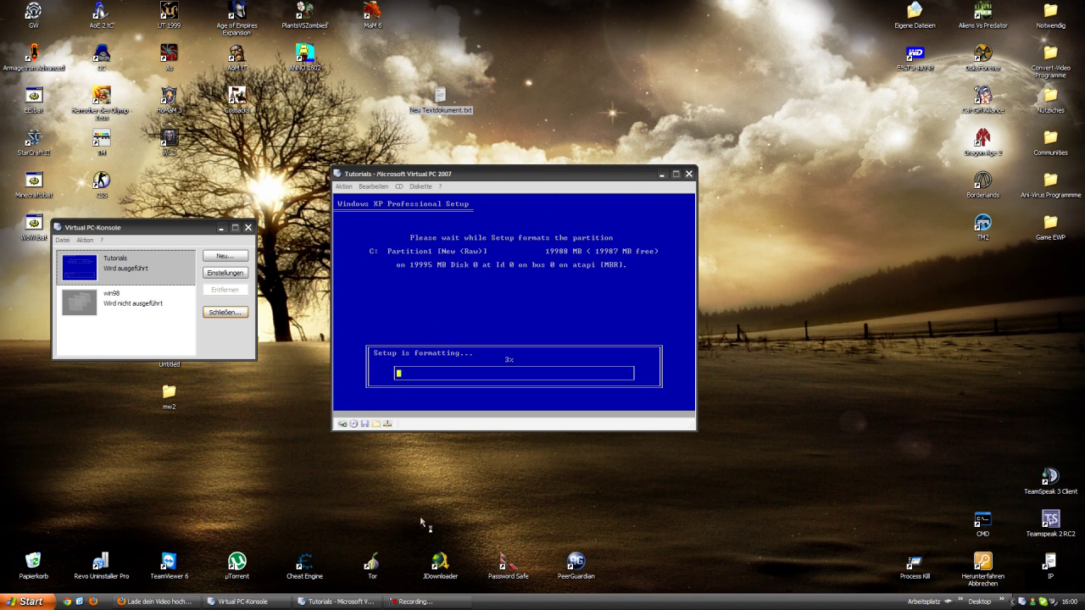
click(574, 116)
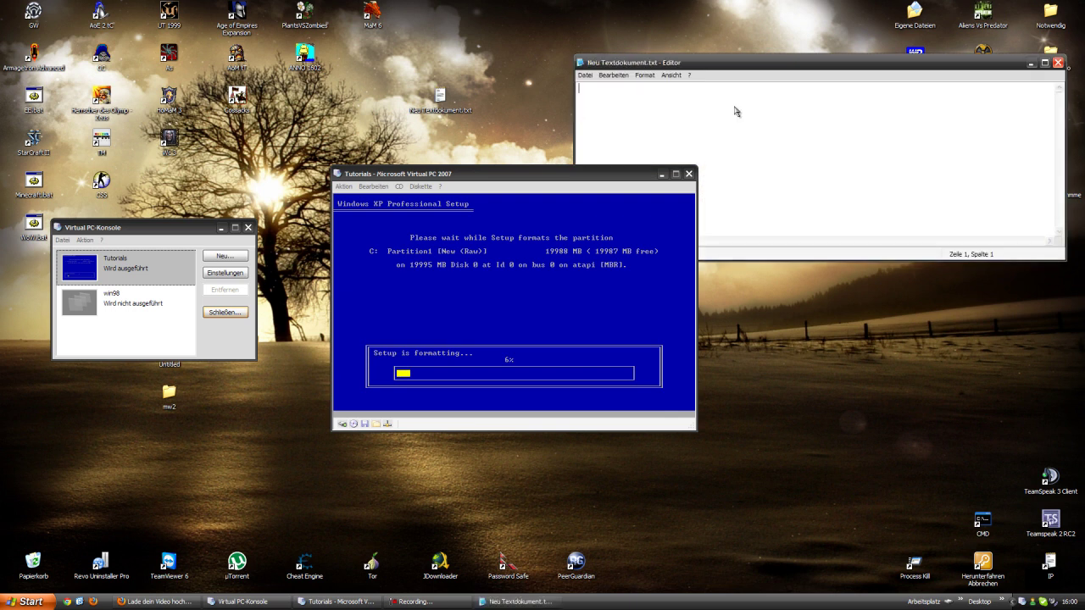
drag(631, 67, 495, 32)
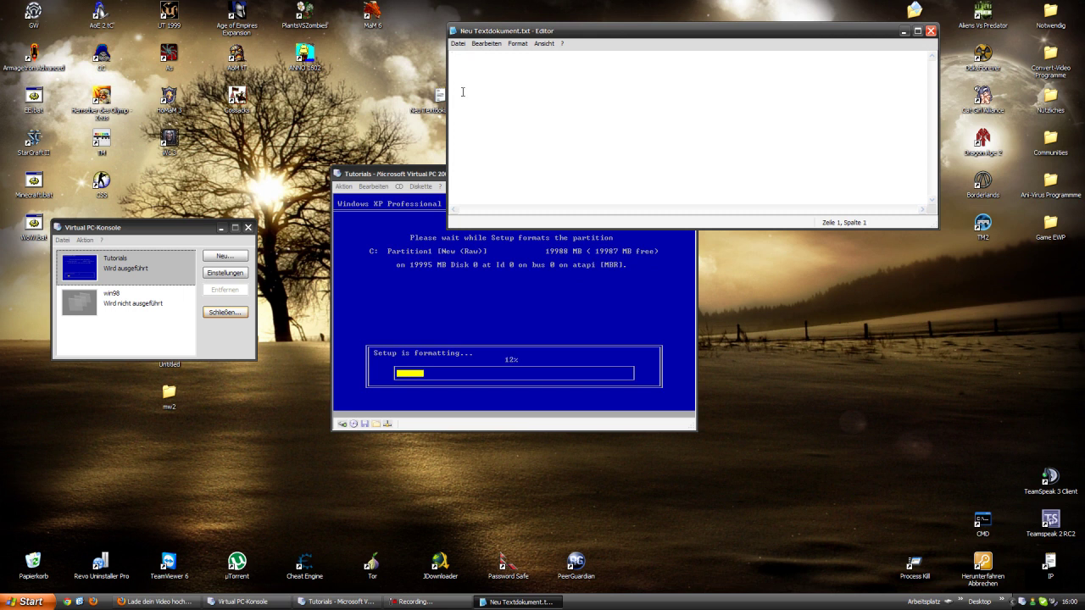
- Type 'virtual pc' and 'torrent link zu win xp sp3' into the note, cancelling the close prompt
text(rtu)
text(al pc)
text(torrent )
text(link zu)
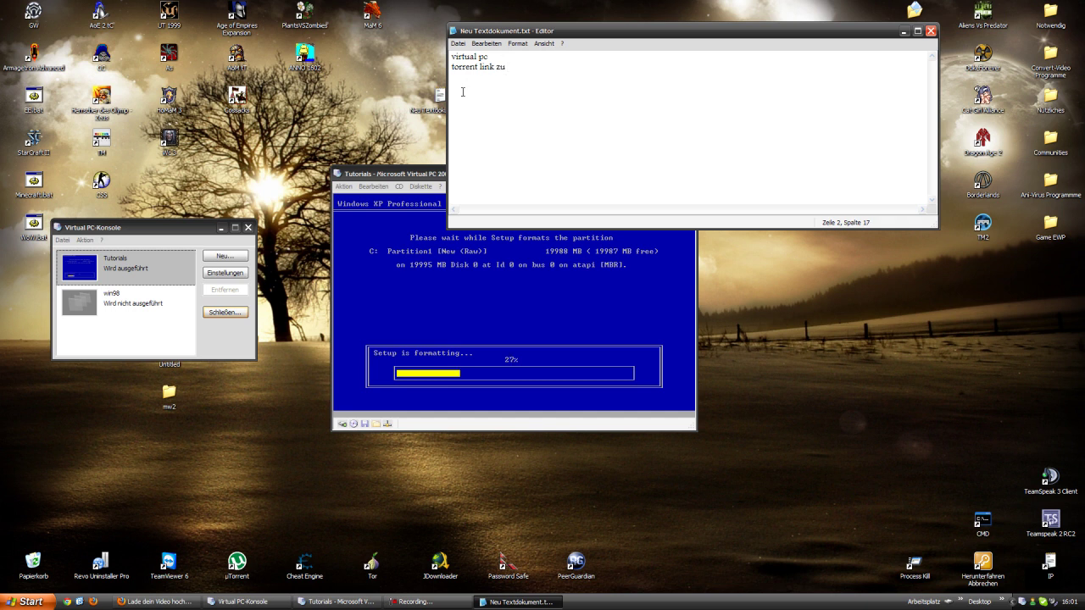
text( win xp sp3)
drag(550, 67, 507, 69)
click(546, 67)
click(930, 30)
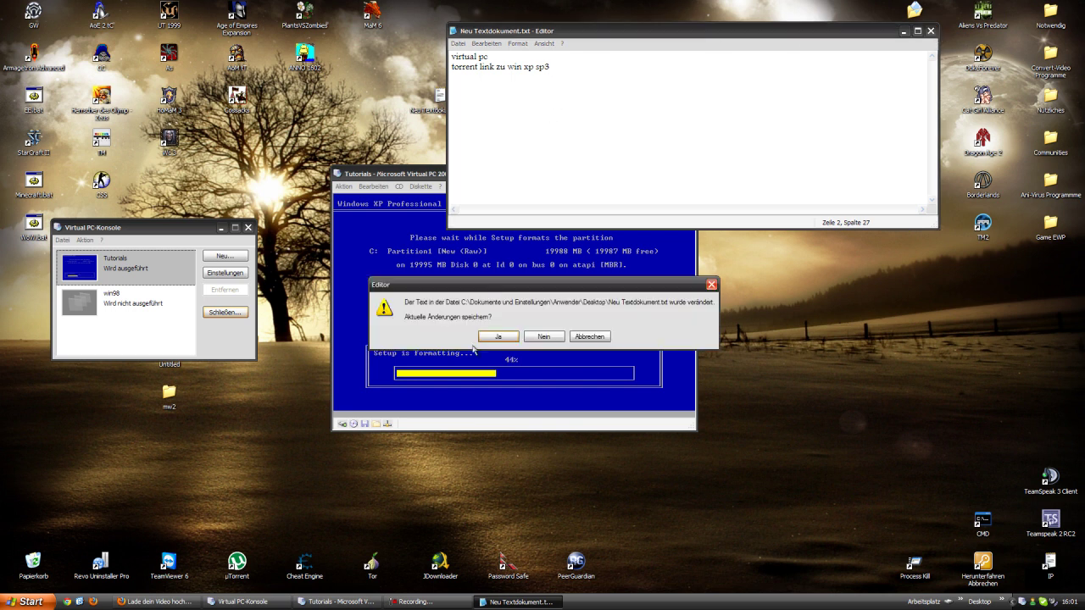
click(588, 337)
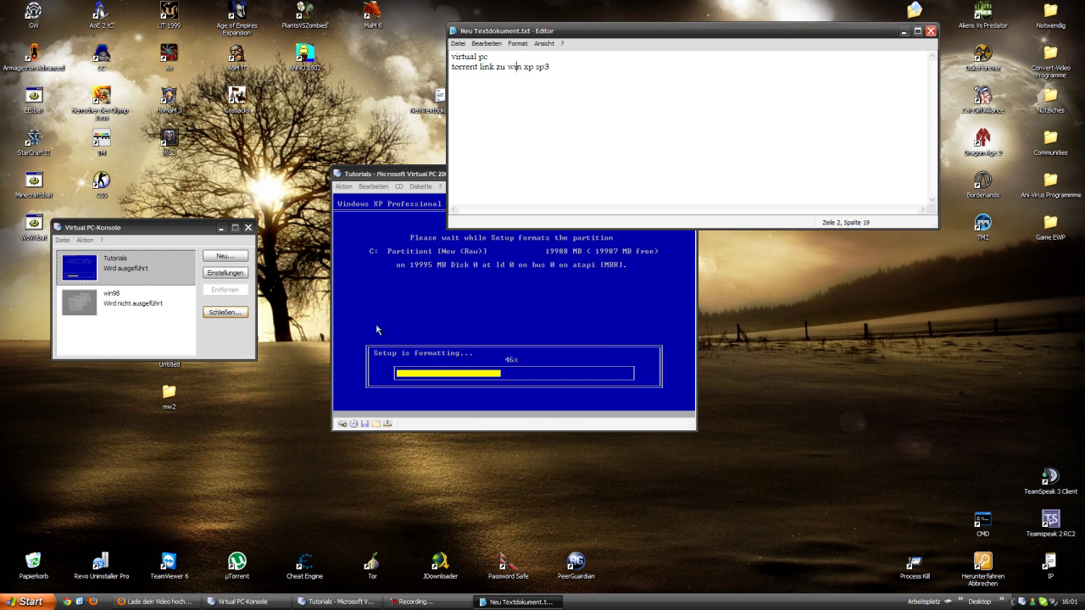
drag(386, 178, 366, 243)
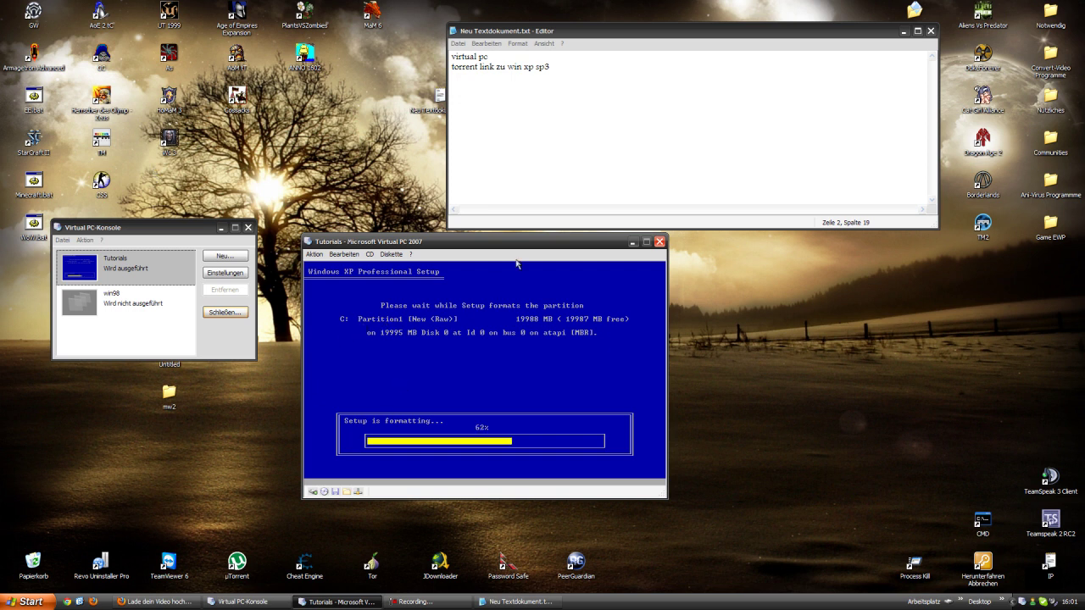
- Move the console to the top left and bring up the Arbeitsplatz drive overview
drag(143, 227, 123, 248)
click(65, 260)
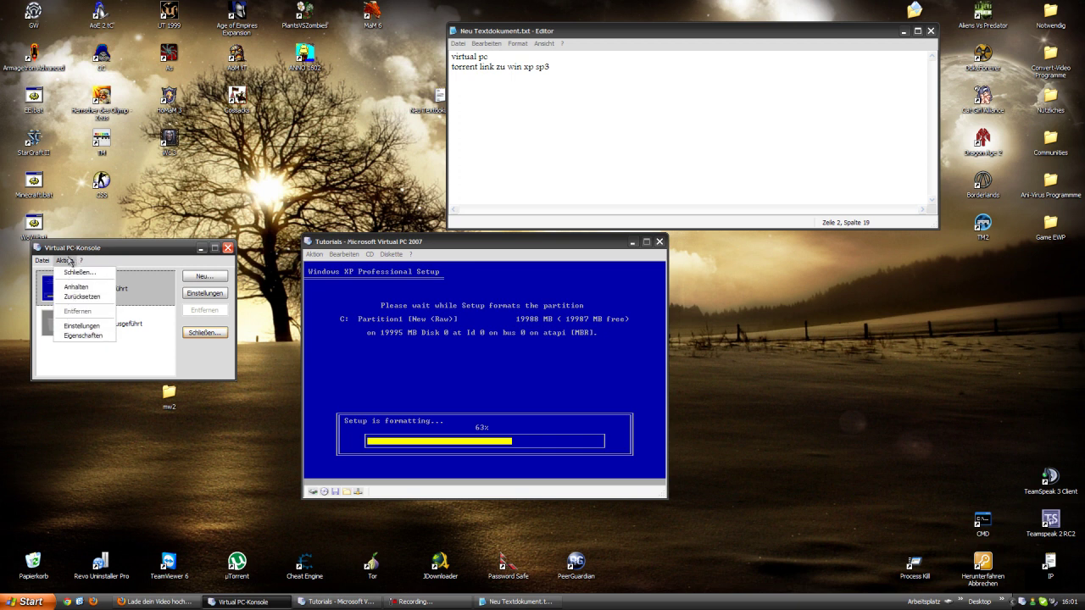
click(76, 249)
drag(87, 250, 244, 79)
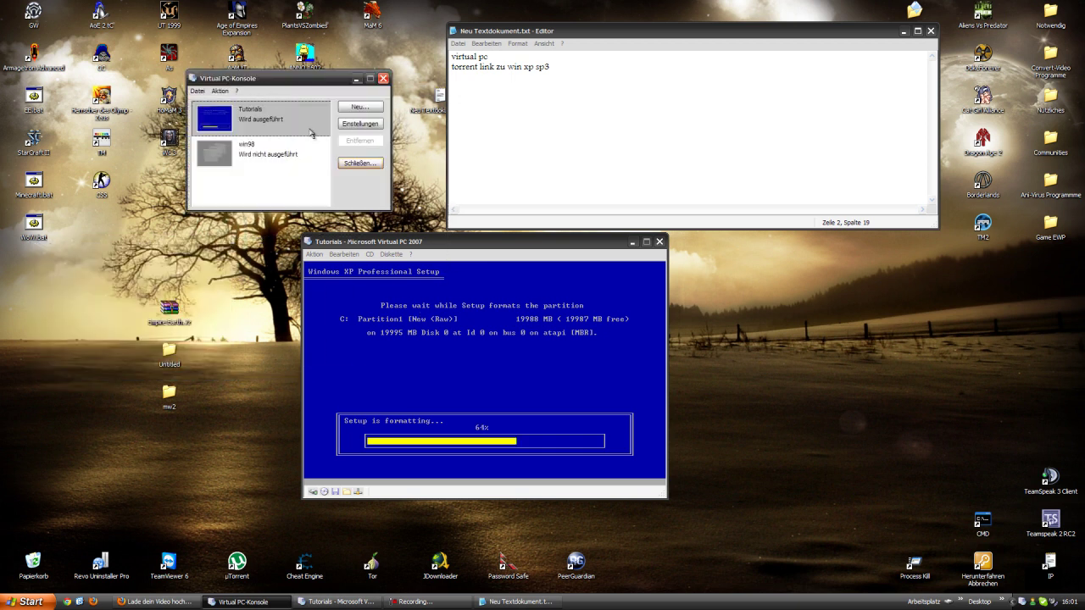
click(369, 245)
click(30, 601)
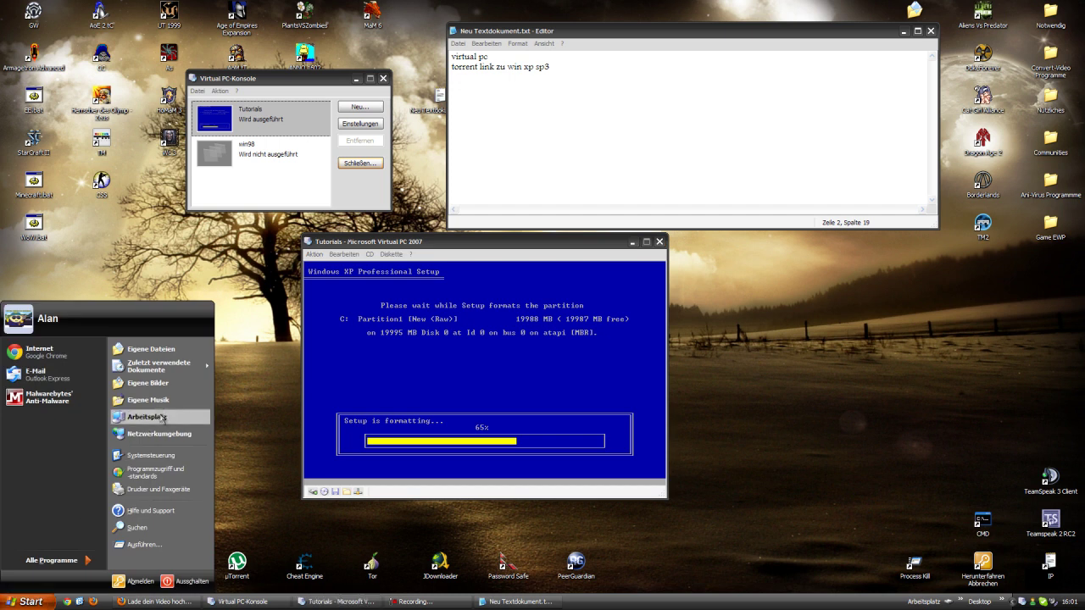
key(Escape)
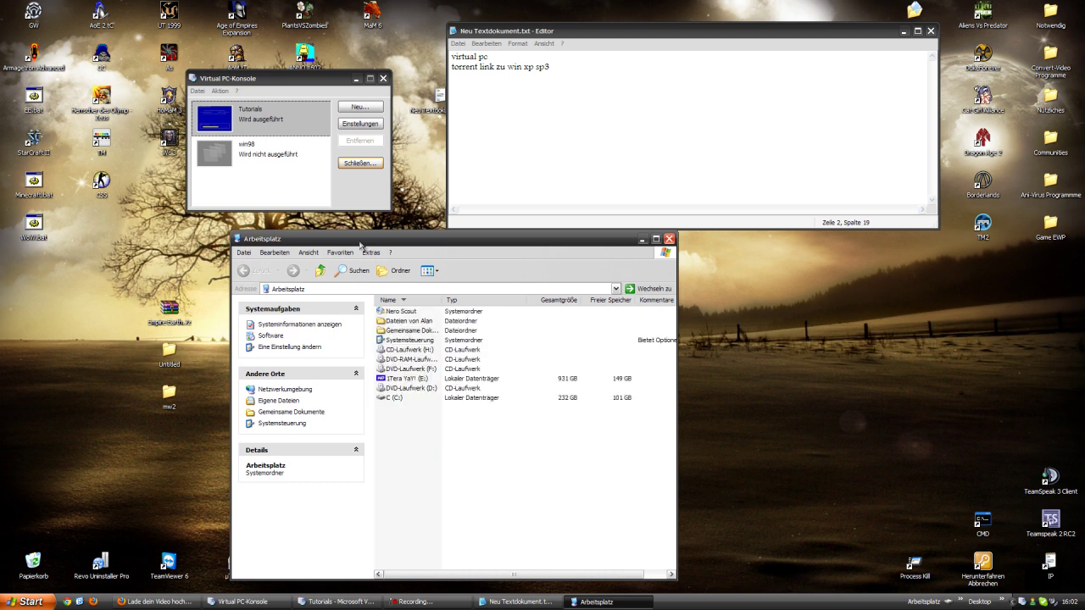
drag(364, 246, 190, 154)
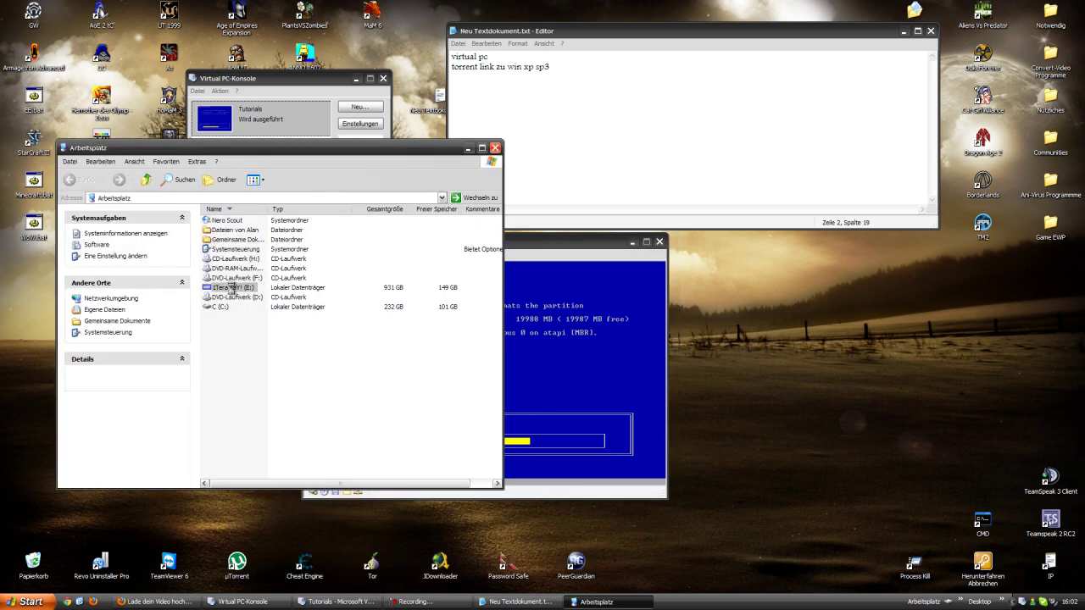
- Open E:\Win98\WinXP and arrange the Explorer and VM windows side by side
double_click(230, 288)
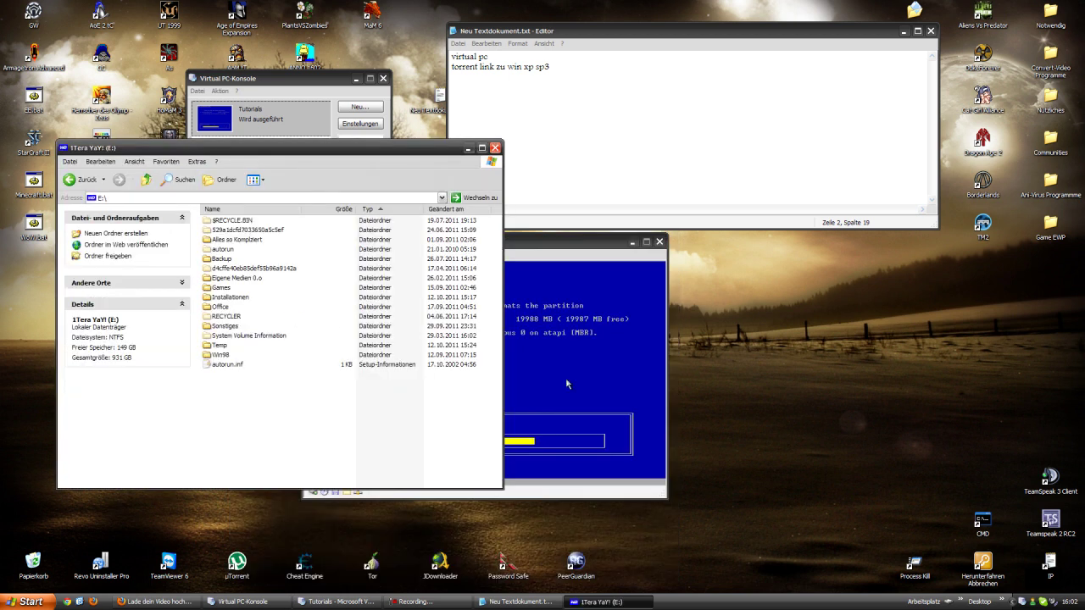
double_click(219, 356)
click(217, 241)
double_click(217, 240)
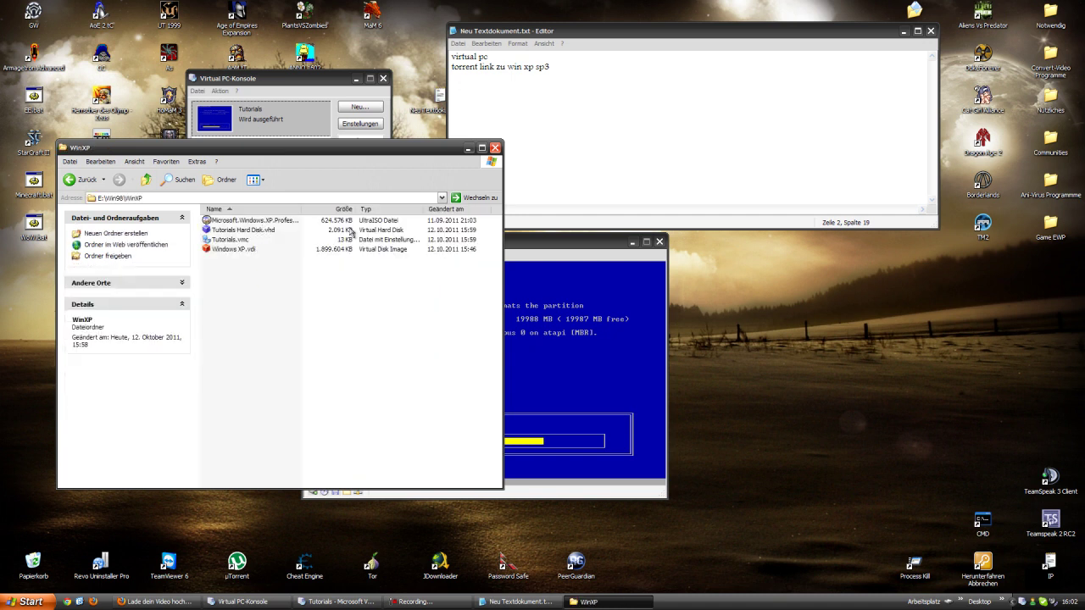
drag(324, 151, 224, 160)
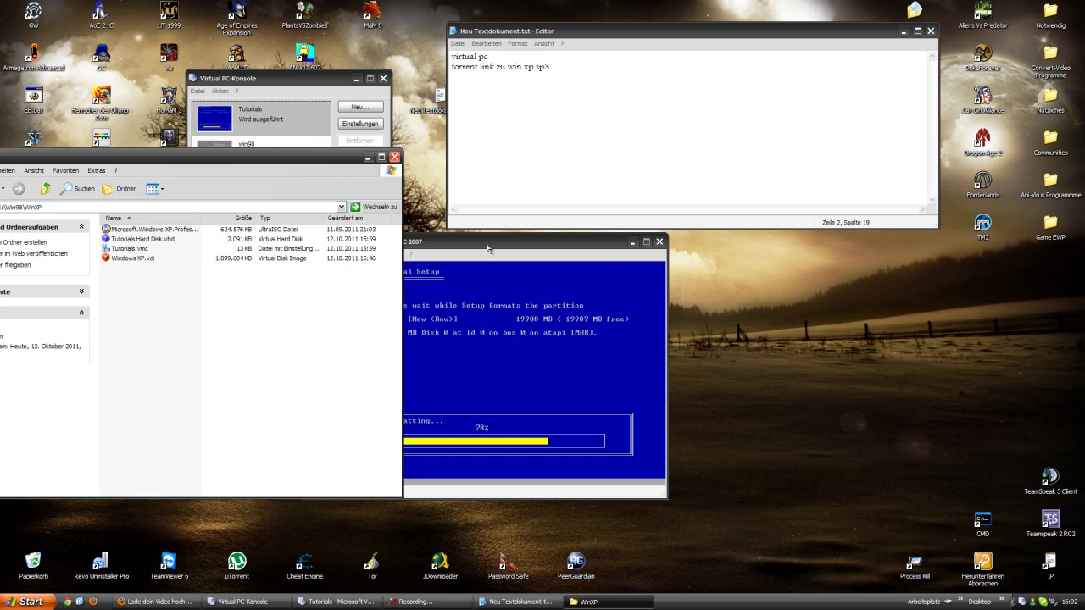
drag(407, 246, 547, 248)
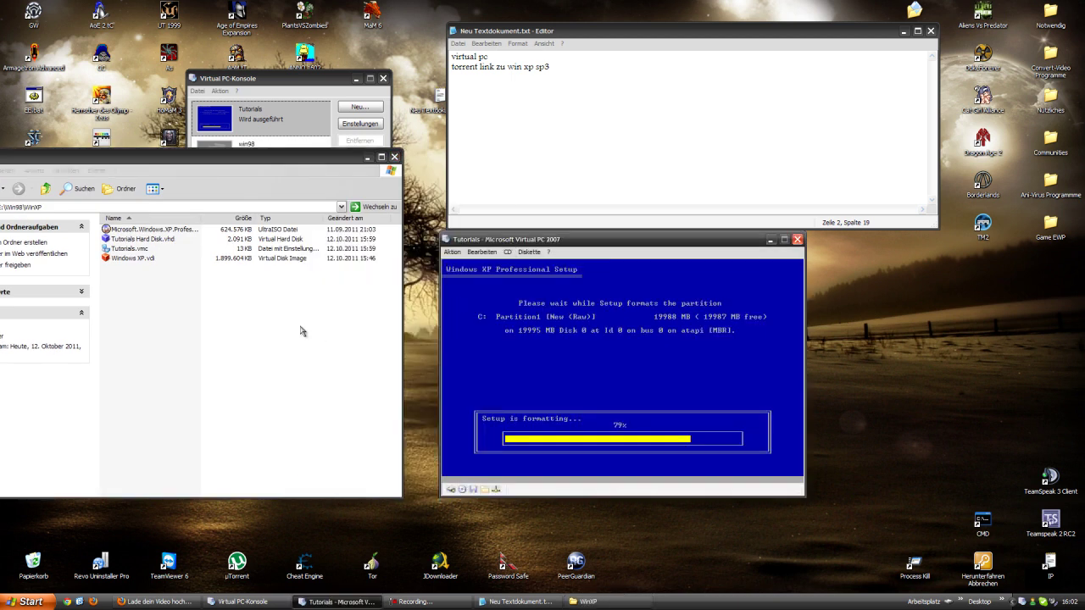
- Keep the WinXP folder and VM windows visible while Setup finishes formatting C:
click(326, 336)
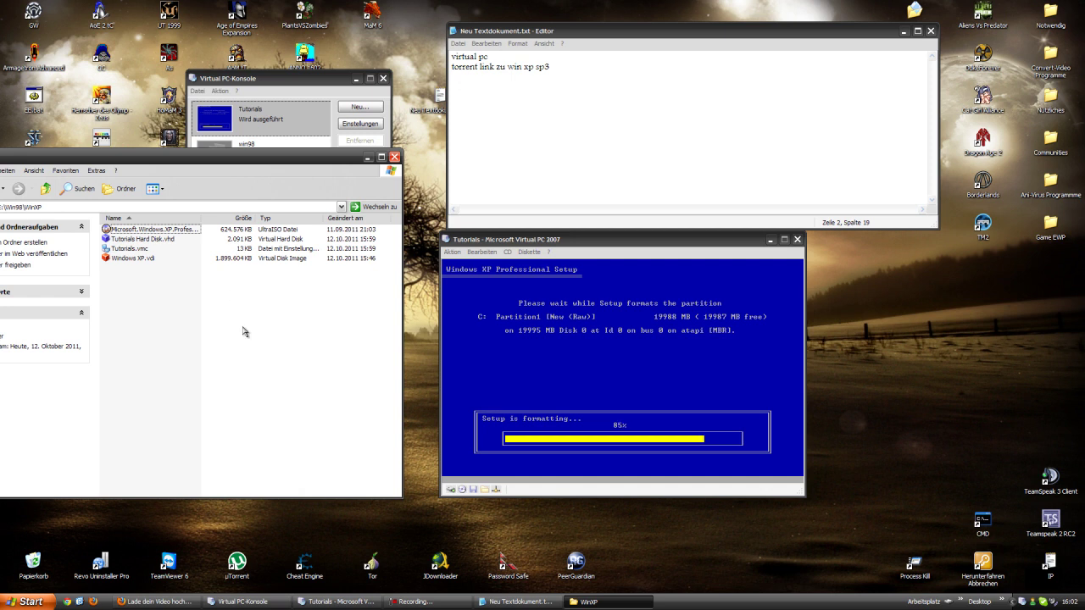
mouse_move(225, 160)
mouse_down()
mouse_move(271, 161)
mouse_move(243, 159)
mouse_up()
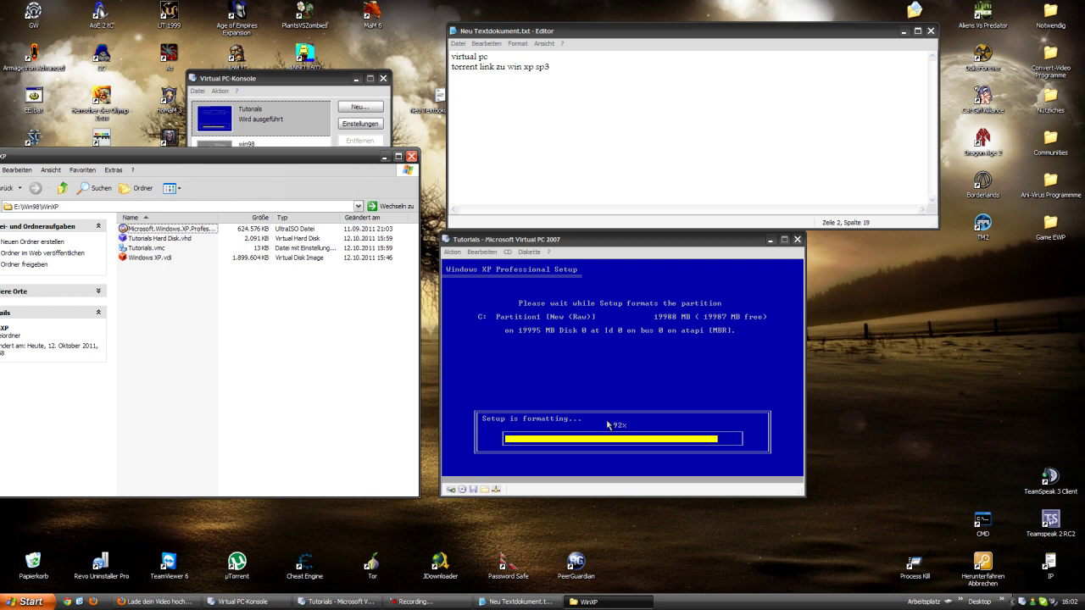
drag(505, 245, 497, 268)
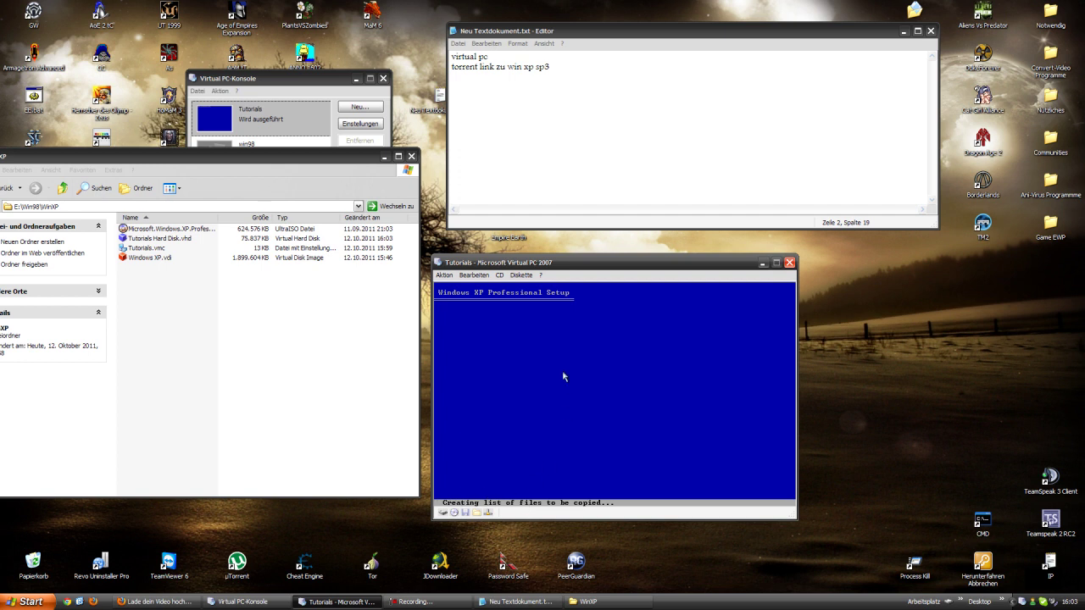
- Bring the virtual machine window forward and shift it left while Setup copies files and restarts
click(322, 285)
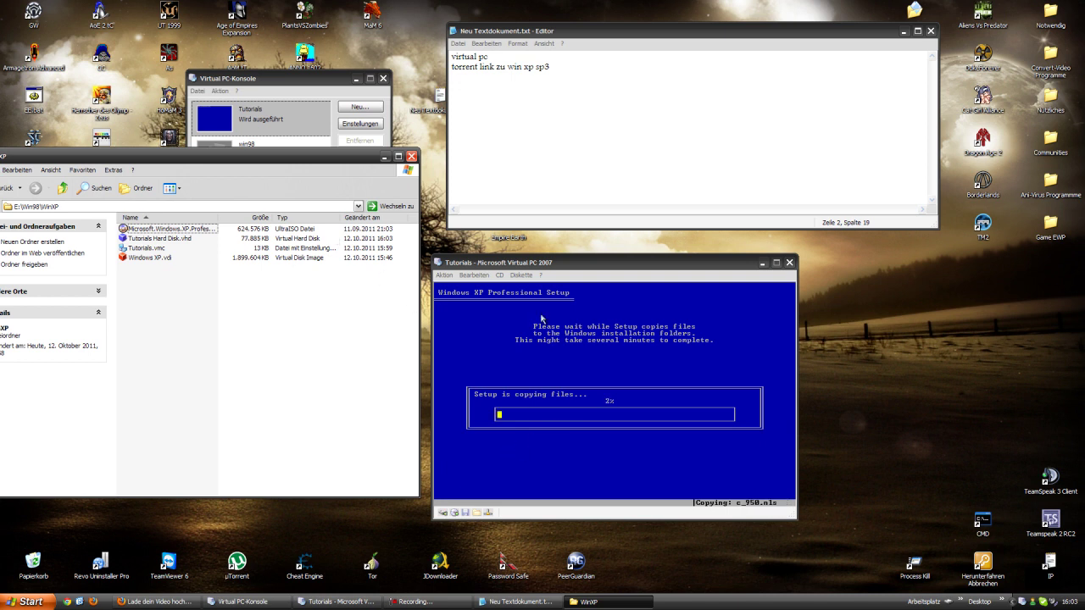
click(531, 382)
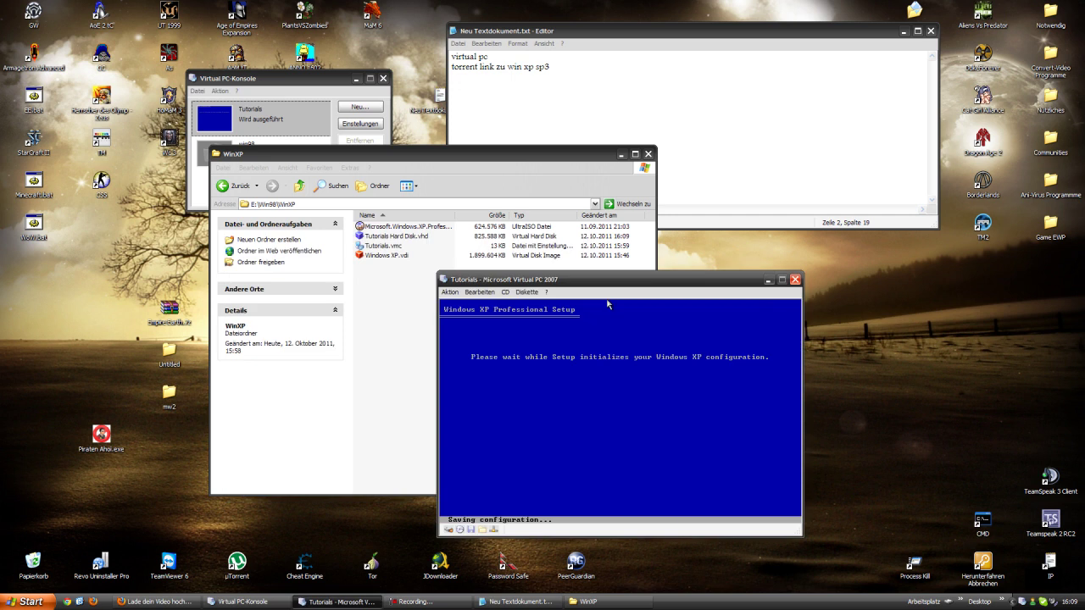
drag(610, 282, 464, 283)
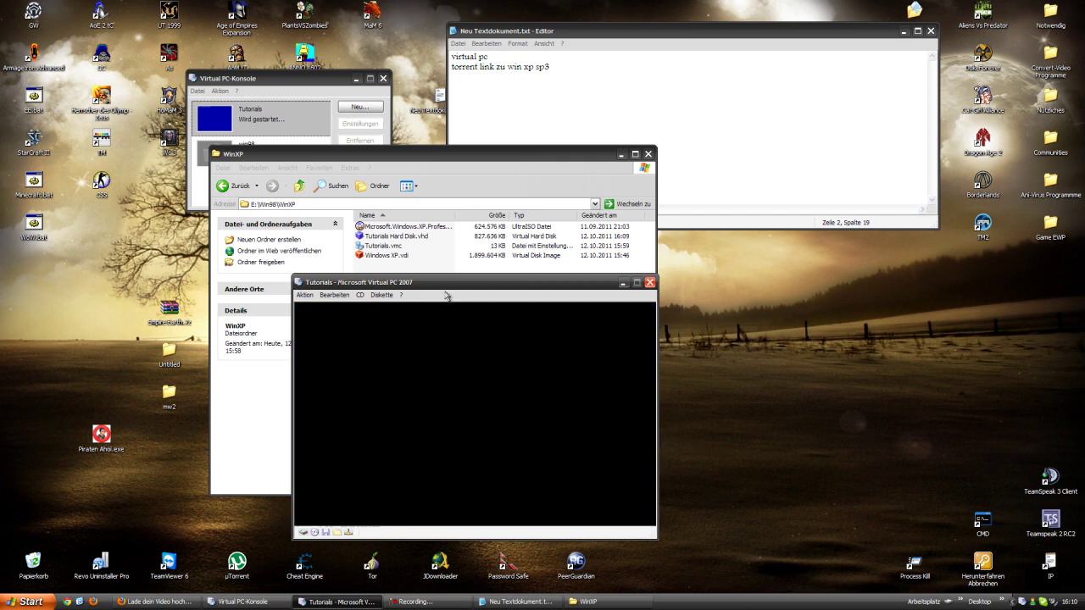
- Reposition the VM window and press Enter at the 'Press any key to boot from CD' prompt
drag(405, 287, 374, 314)
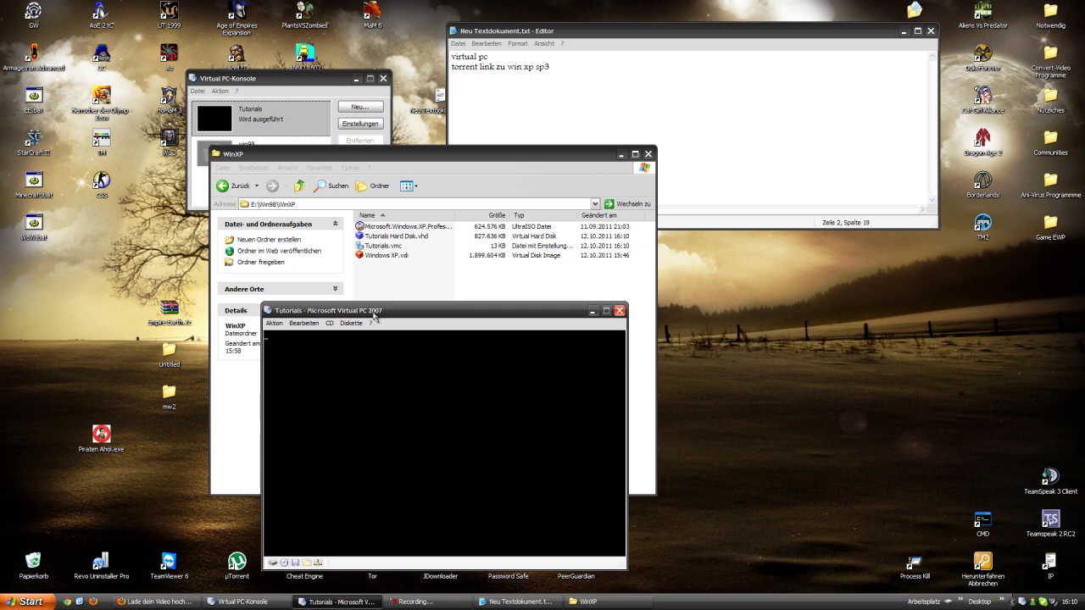
drag(373, 316, 341, 239)
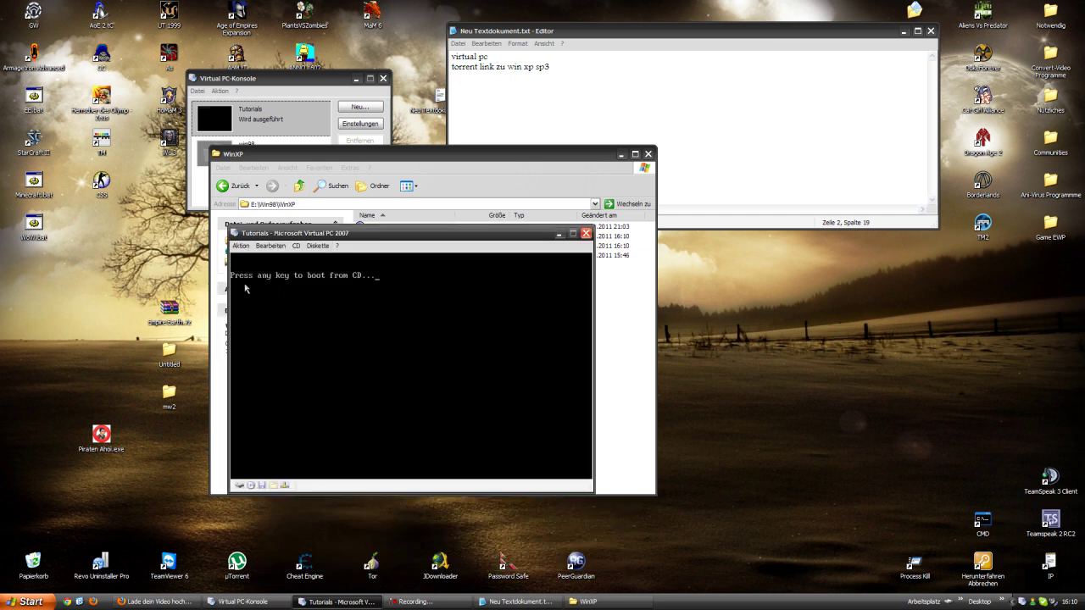
key(Return)
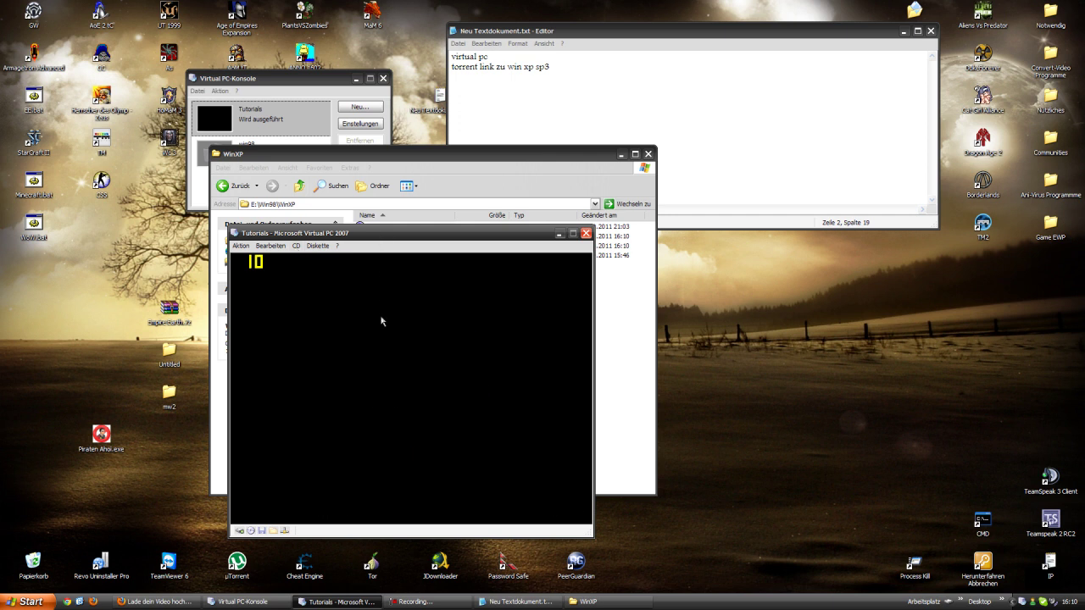
- Nudge the VM window left and wait for the Regional and Language Options page
drag(345, 235, 302, 231)
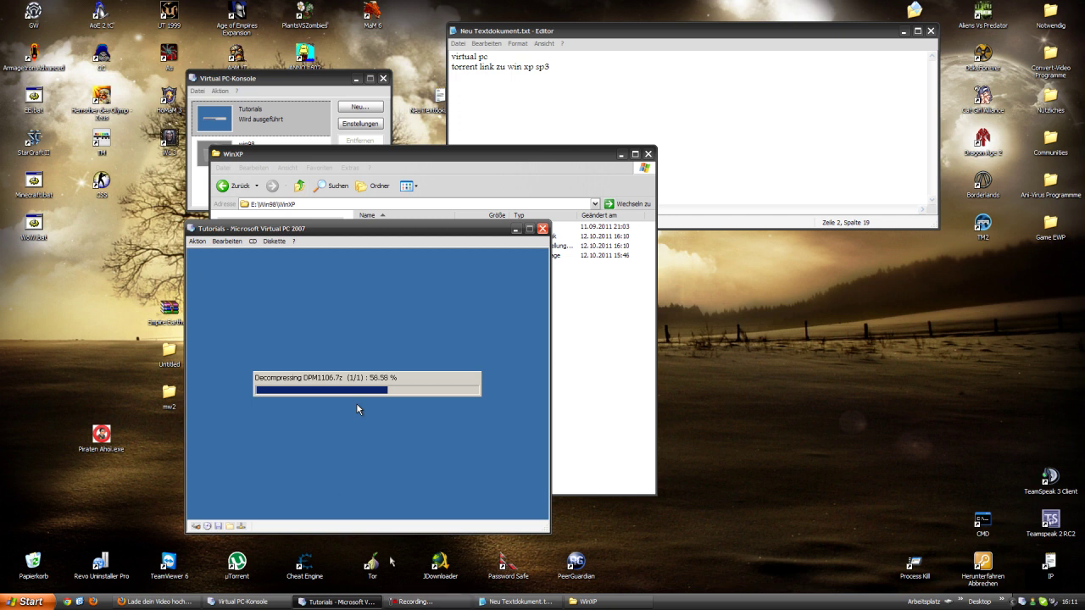
click(423, 602)
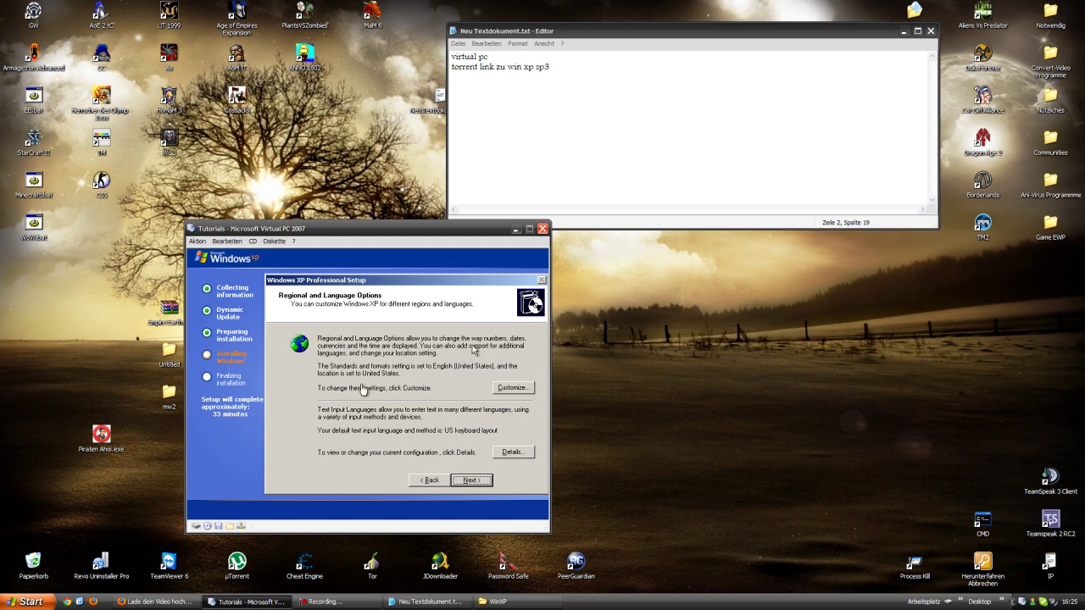
- Set formats to German (Germany) and location to Germany, then open the input language Details
click(512, 388)
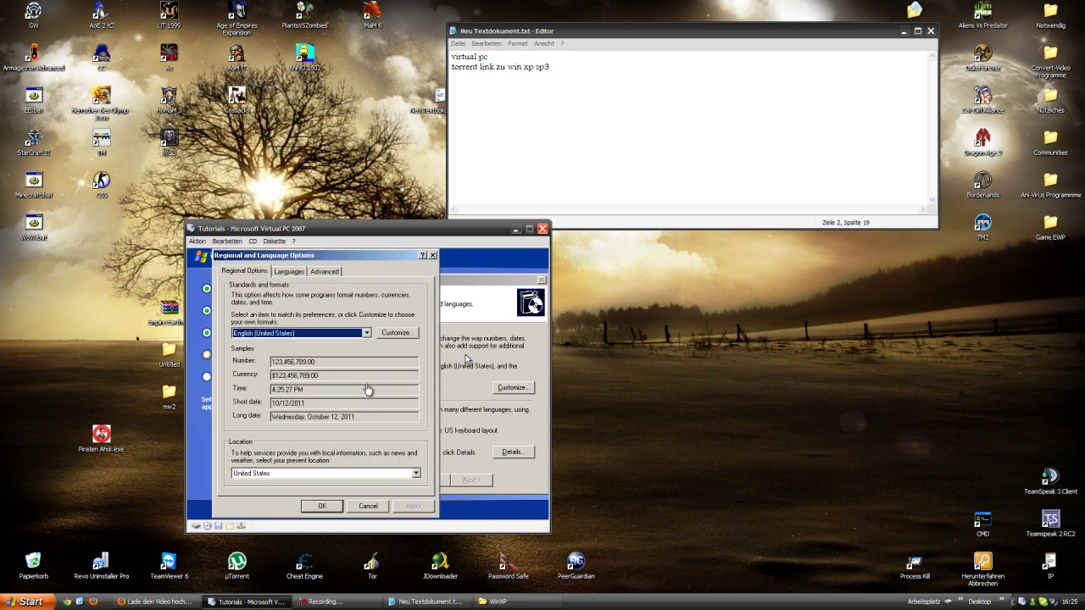
click(284, 335)
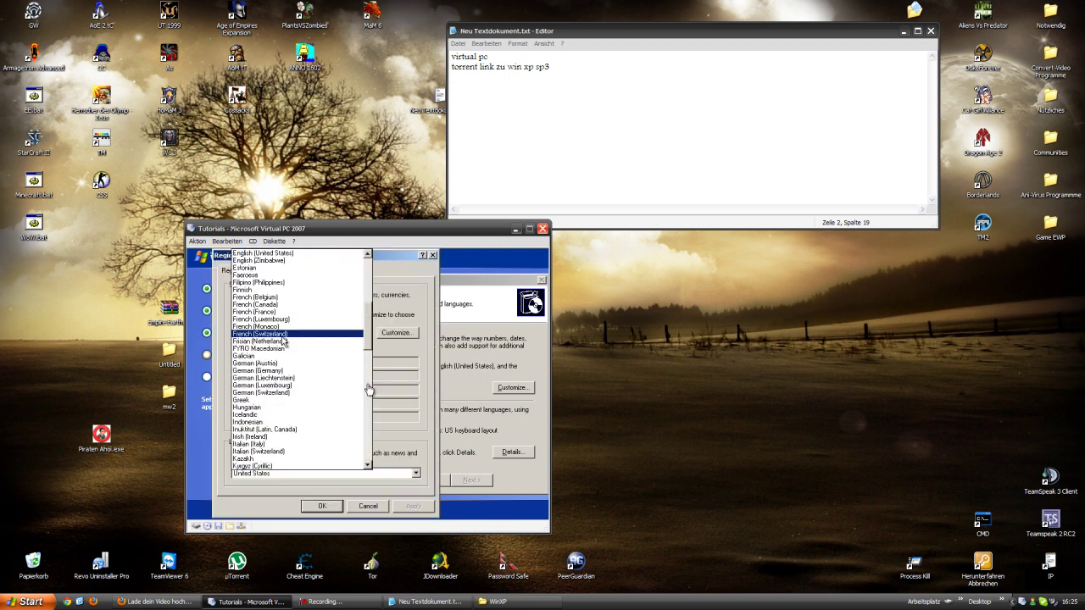
click(277, 362)
click(291, 338)
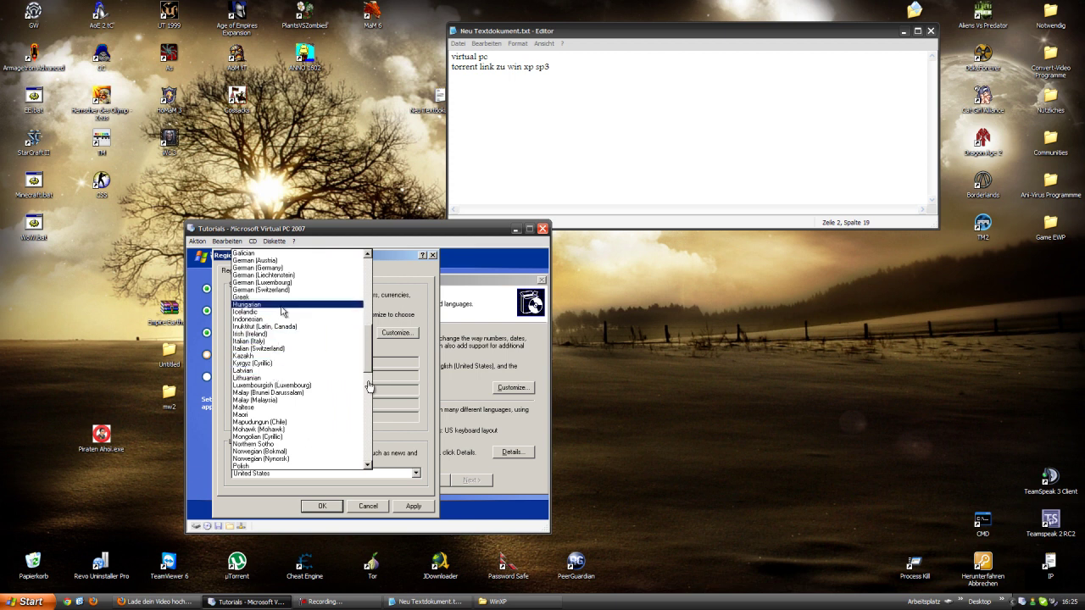
click(282, 268)
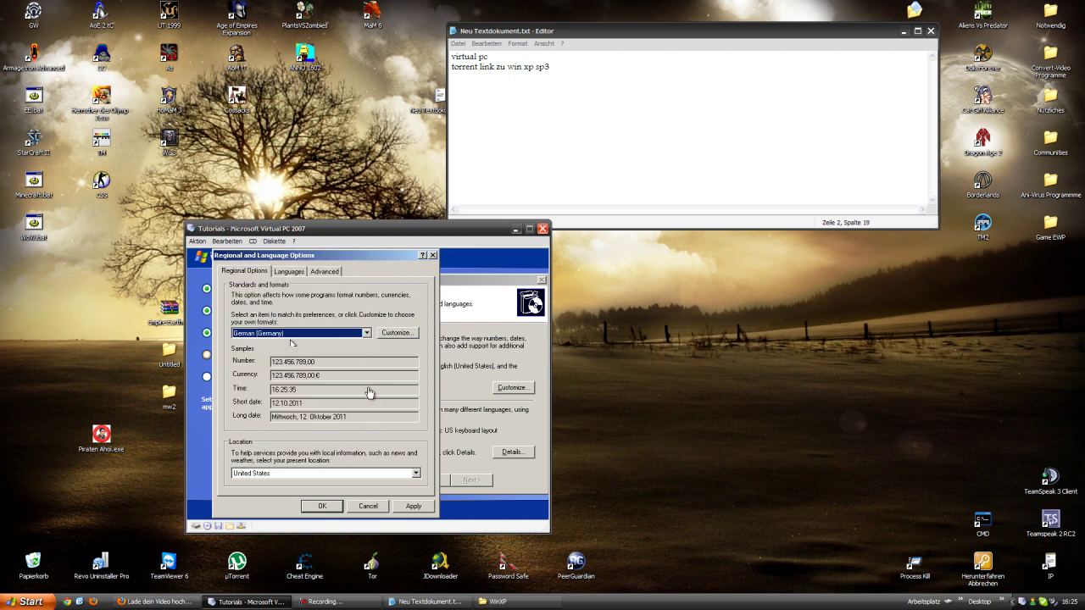
click(297, 476)
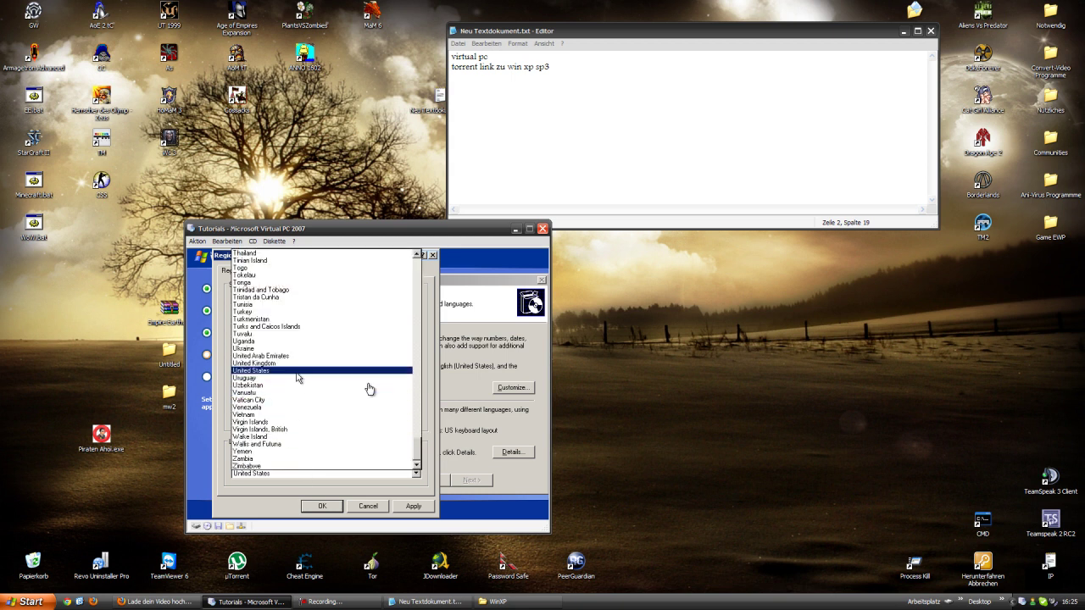
key(g)
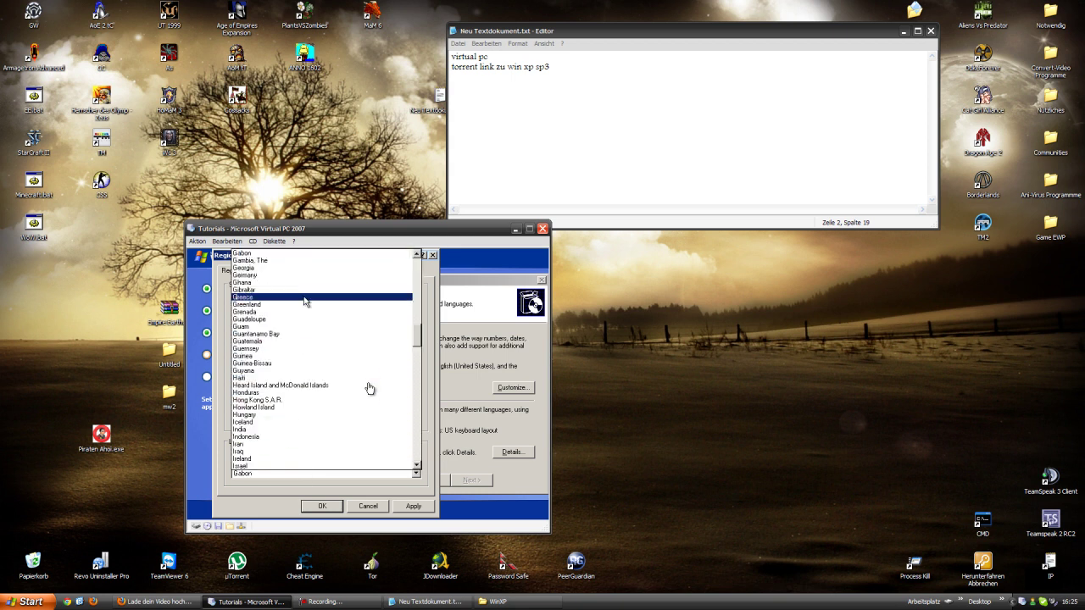
click(297, 279)
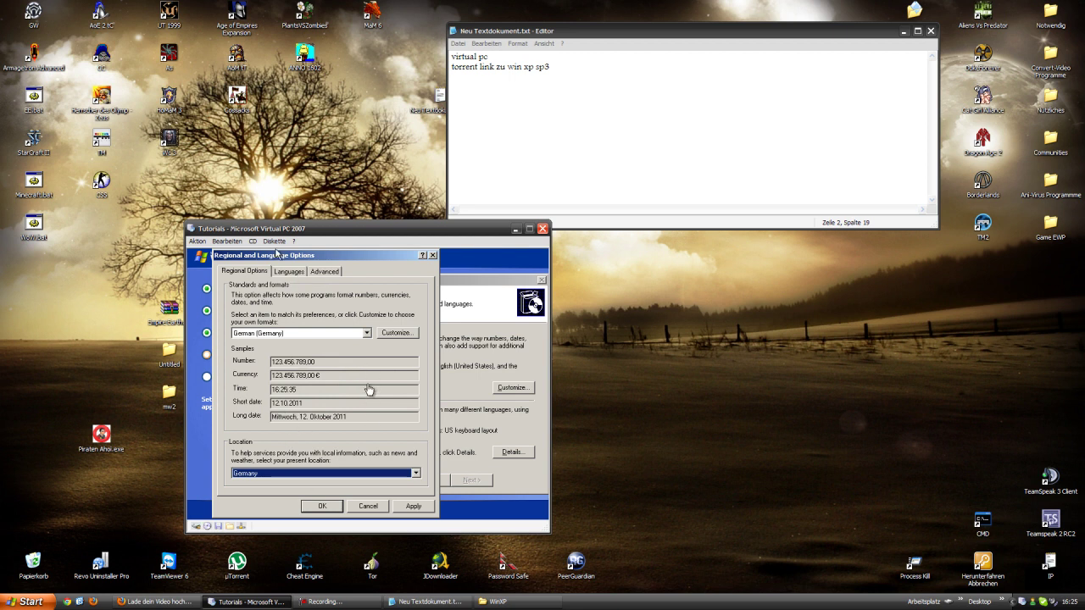
click(289, 273)
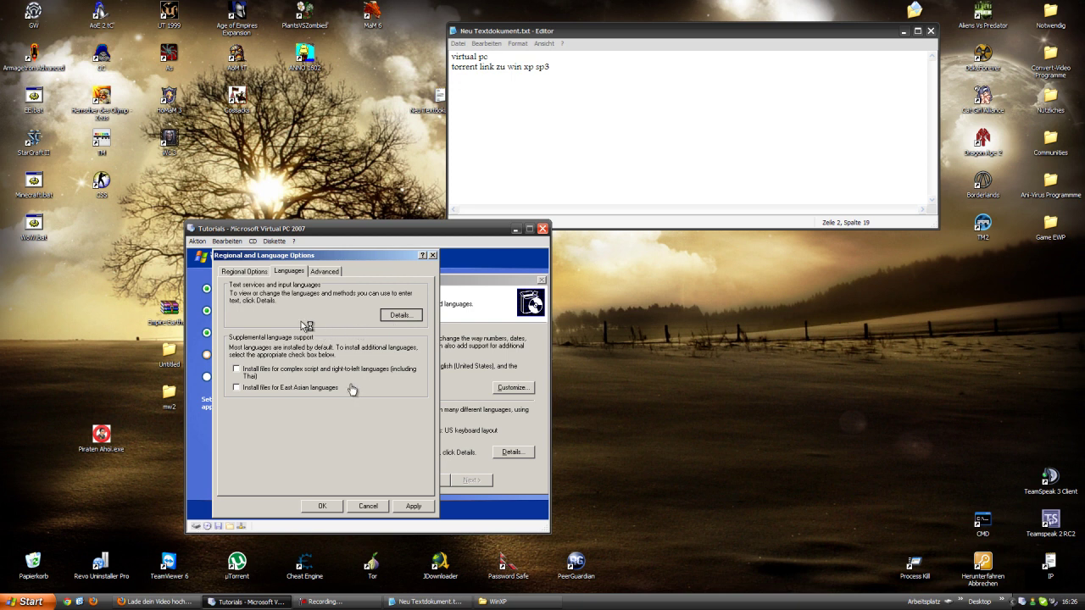
key(Return)
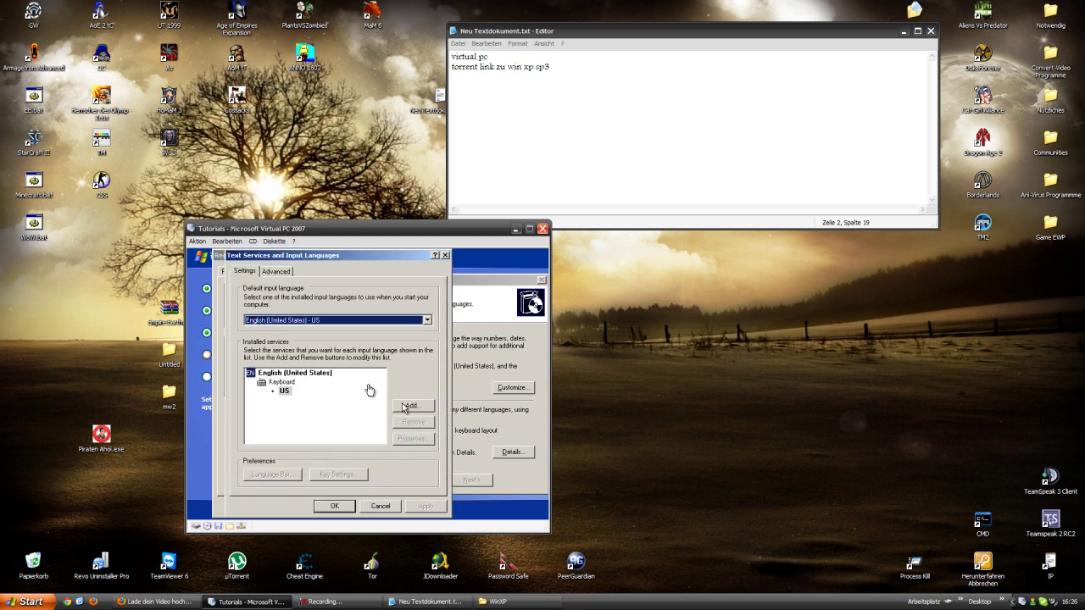
- Add German (Germany) with the German keyboard layout as an input language
click(319, 320)
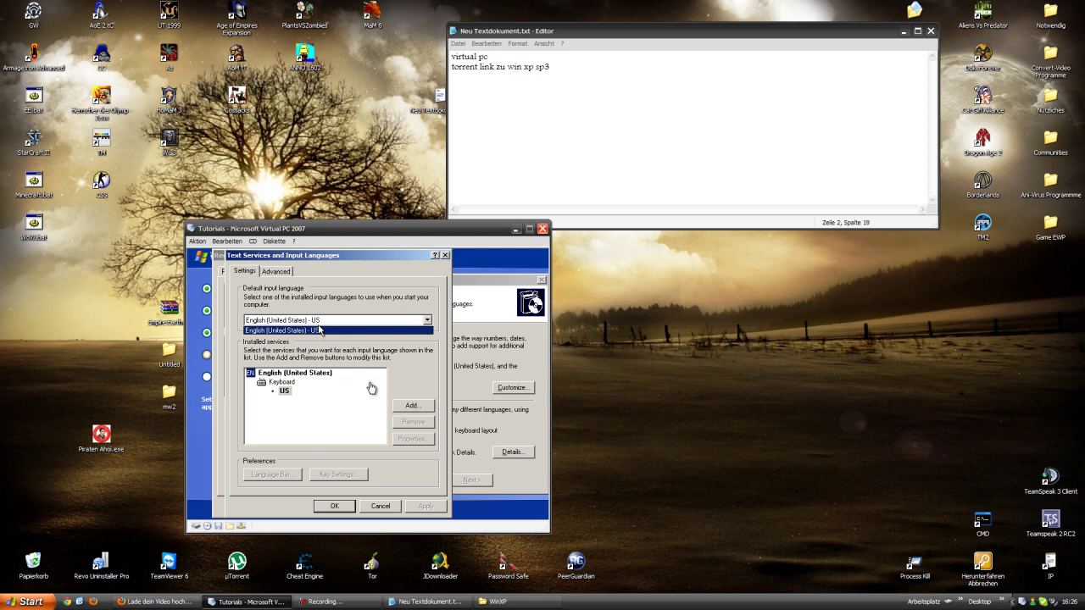
click(318, 331)
click(428, 410)
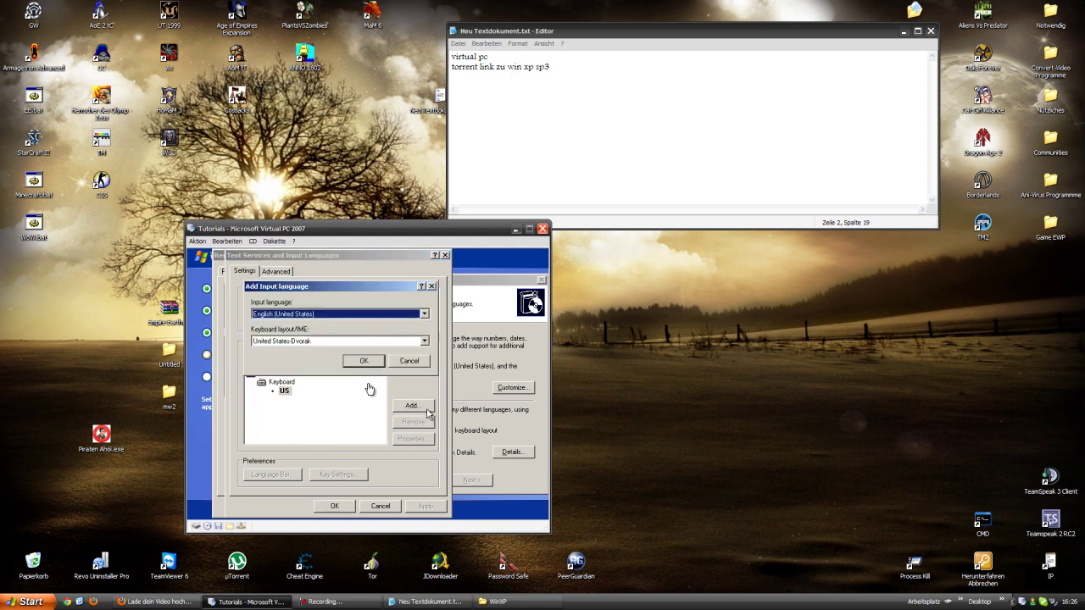
click(294, 313)
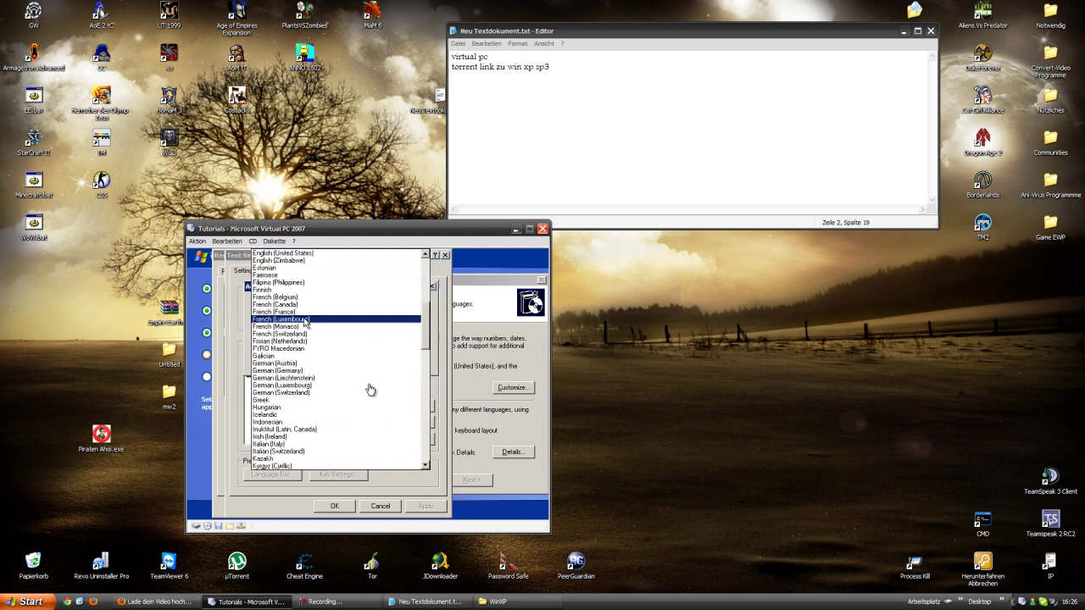
click(288, 371)
click(302, 341)
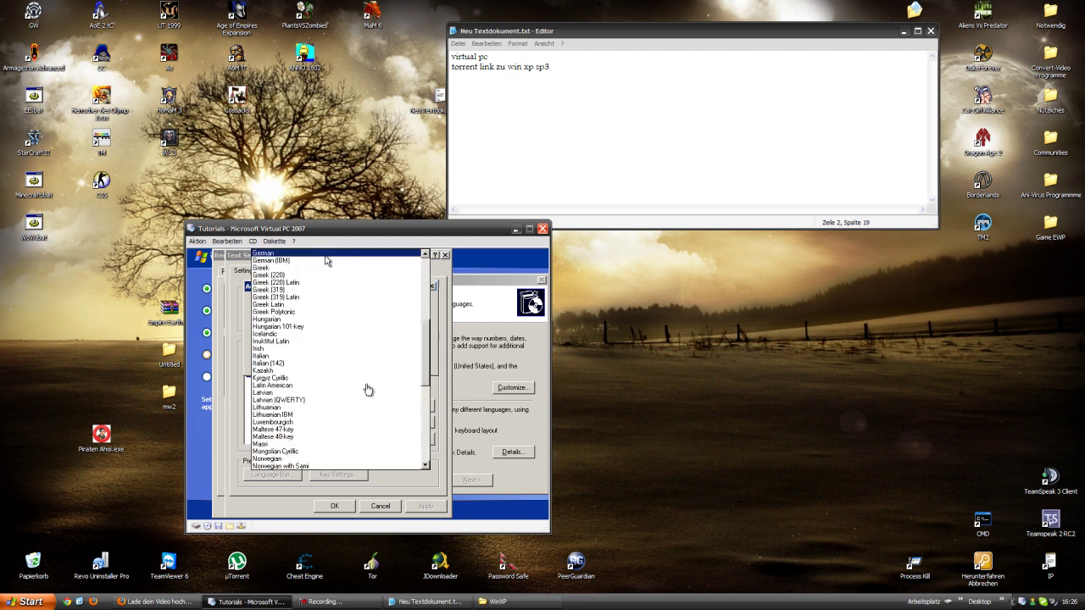
click(325, 254)
click(360, 363)
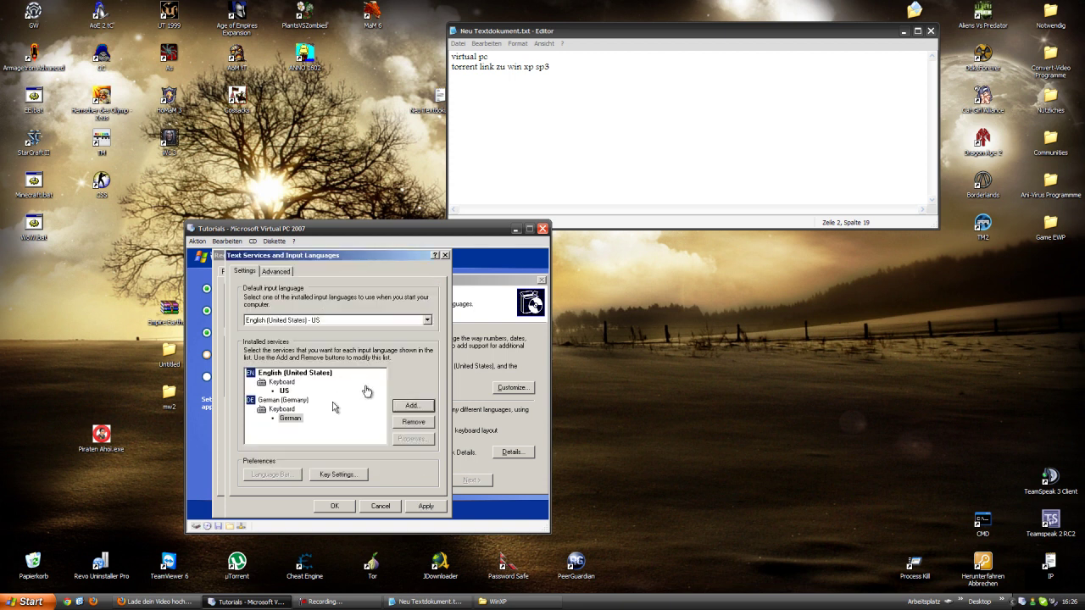
- Make German (Germany) the default input language and confirm the changes
click(290, 417)
click(311, 322)
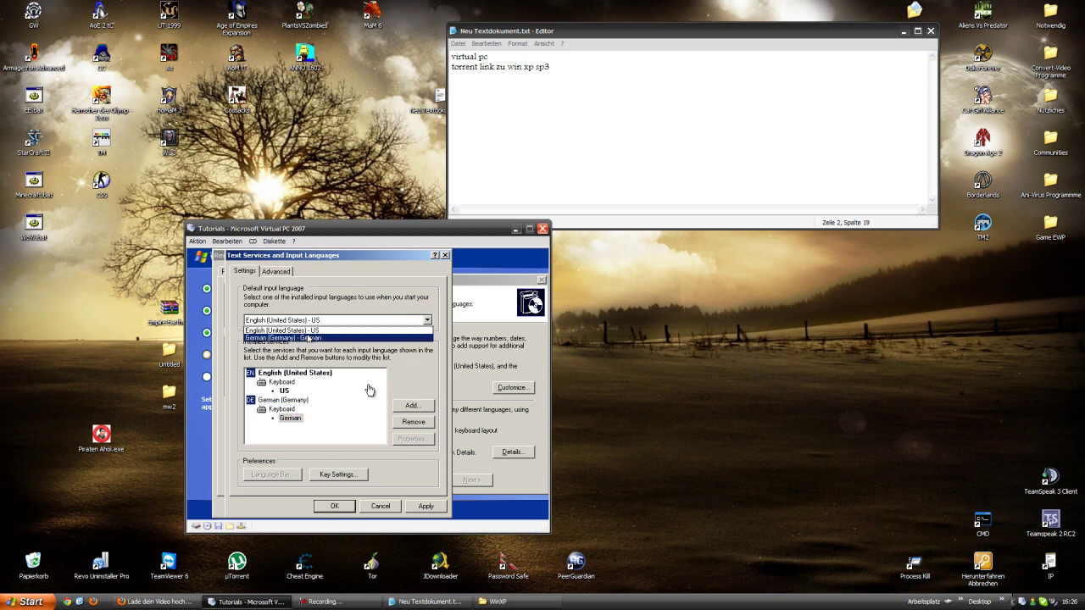
click(311, 338)
click(336, 503)
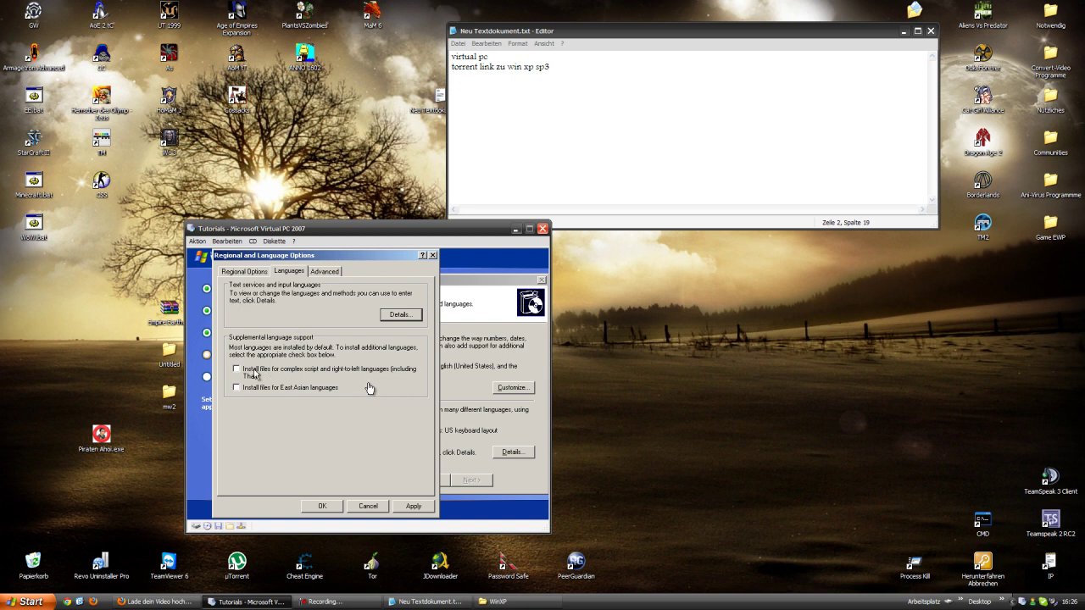
- On the Advanced tab, choose German (Germany) for non-Unicode programs and confirm
click(317, 271)
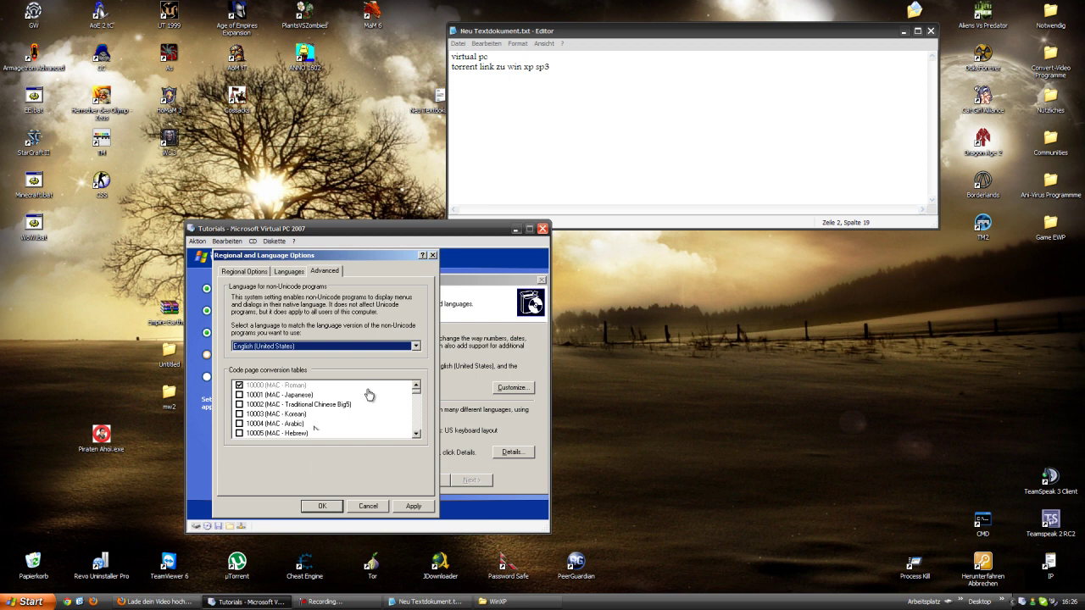
click(294, 345)
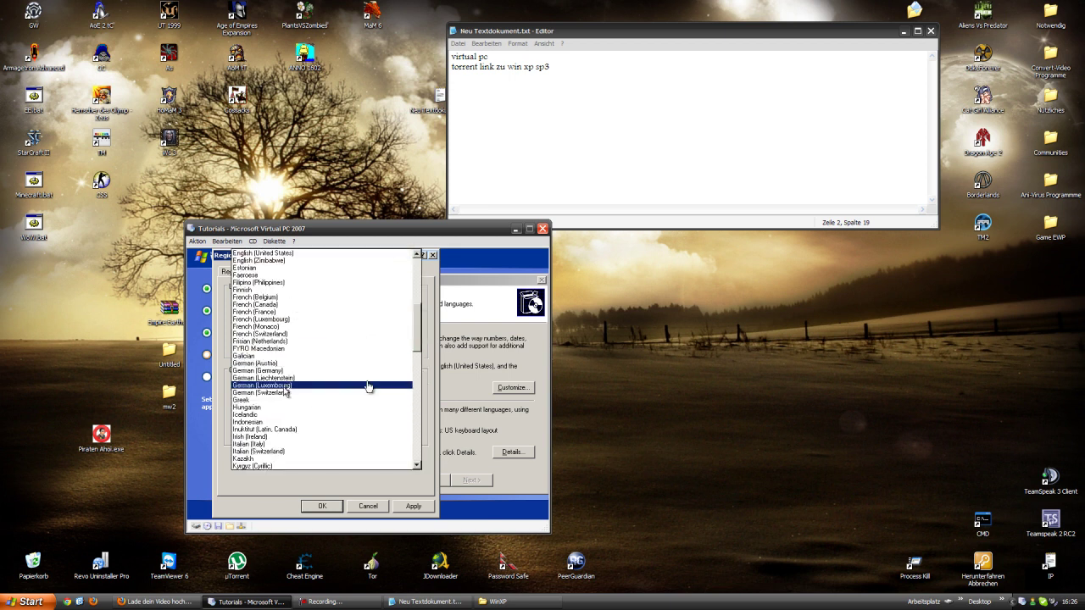
click(306, 367)
click(312, 505)
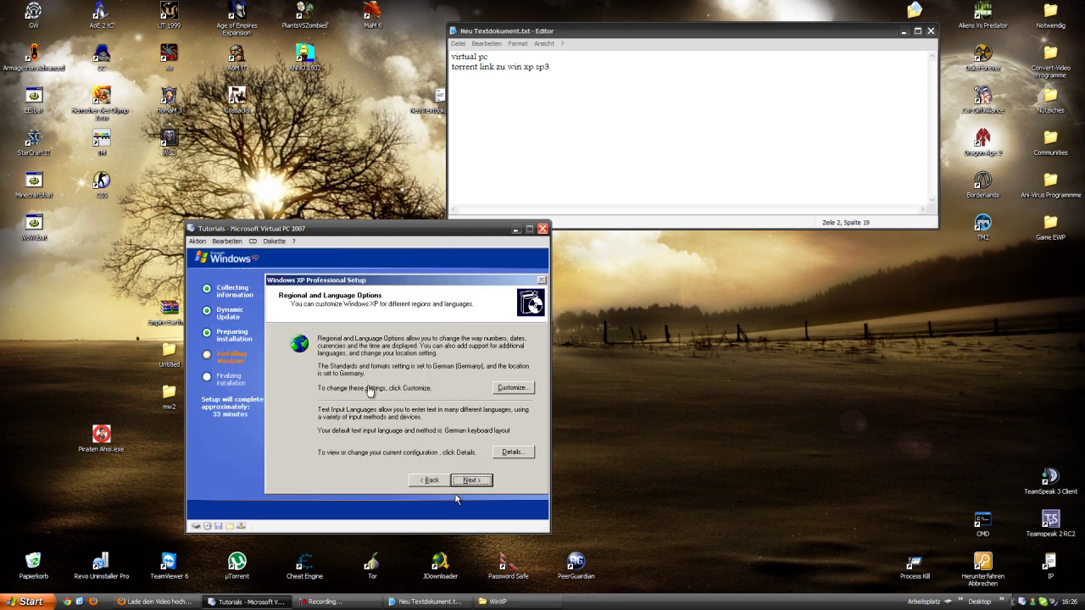
- Enter the owner's name and the organization 'Exabyte gameplay', deleting the lowercase g
click(461, 480)
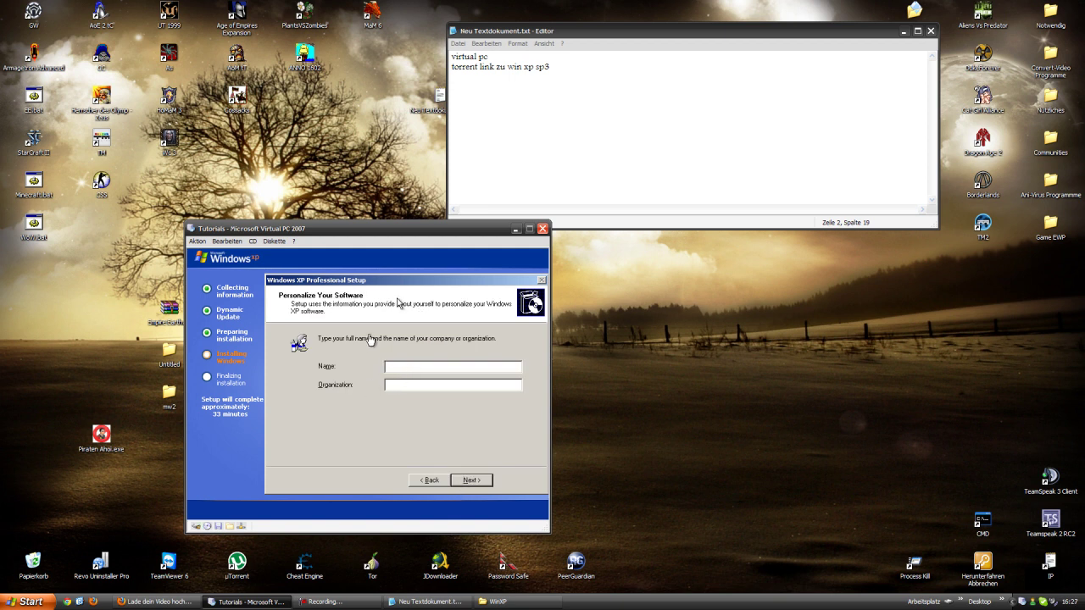
text(BountyLP)
click(430, 388)
text(Exabyte gameplay)
key(BackSpace)
- Complete the organization as 'Exabyte Gameplay' and rename the computer to EXABYTE-GAMEPLAY
text(G)
click(497, 476)
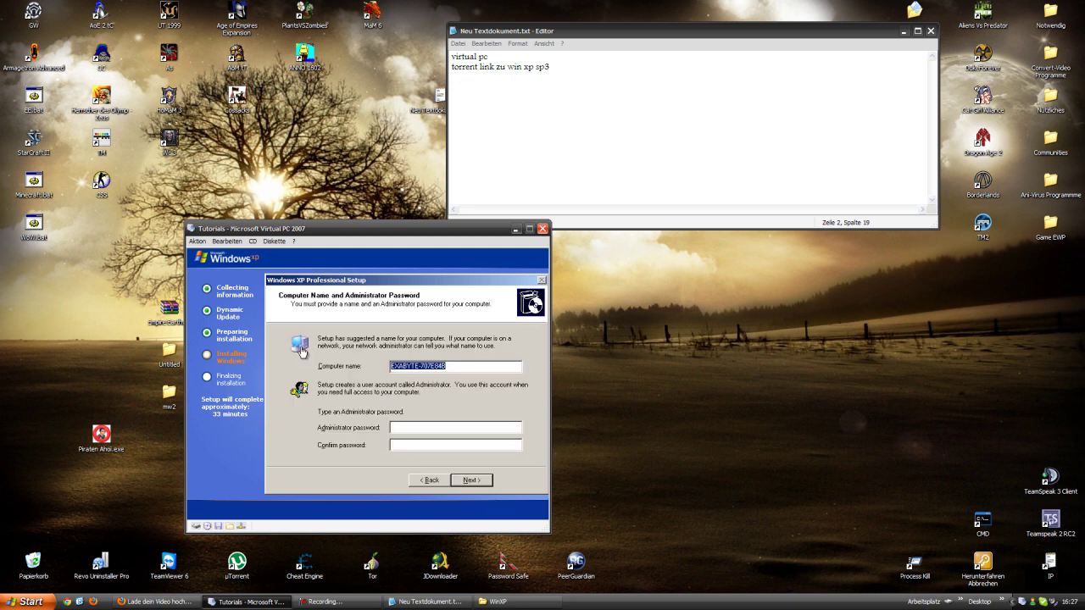
drag(463, 370, 421, 370)
text(GAMEPLAY)
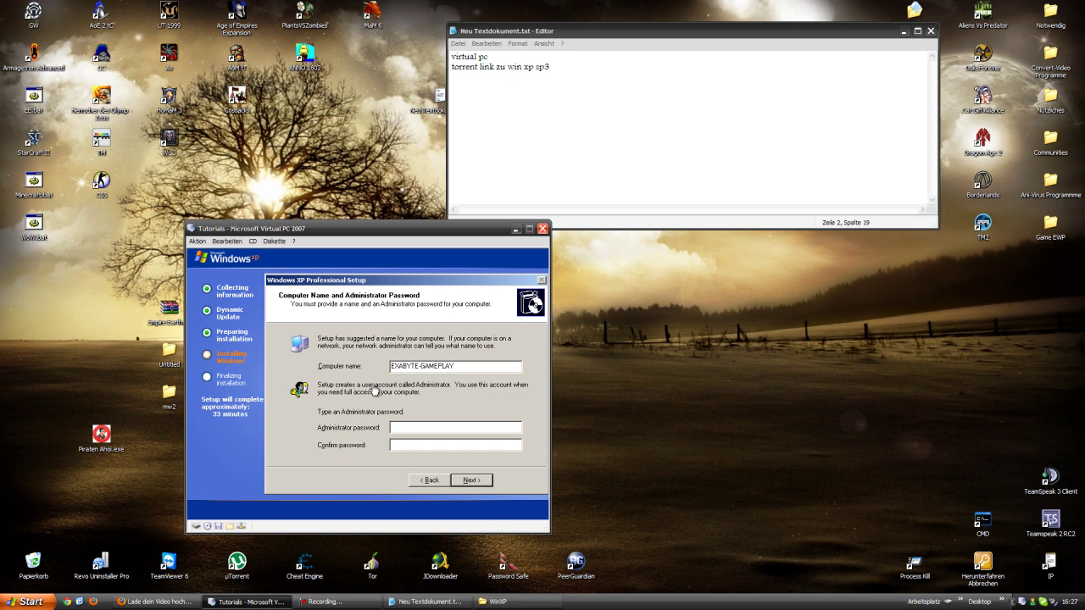
click(490, 483)
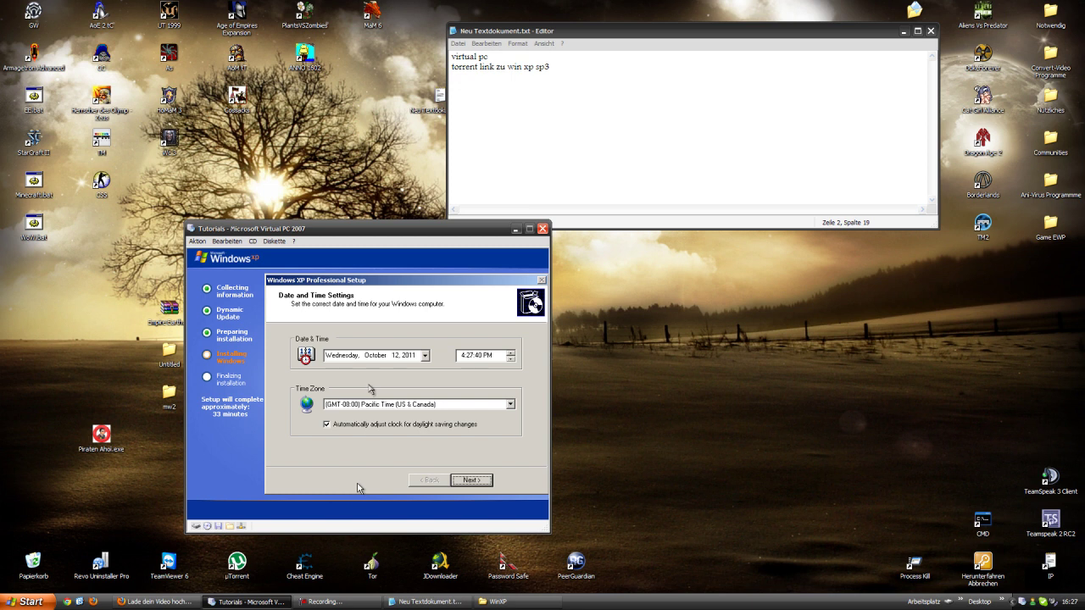
- Check the date, then select the GMT+01:00 Amsterdam, Berlin, Bern, Rome, Stockholm, Vienna time zone
click(349, 600)
click(425, 356)
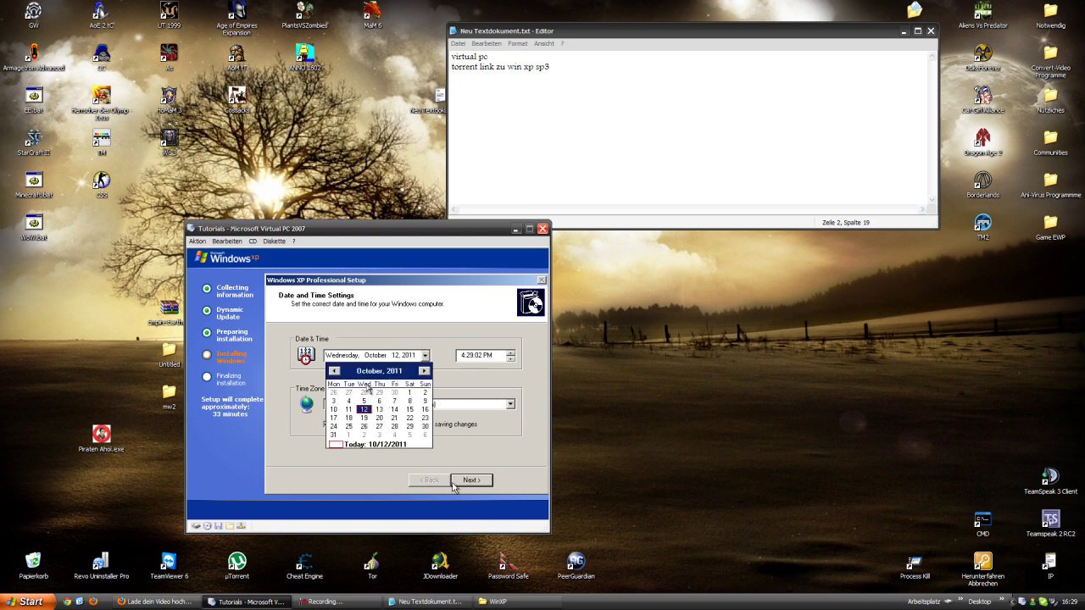
click(426, 356)
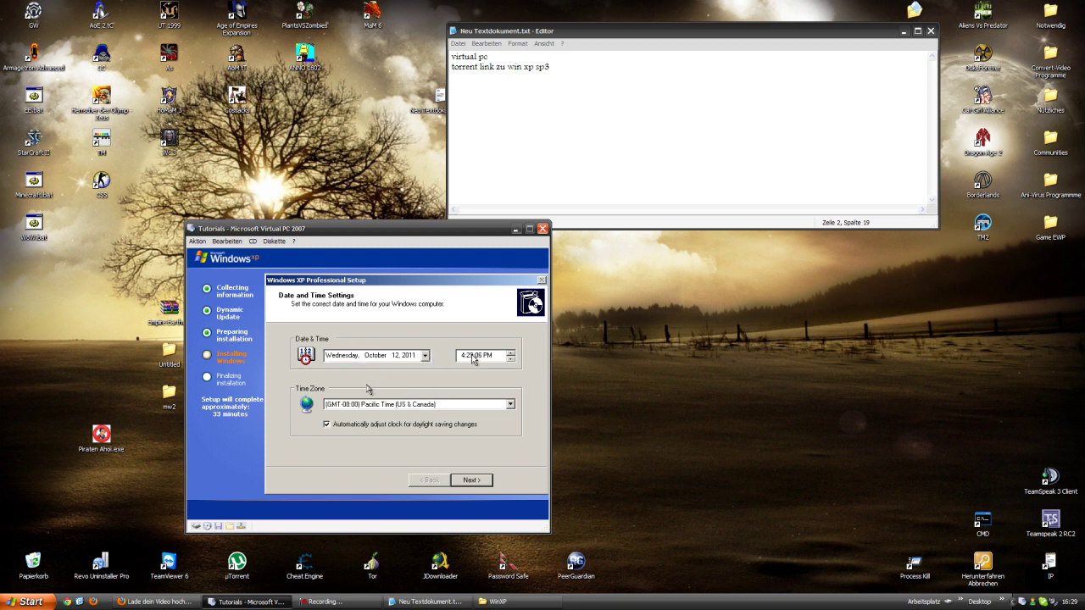
click(379, 405)
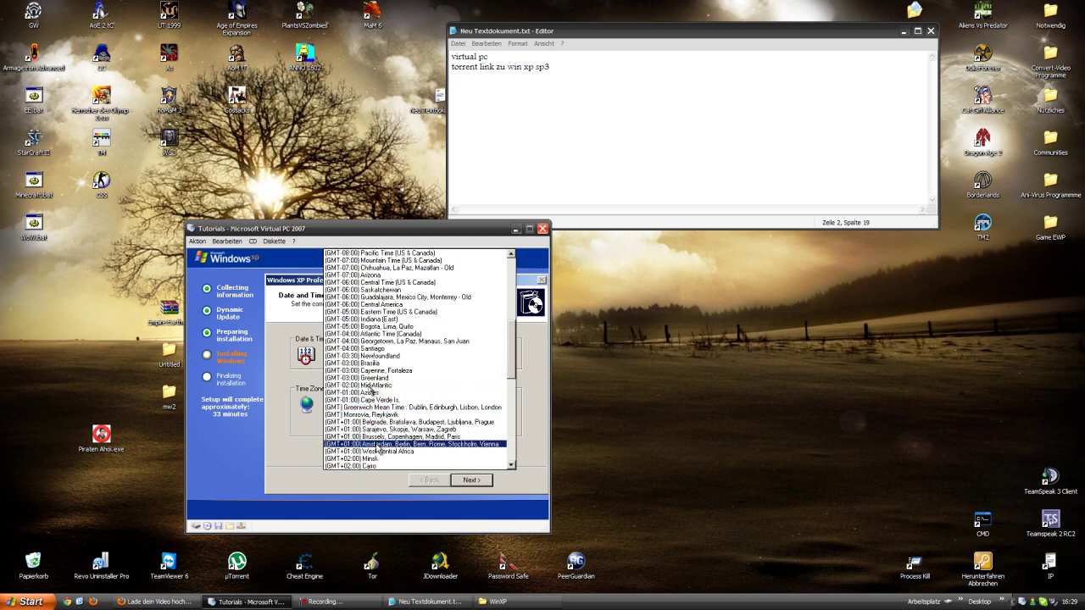
click(378, 444)
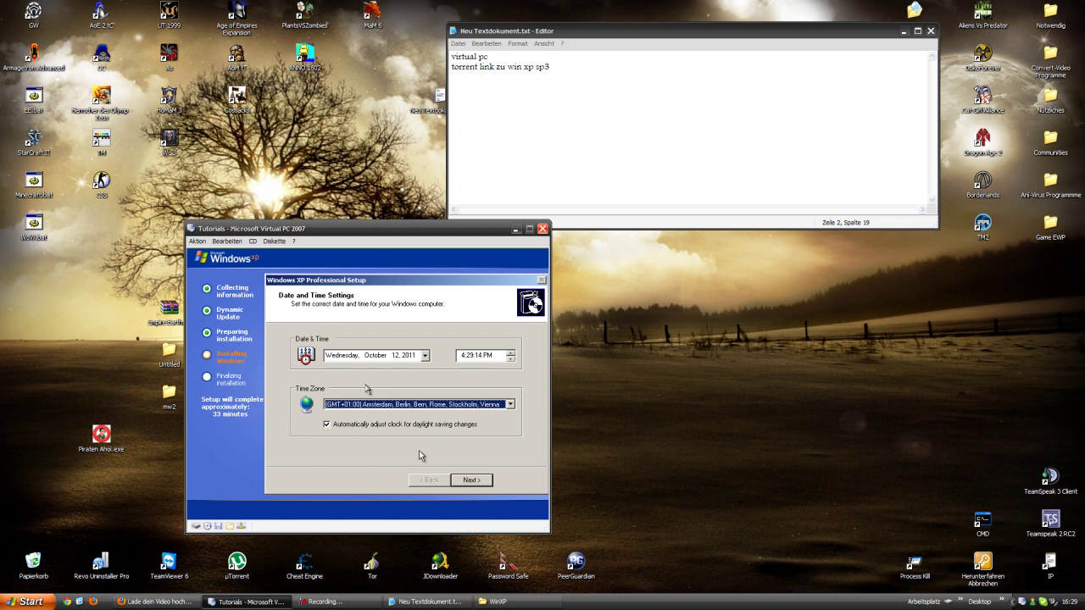
click(464, 479)
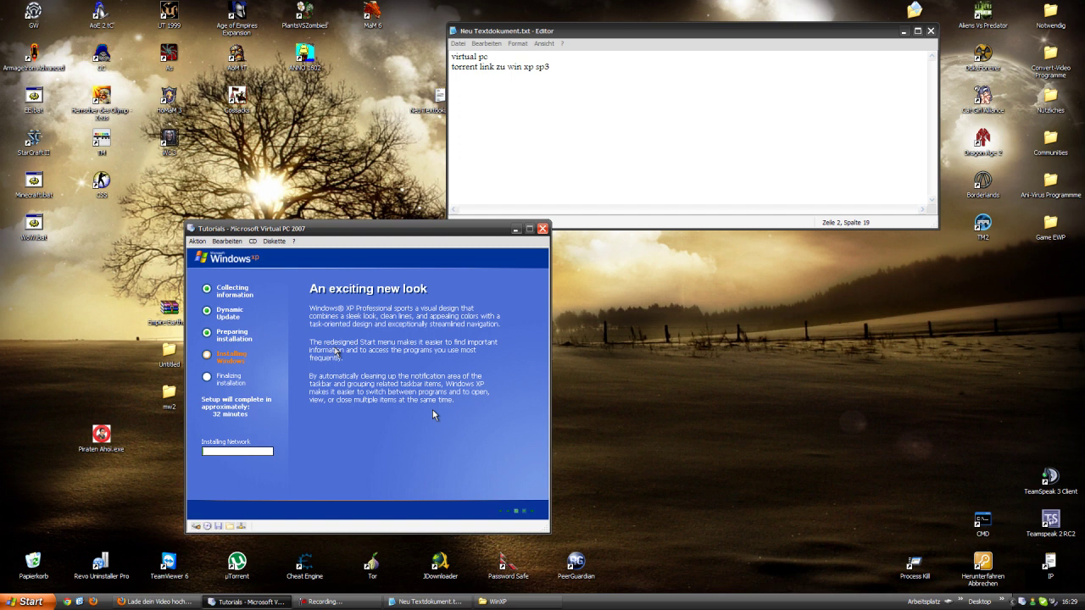
- Pause the screen recording while Setup installs the network components
click(355, 600)
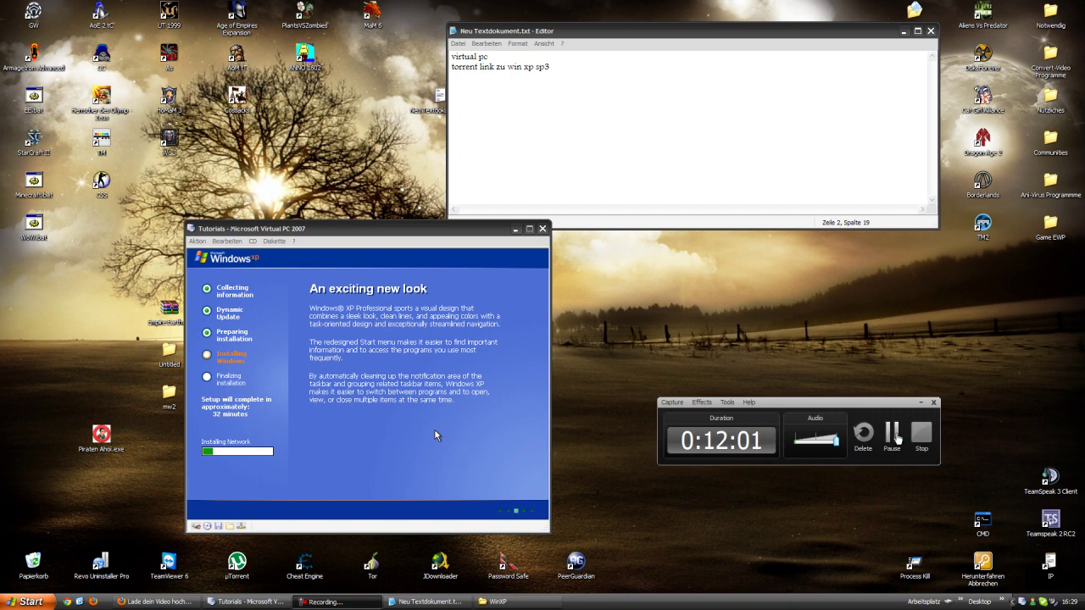
click(891, 433)
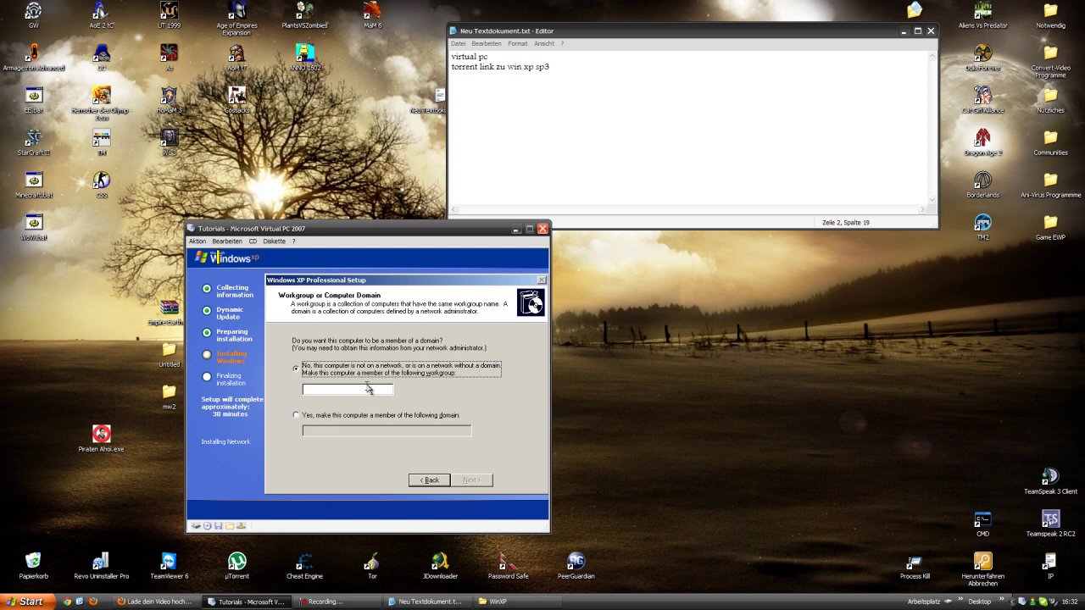
- Choose 'No, this computer is not on a network', enter workgroup 123, and continue
click(368, 388)
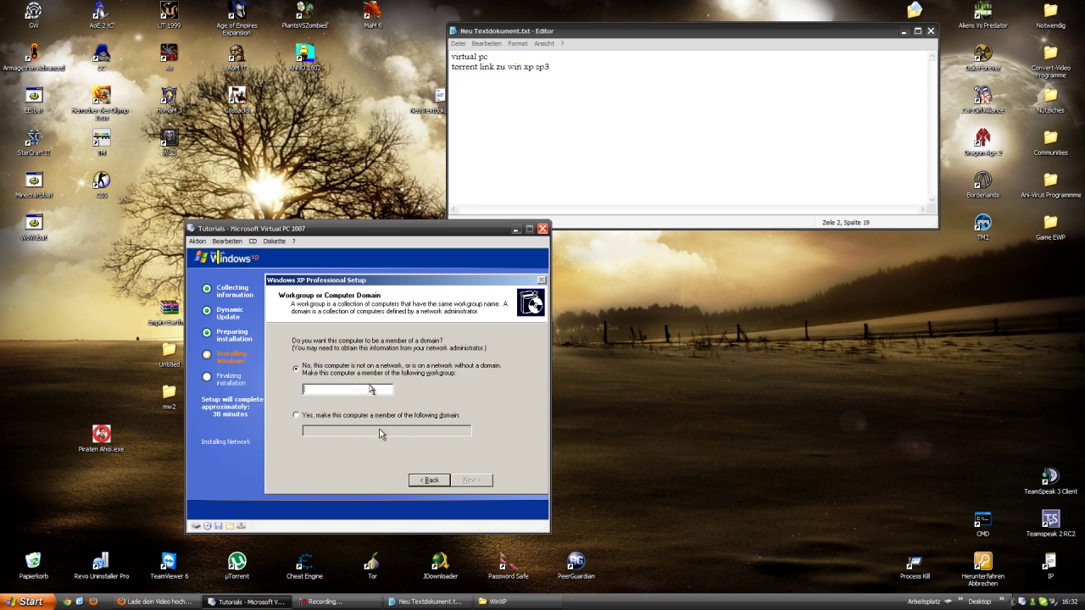
click(385, 417)
click(373, 368)
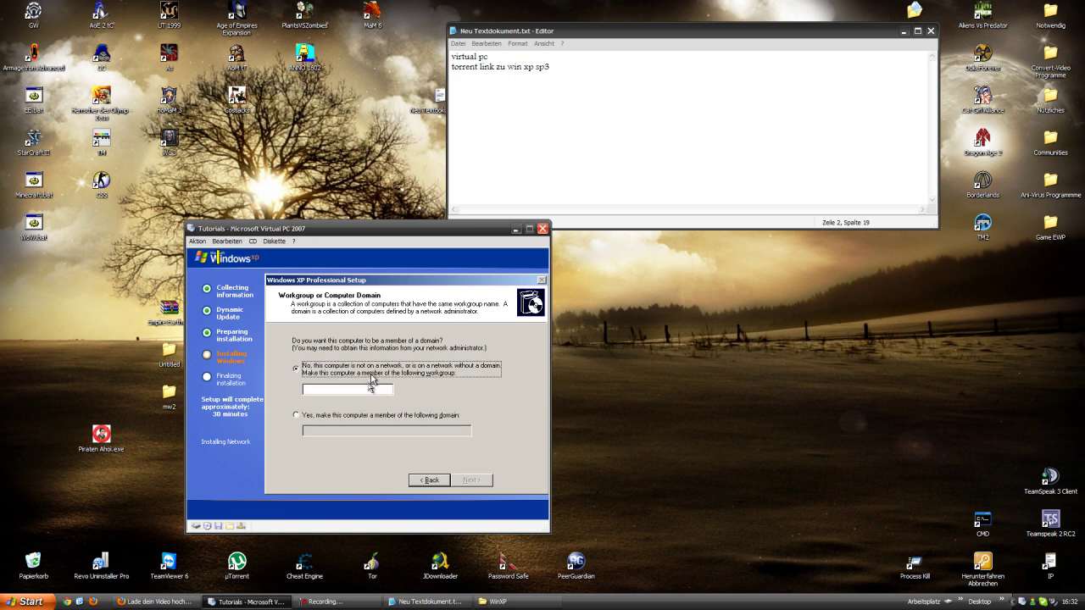
click(371, 390)
text(123)
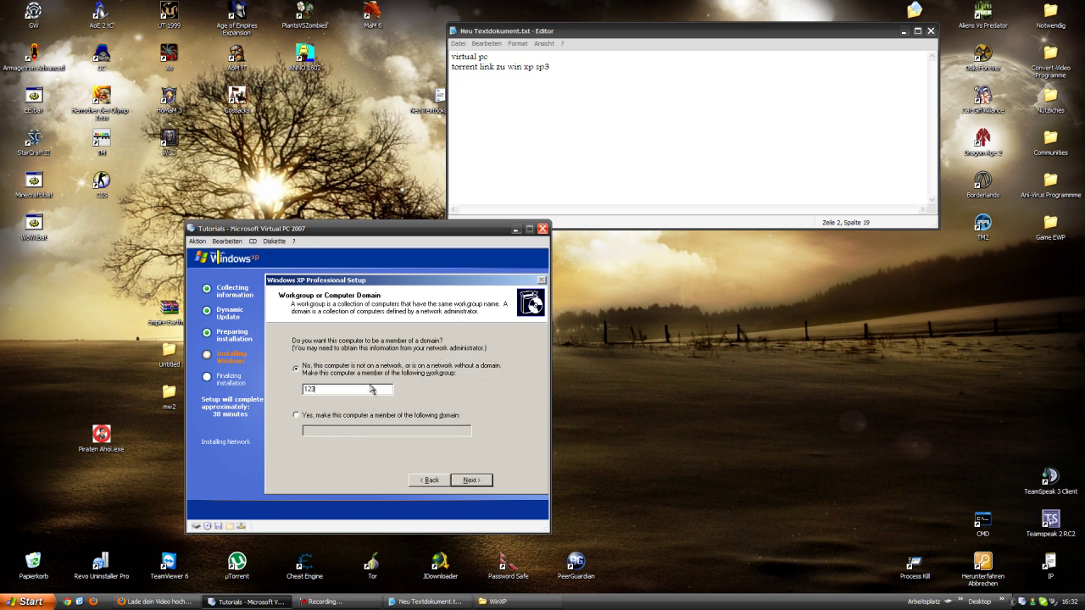
click(488, 480)
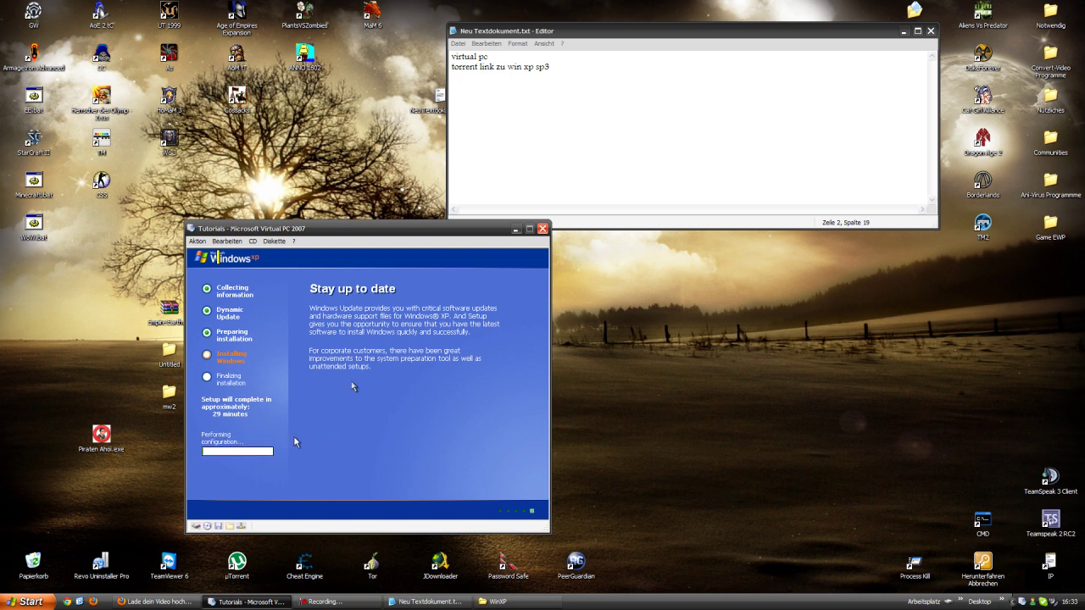
- Bring up the screen recorder from the taskbar to pause while XP setup installs
click(365, 601)
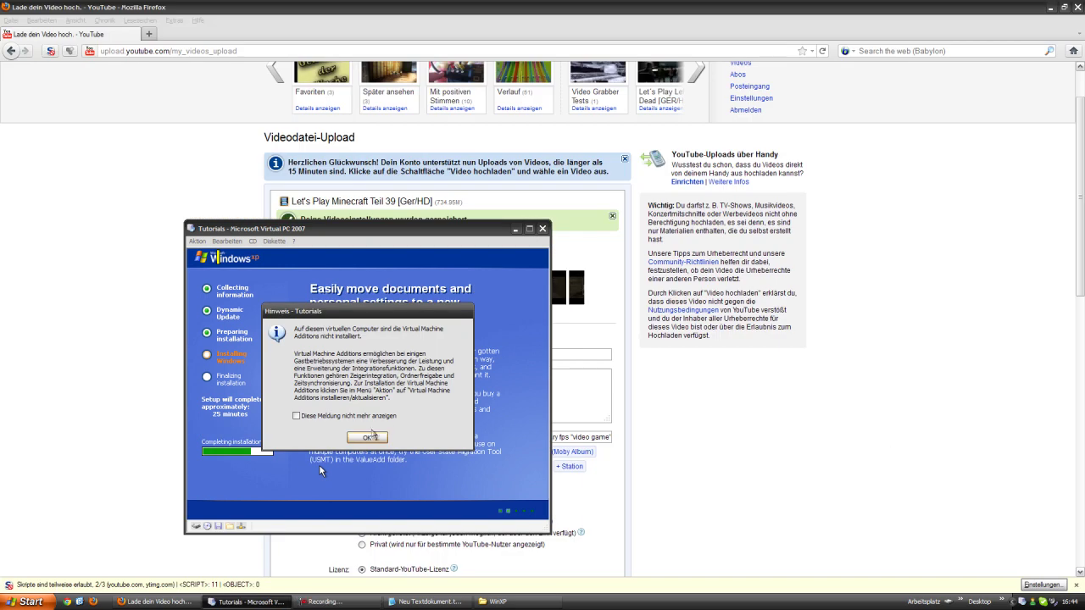
- Move the missing-Additions notice aside, tick 'Diese Meldung nicht mehr anzeigen' and dismiss it
drag(308, 311, 294, 272)
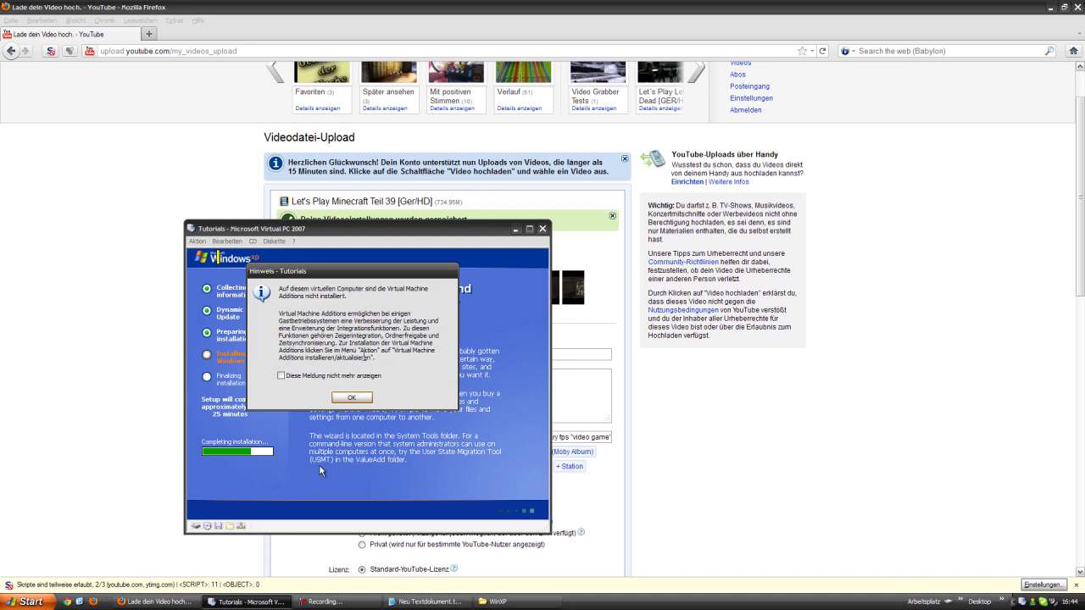
click(326, 378)
click(352, 398)
- Start Virtual Machine Additions installation from the Aktion menu and confirm with Fortsetzen
click(197, 241)
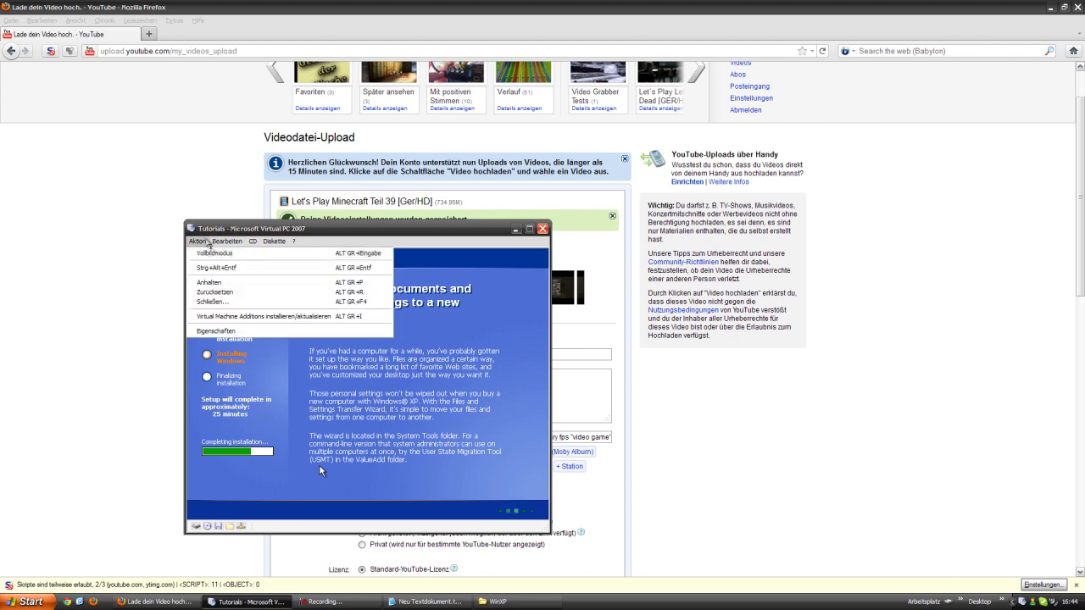
click(230, 316)
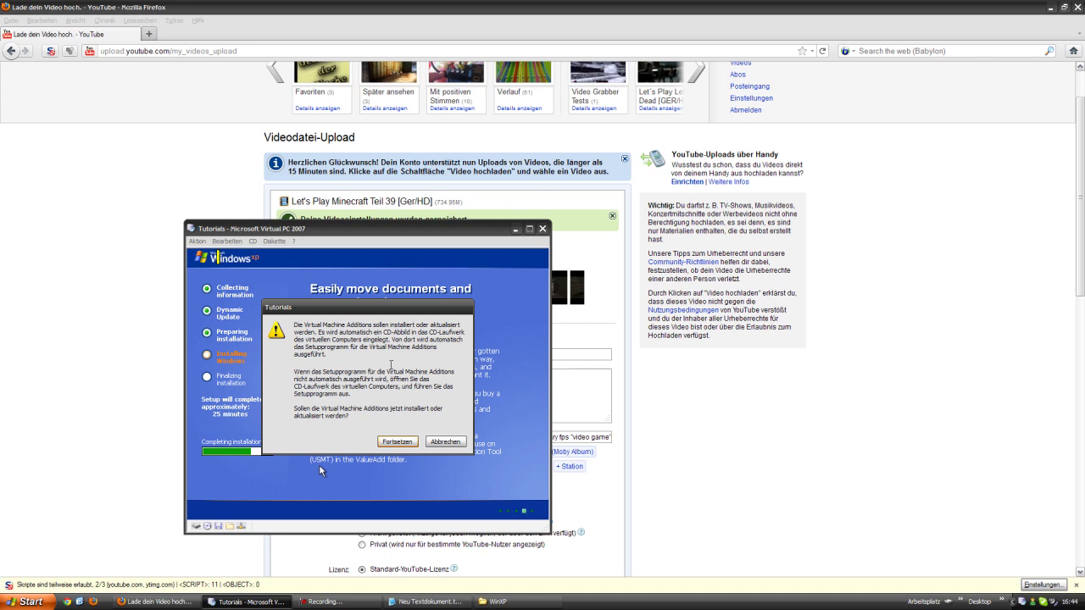
click(1051, 10)
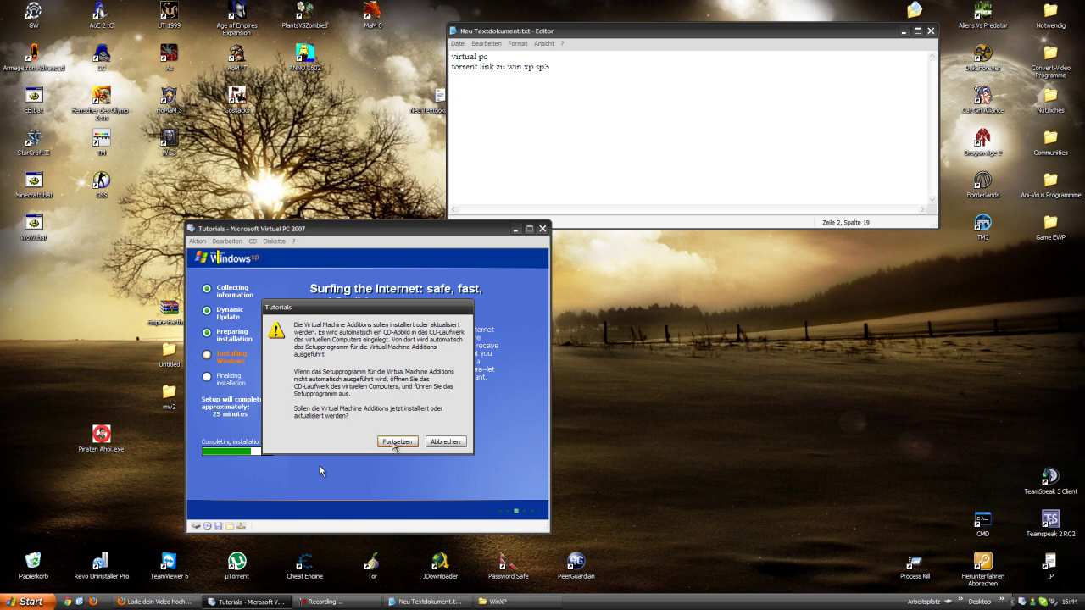
click(395, 441)
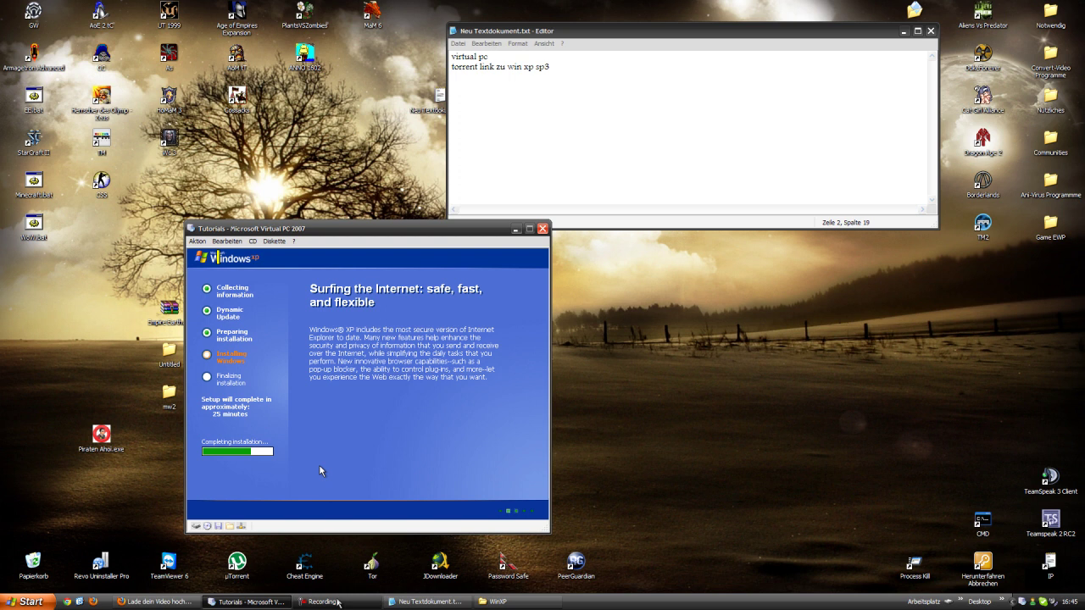
- Pause the recorder, reposition the VM window, and advance past XP's Welcome screen
click(333, 603)
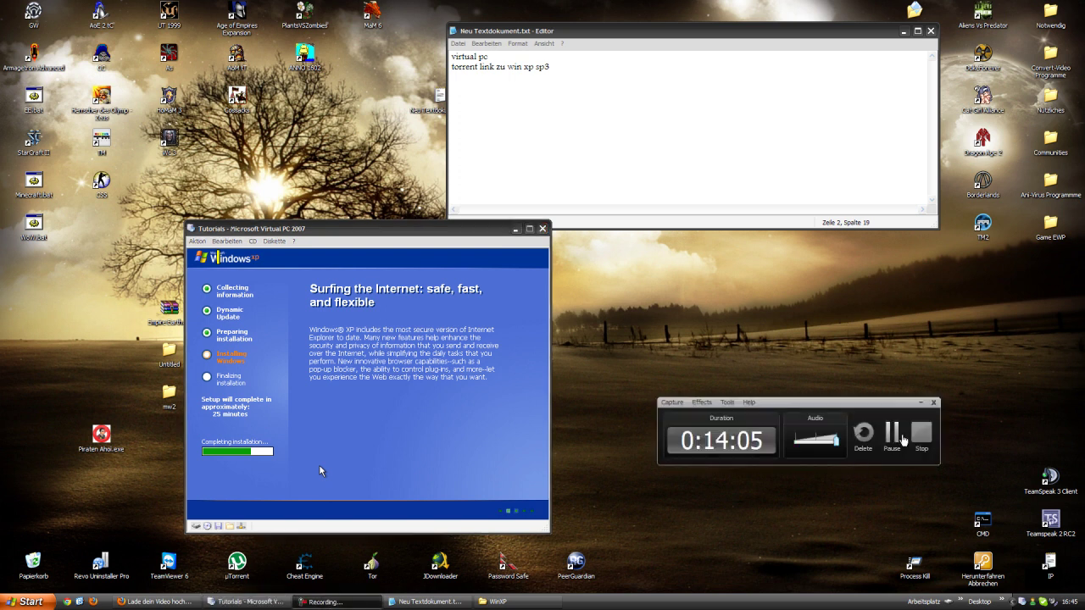
click(902, 437)
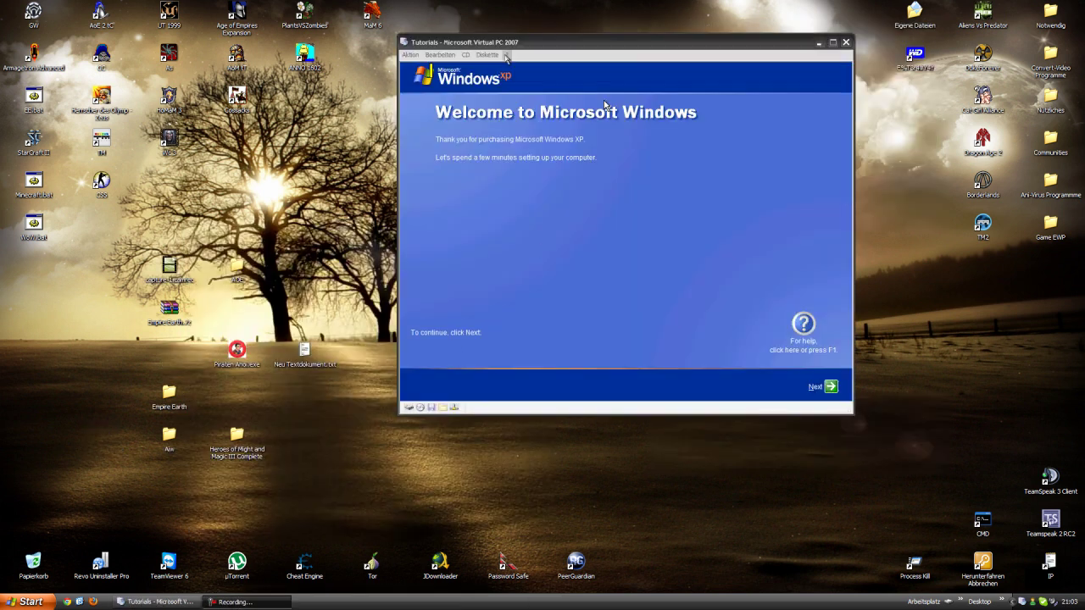
drag(513, 42, 388, 138)
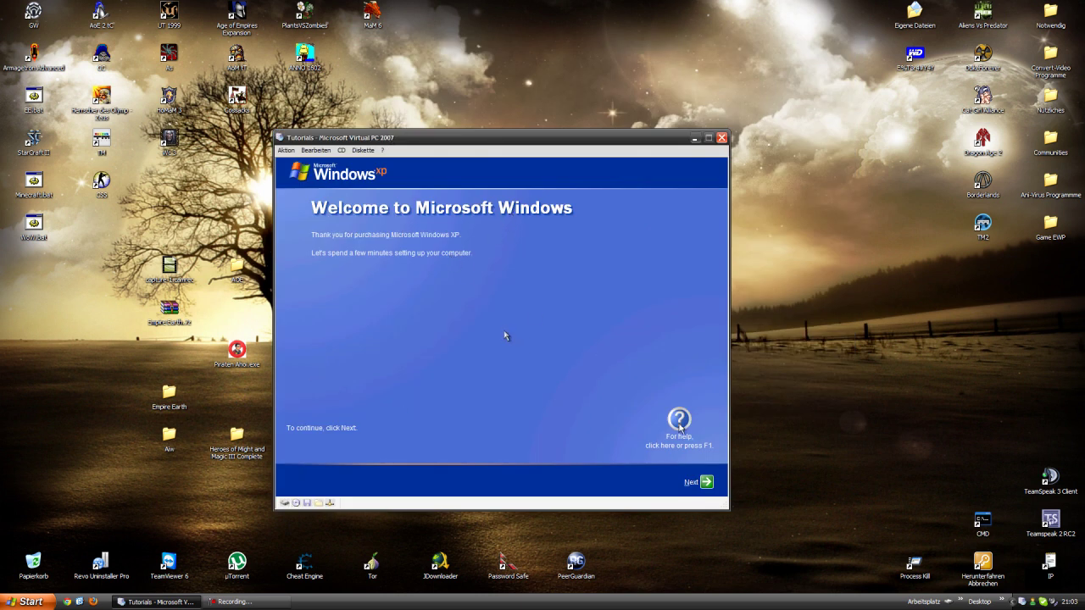
click(706, 482)
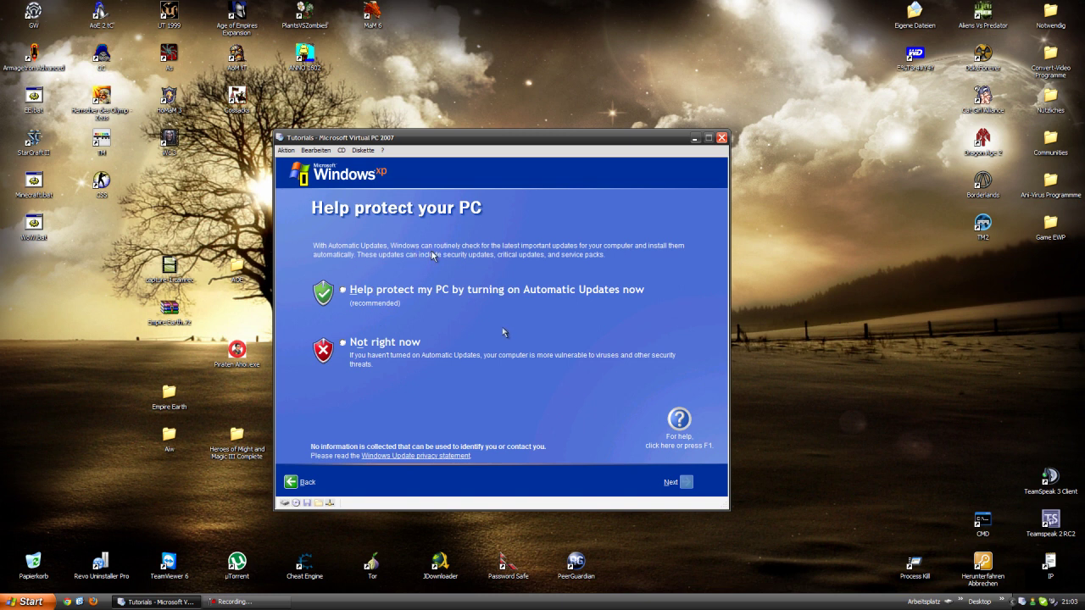
- Choose 'Not right now' for Automatic Updates and continue to the next page
click(379, 343)
key(Return)
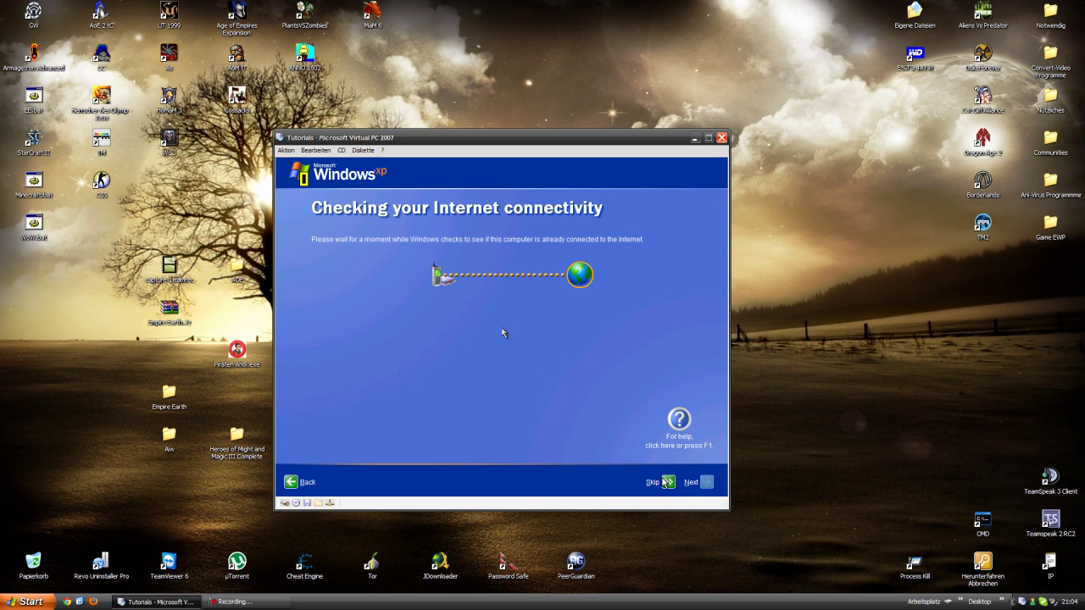
- Skip the connectivity check, decline Microsoft registration, and enter the user's account name
click(659, 479)
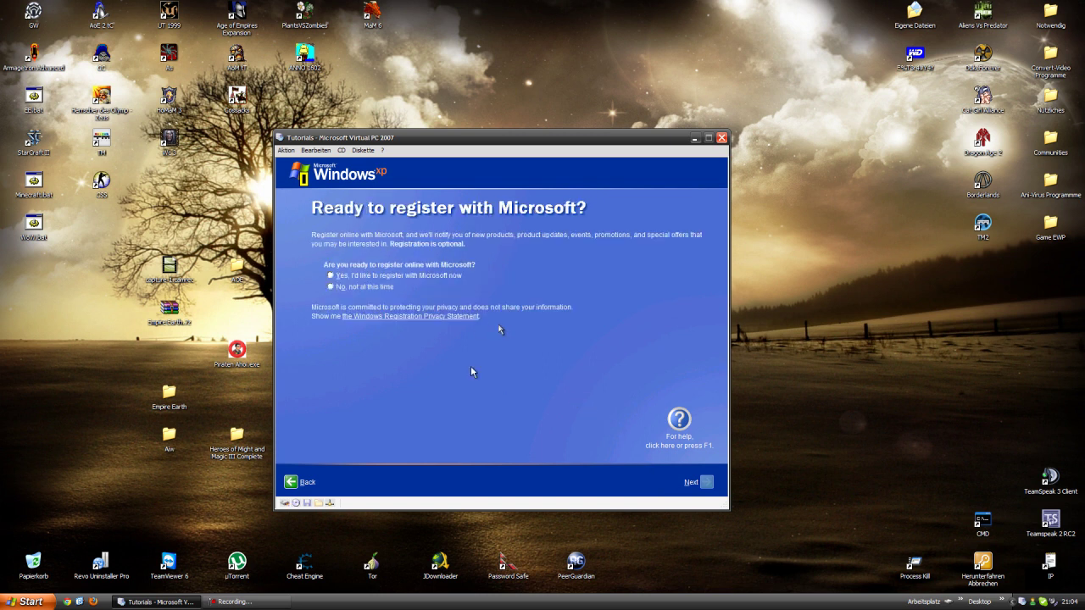
click(383, 288)
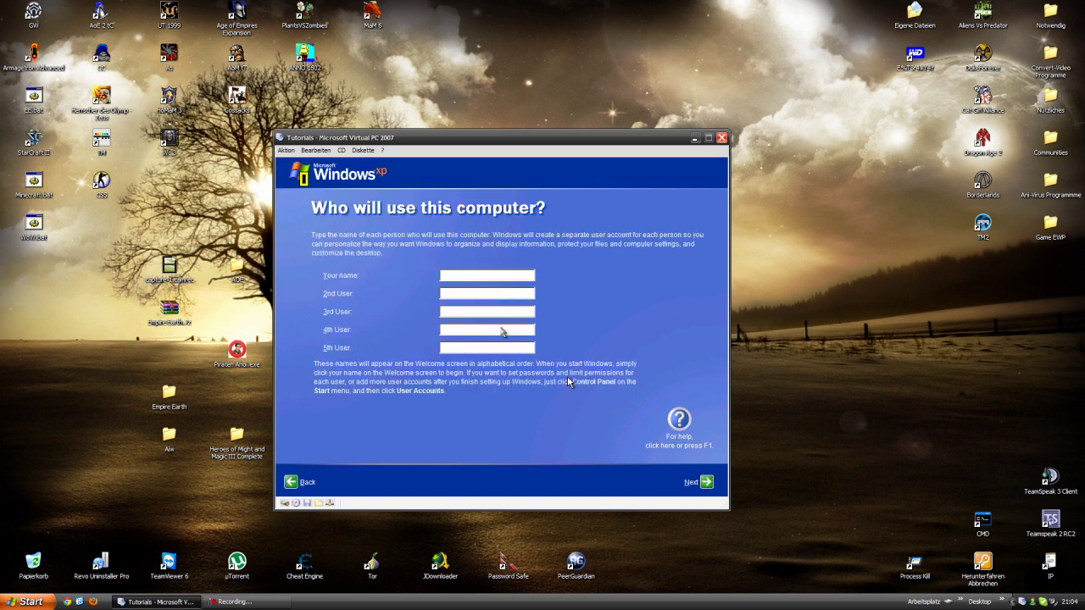
text(B0untyLP)
key(Return)
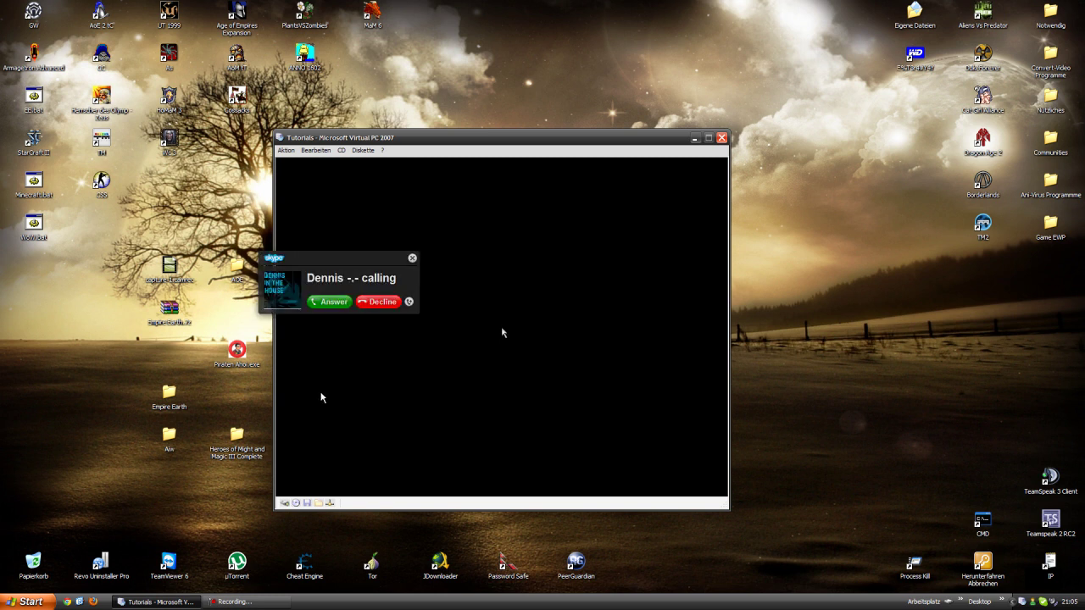
- Open the screen recorder's controls to pause recording after finishing setup
click(246, 602)
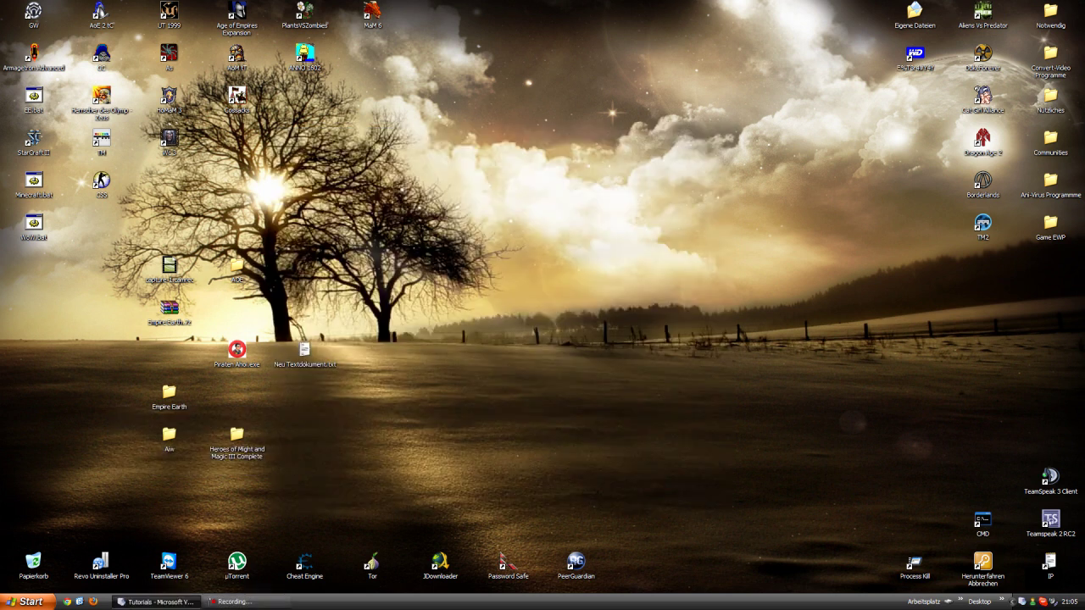
- Restore the minimized Tutorials VM window from the host taskbar
click(157, 602)
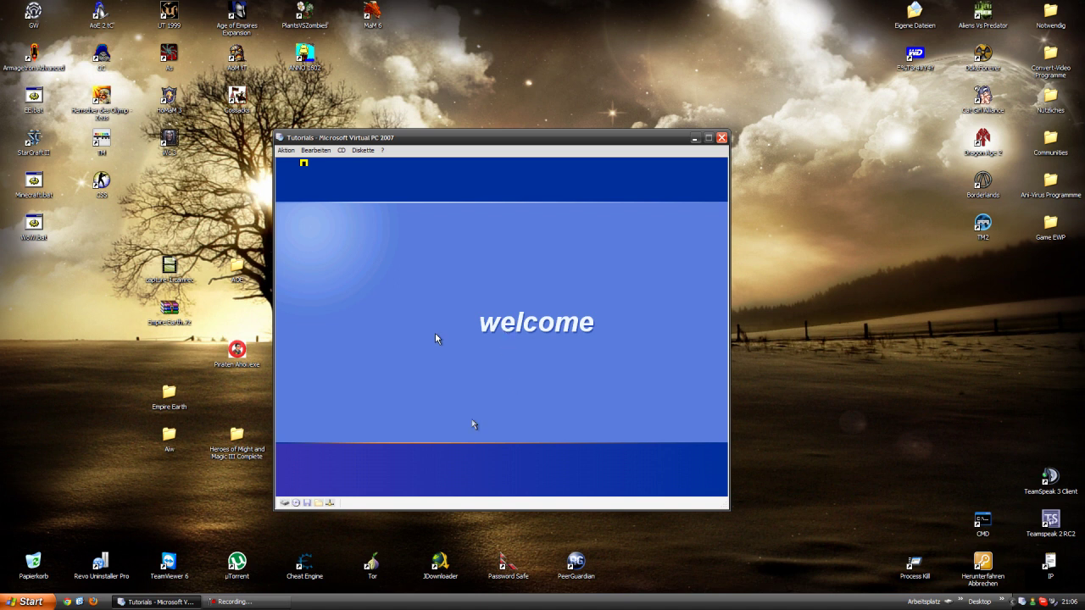
- Switch to the XP guest desktop, dismiss the risk balloon, and reopen the Start menu
key(alt+Tab)
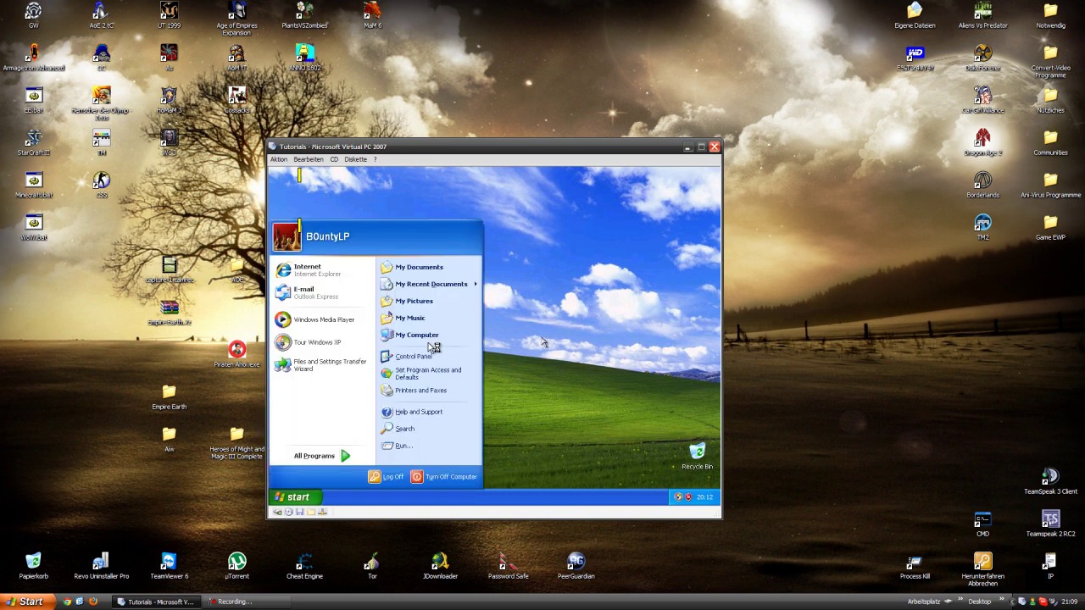
click(498, 341)
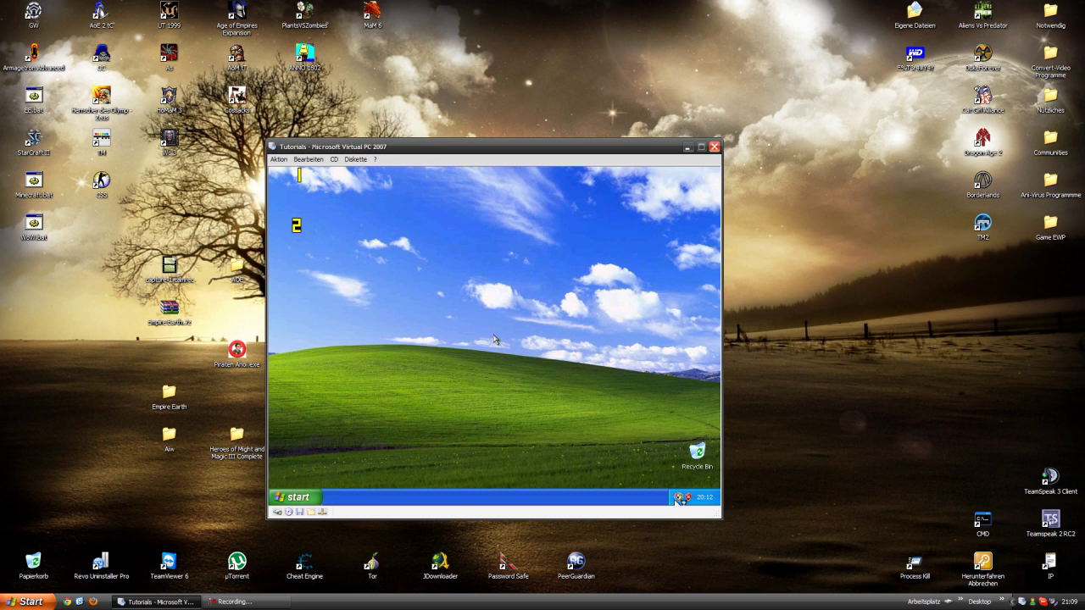
right_click(675, 500)
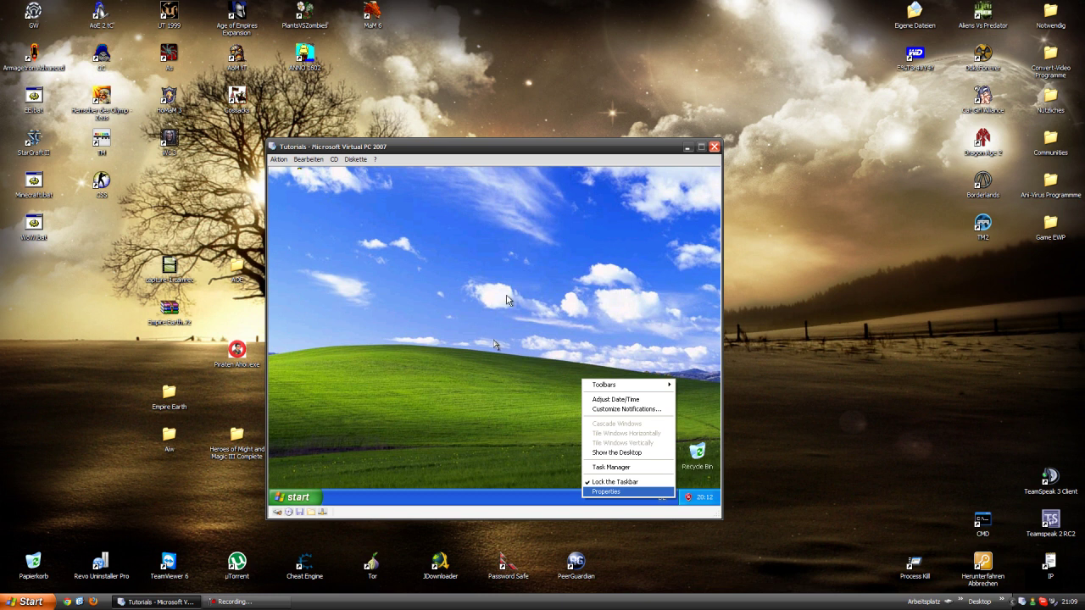
click(296, 498)
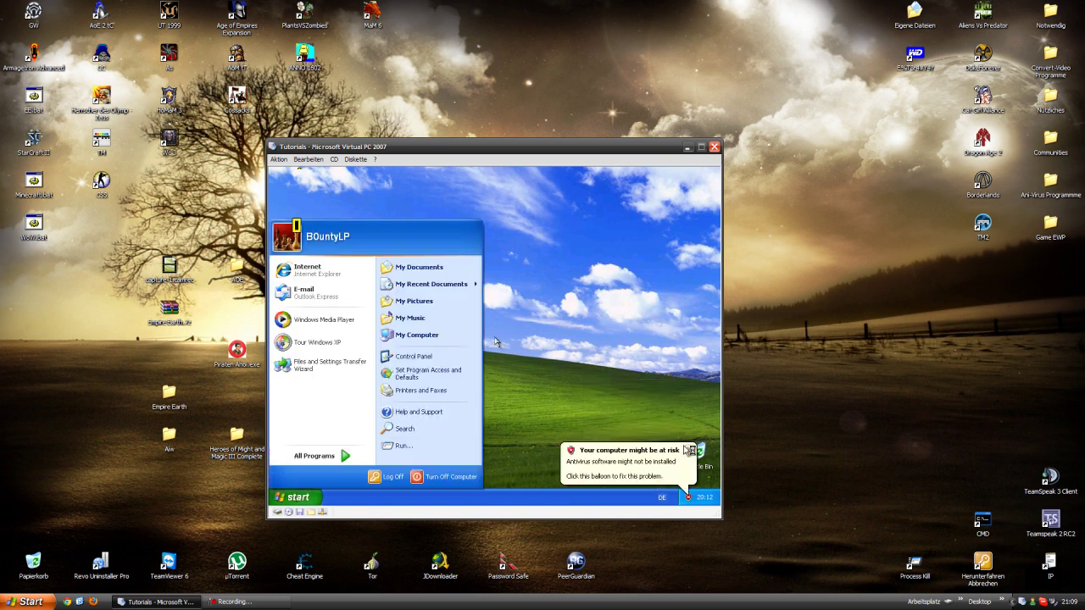
click(683, 448)
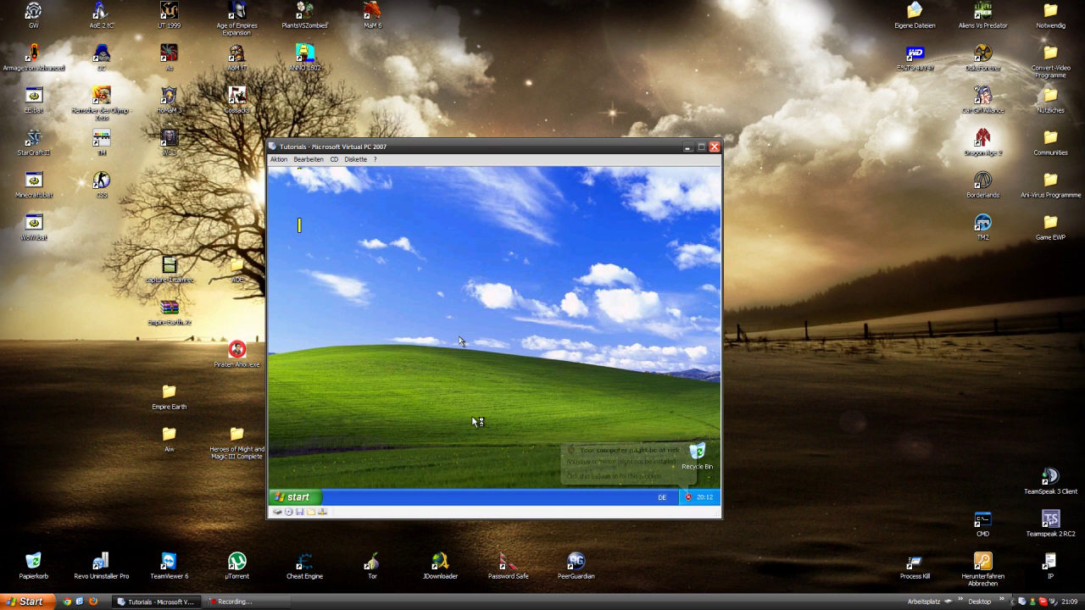
click(301, 498)
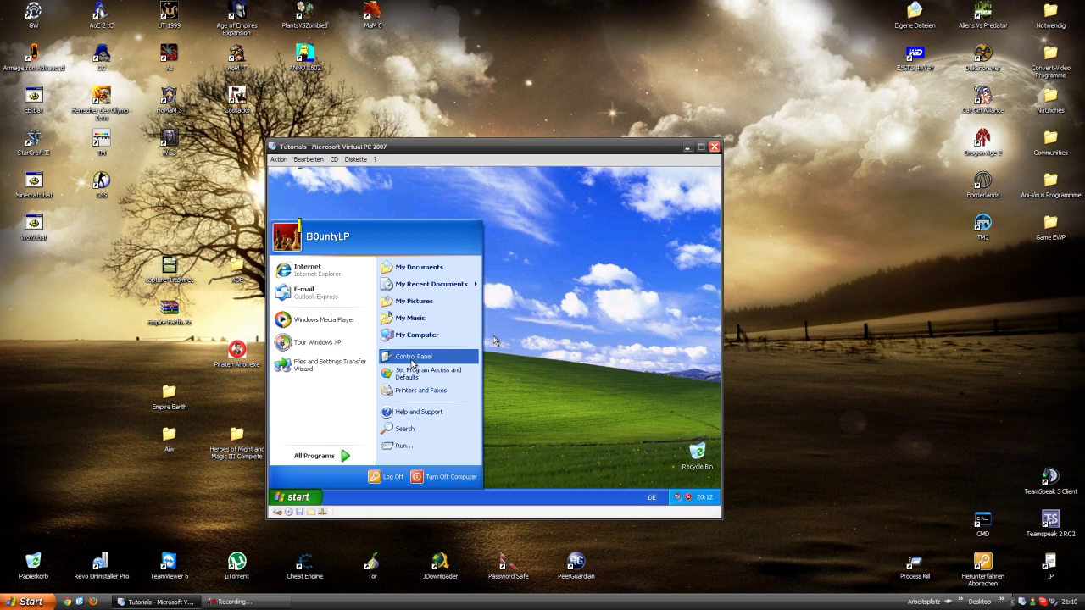
- Open Control Panel, dismiss the Automatic Updates reminder, and cancel the Windows XP Tour
click(413, 357)
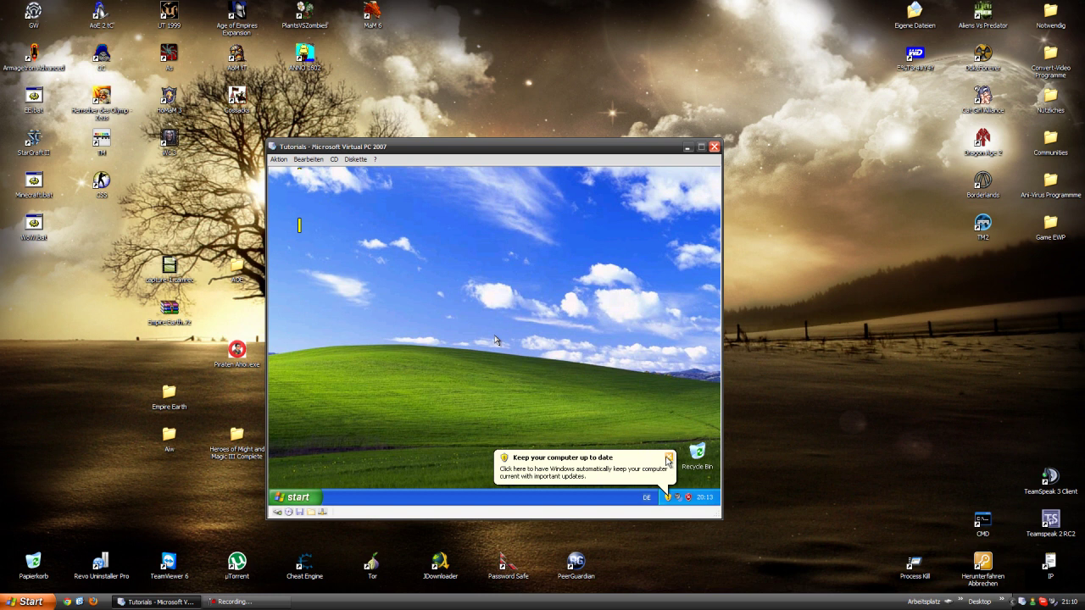
click(669, 462)
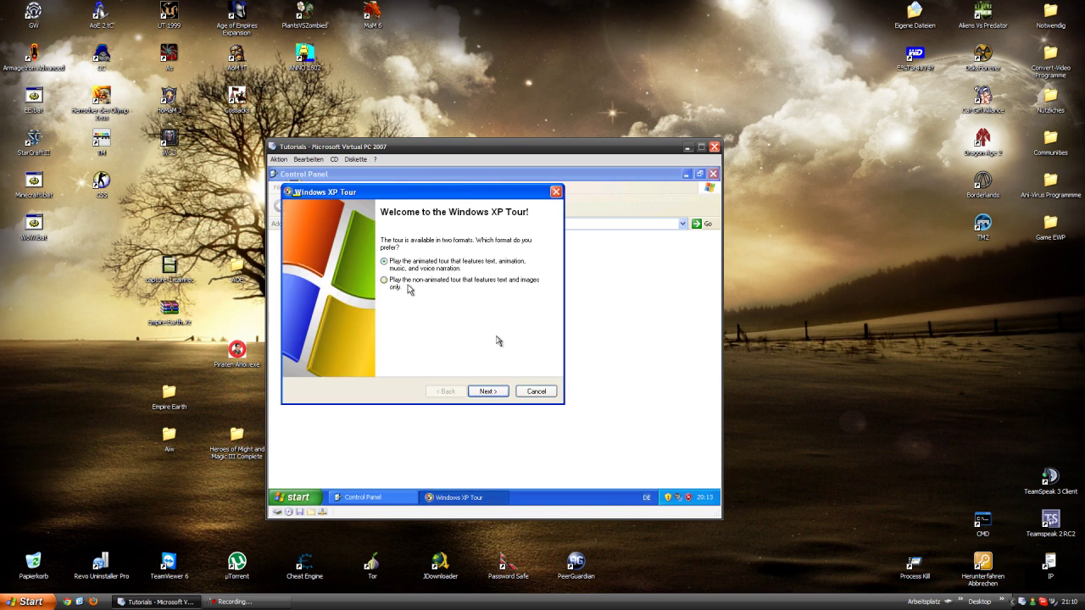
click(535, 391)
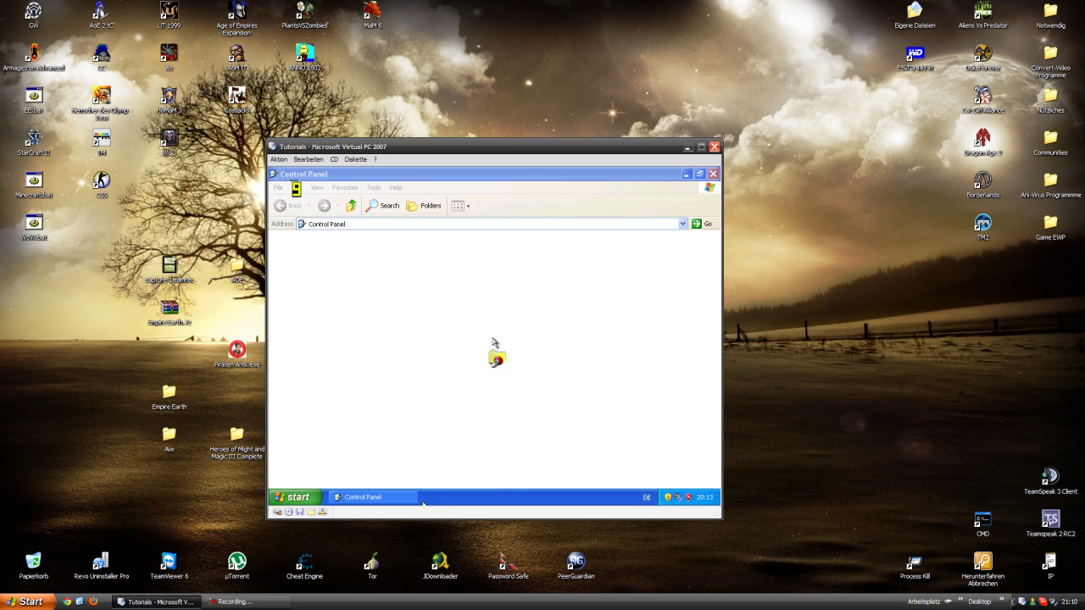
click(300, 498)
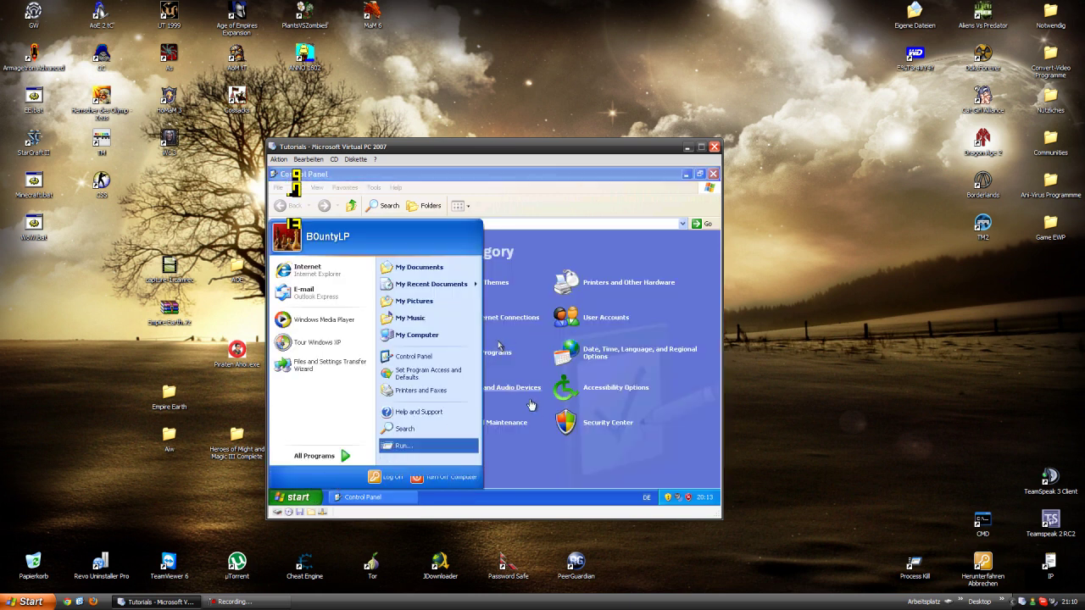
- Launch msconfig from Run and expand Security Center's Firewall details, confirming the firewall is ON
click(621, 453)
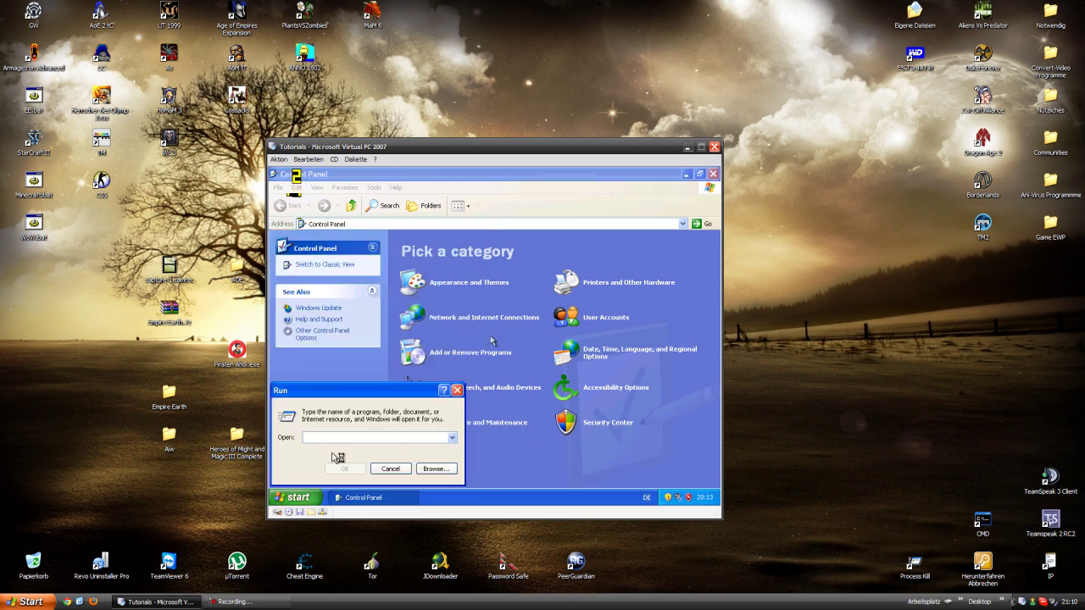
text(ms)
key(Return)
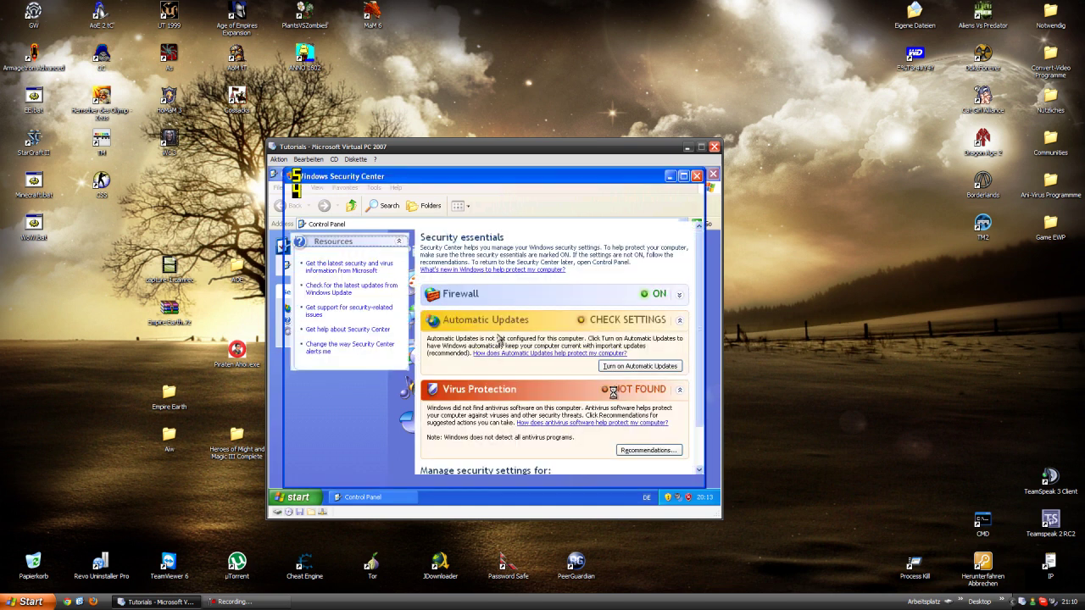
click(678, 296)
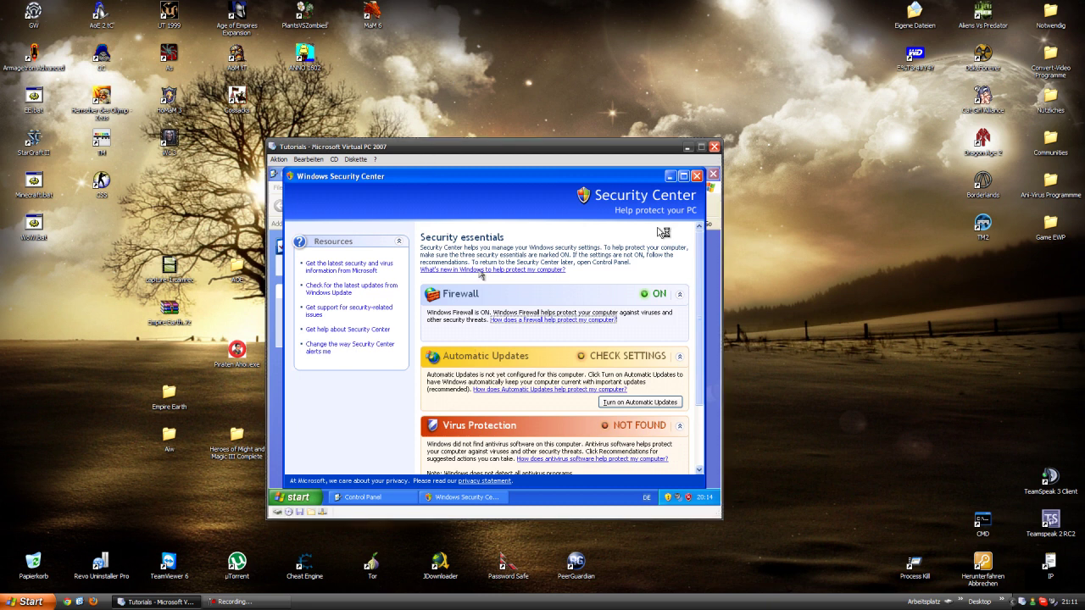
click(496, 341)
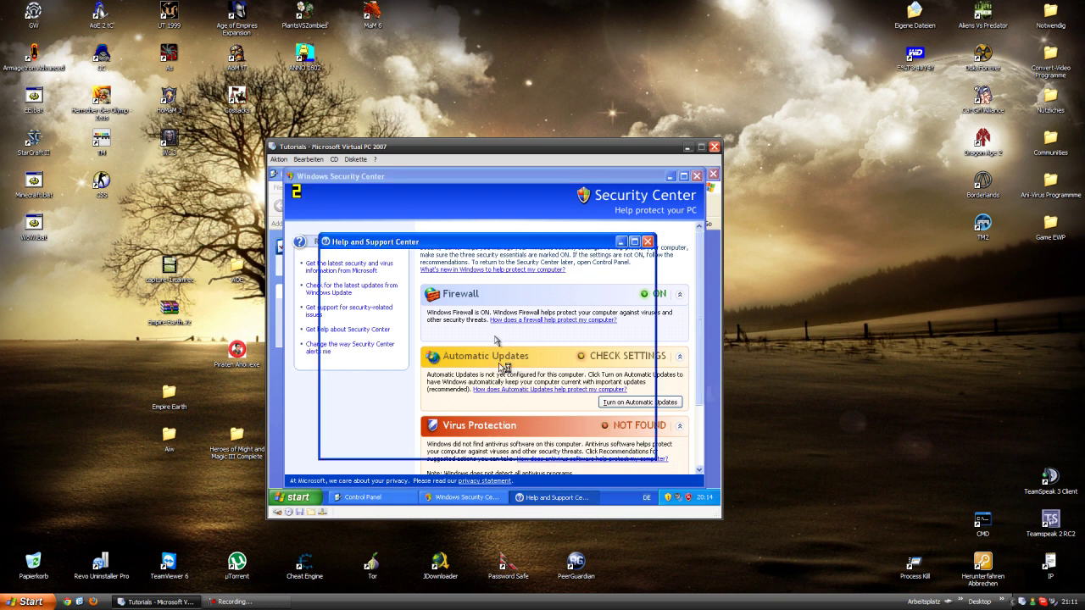
- Close Help and Support, switch off the virus protection risk alerts, then close Security Center
click(648, 241)
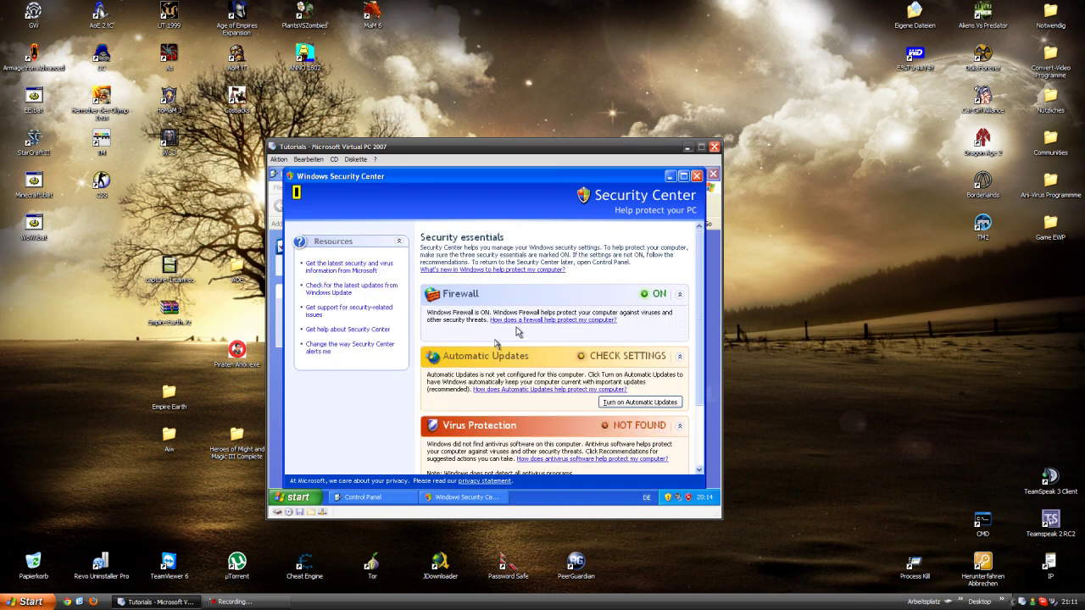
click(338, 348)
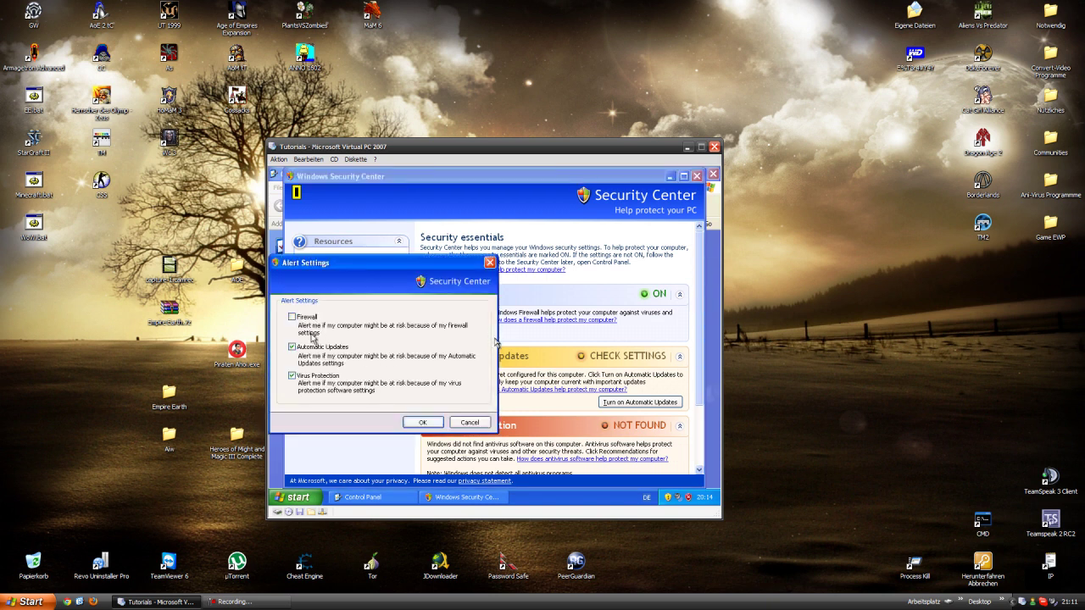
click(317, 376)
click(432, 427)
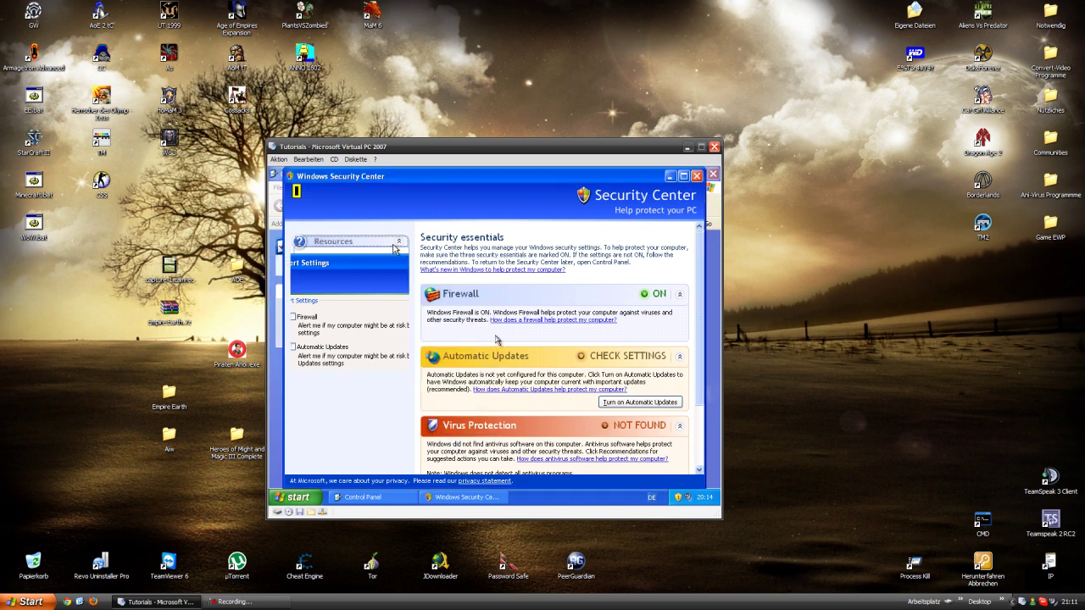
click(696, 176)
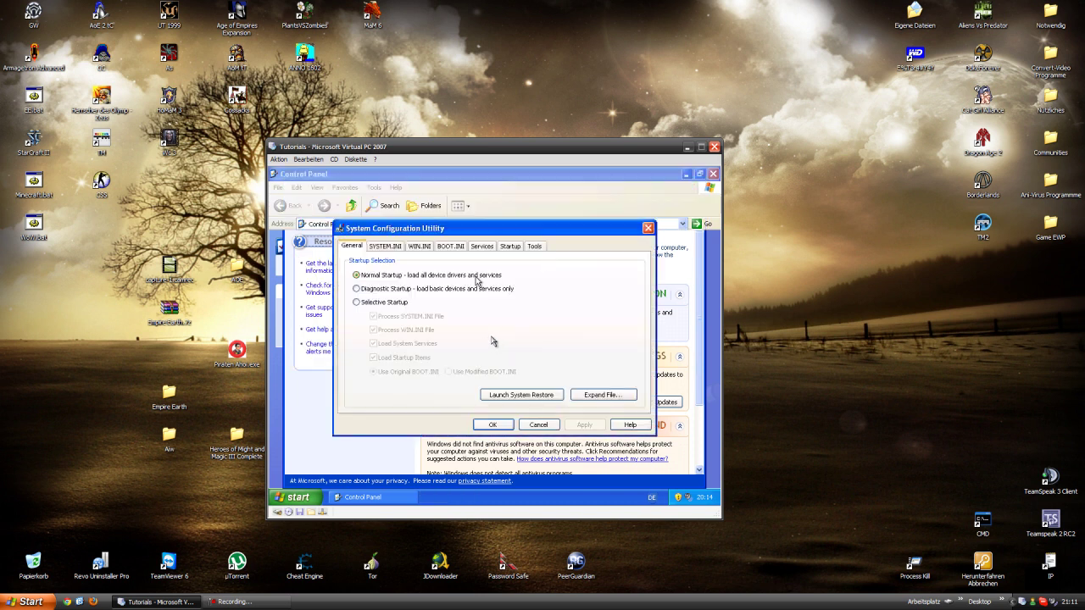
- Look through the SYSTEM.INI, Services and Startup tabs, ending on the Services list
click(385, 245)
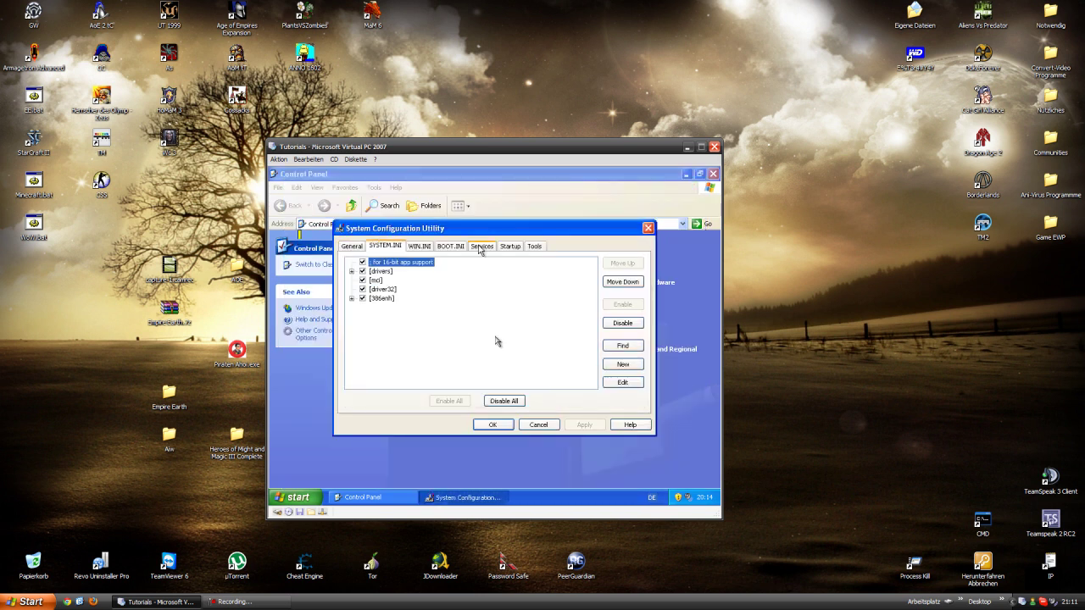
click(481, 246)
scroll(594, 332, down, 10)
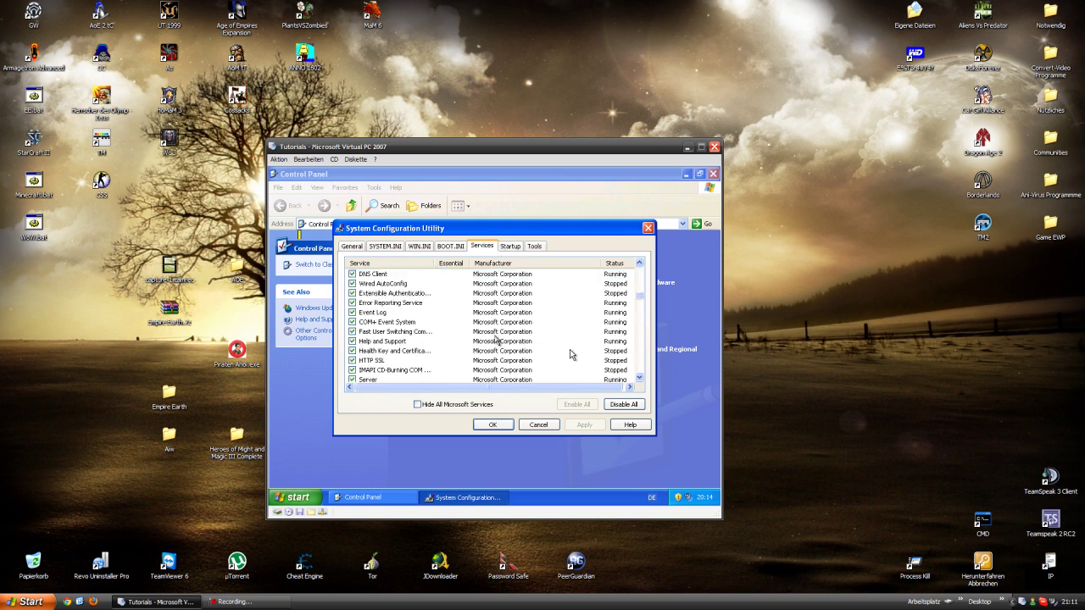
scroll(571, 353, up, 2)
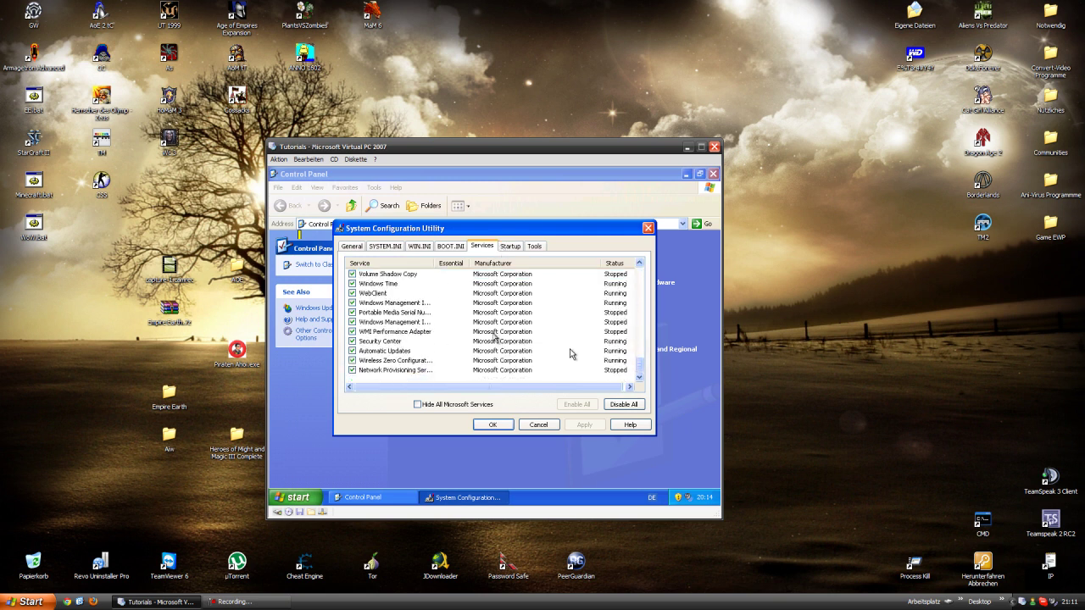
click(510, 246)
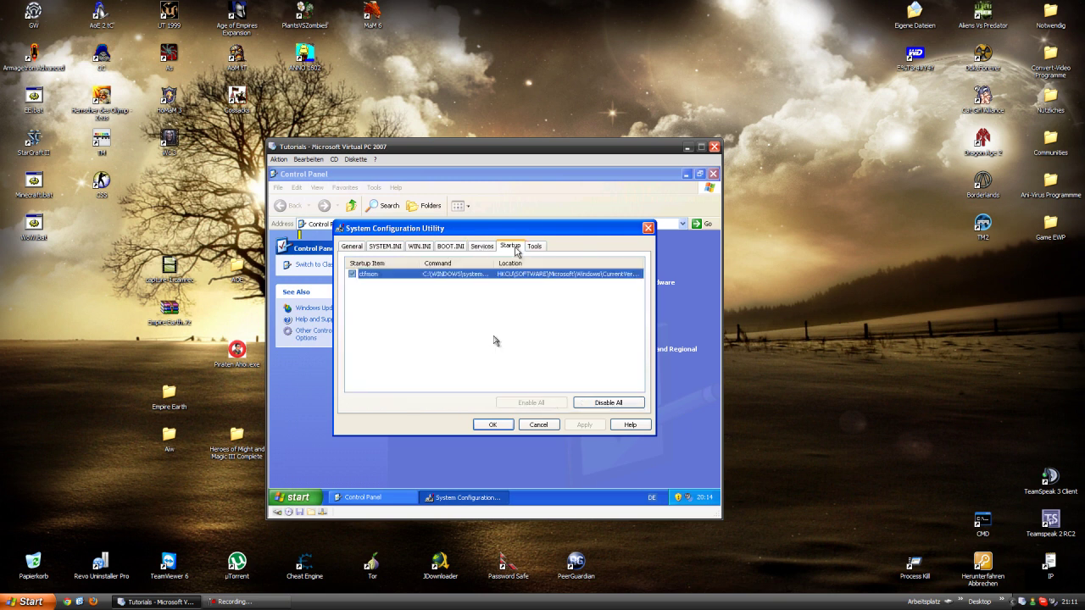
click(481, 246)
- Uncheck the Security Center service and apply the change in System Configuration
click(352, 370)
scroll(390, 371, up, 1)
scroll(386, 366, up, 1)
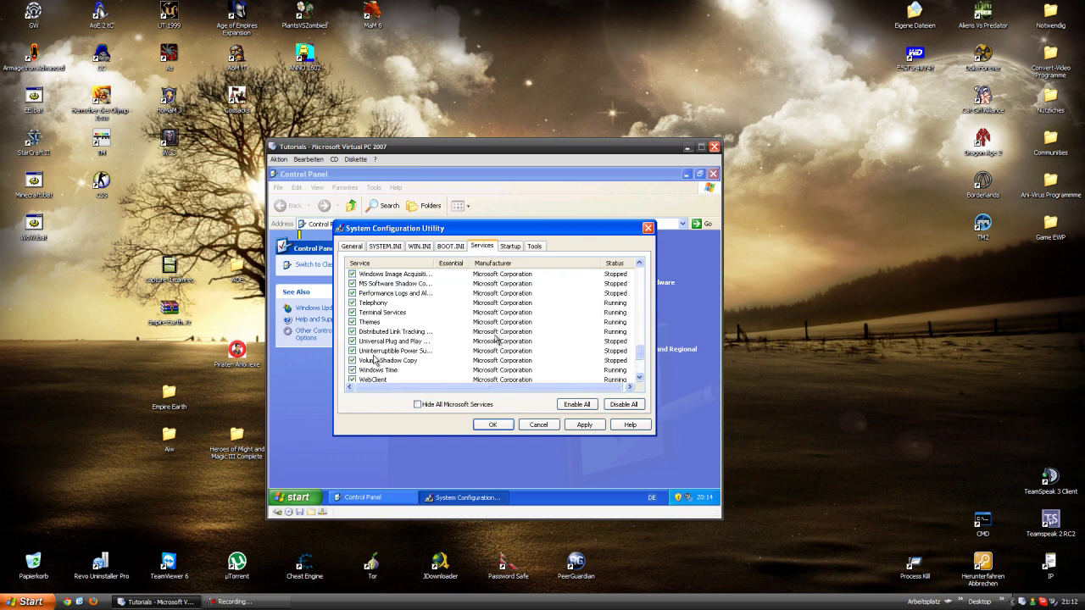
scroll(374, 360, up, 1)
scroll(370, 360, up, 1)
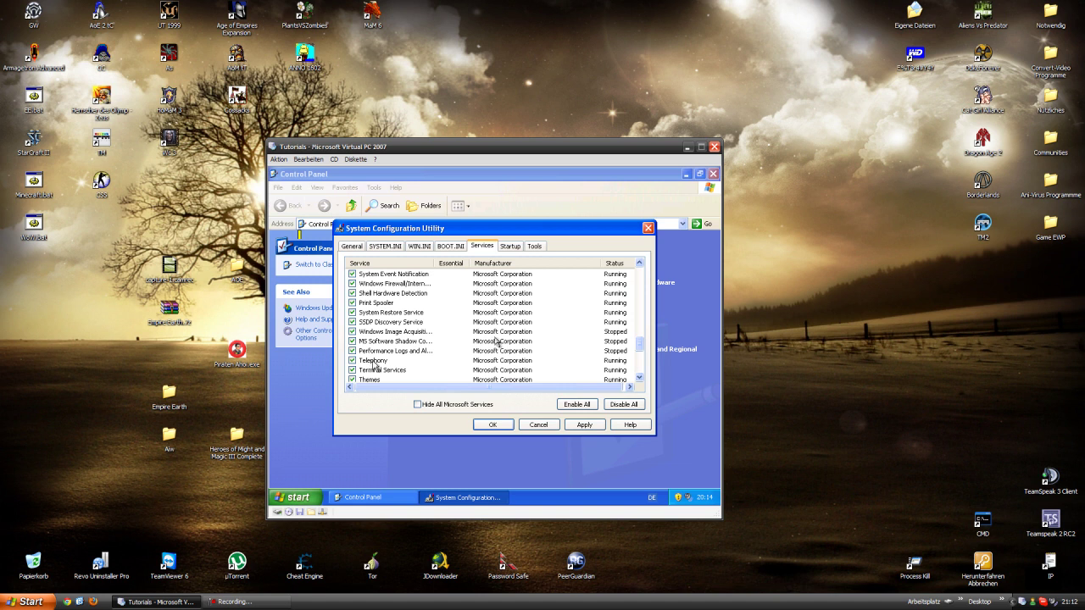
scroll(372, 342, up, 5)
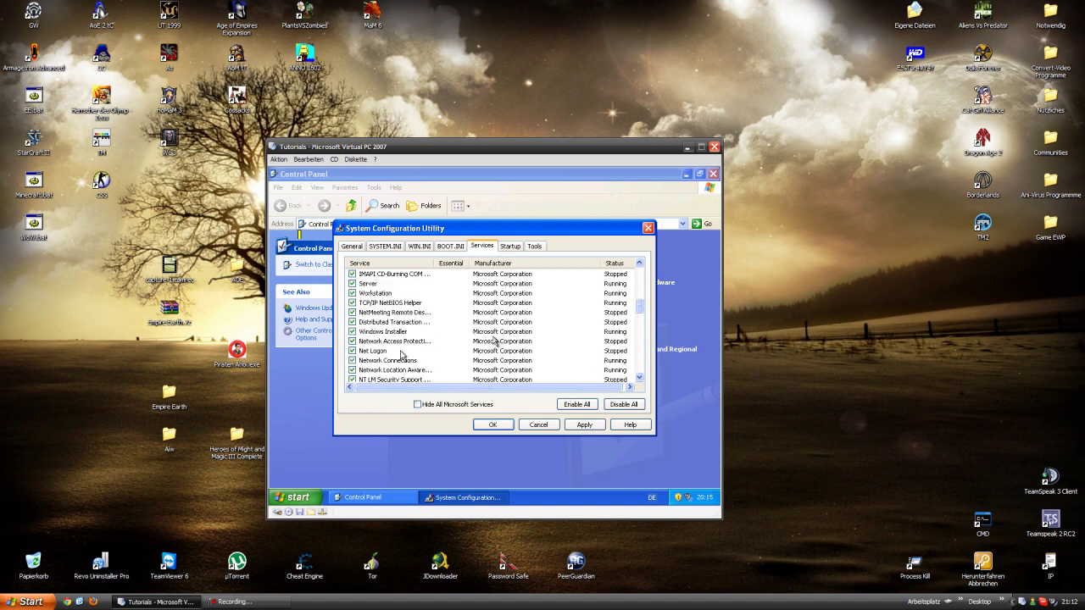
click(582, 425)
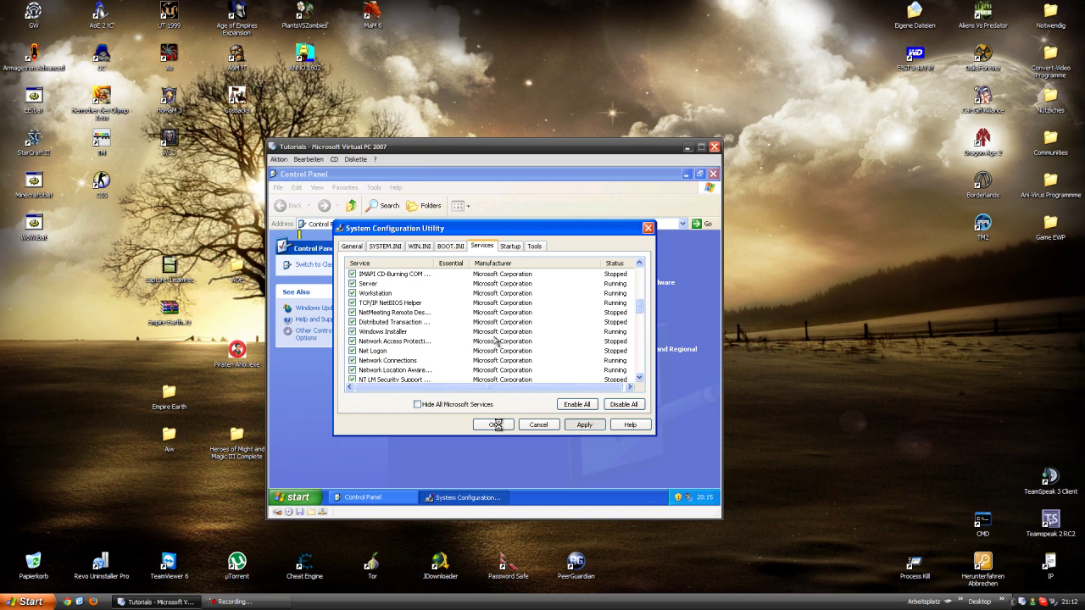
click(365, 496)
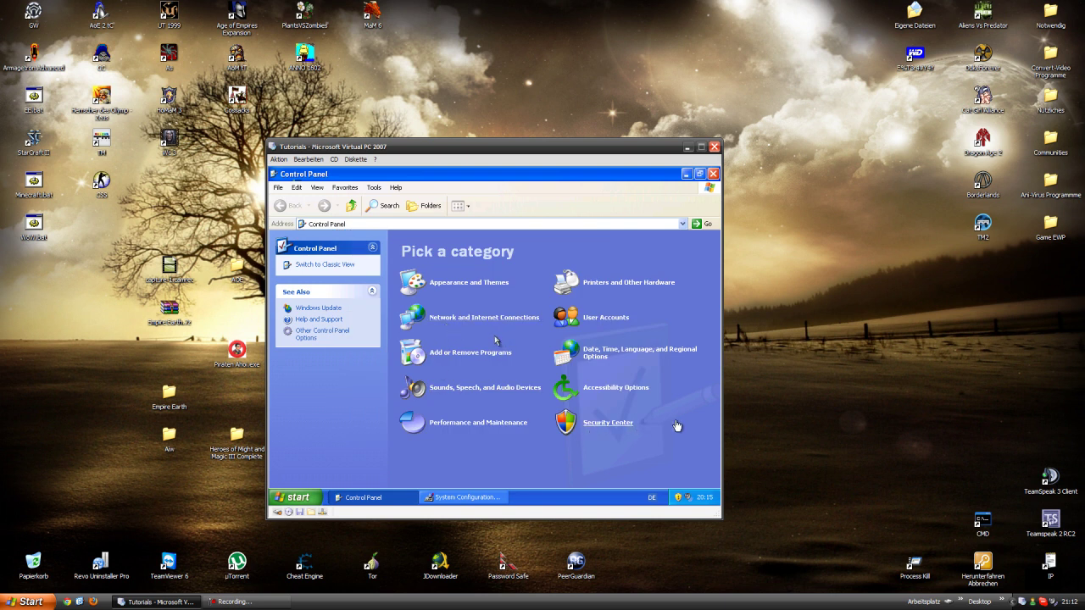
click(462, 497)
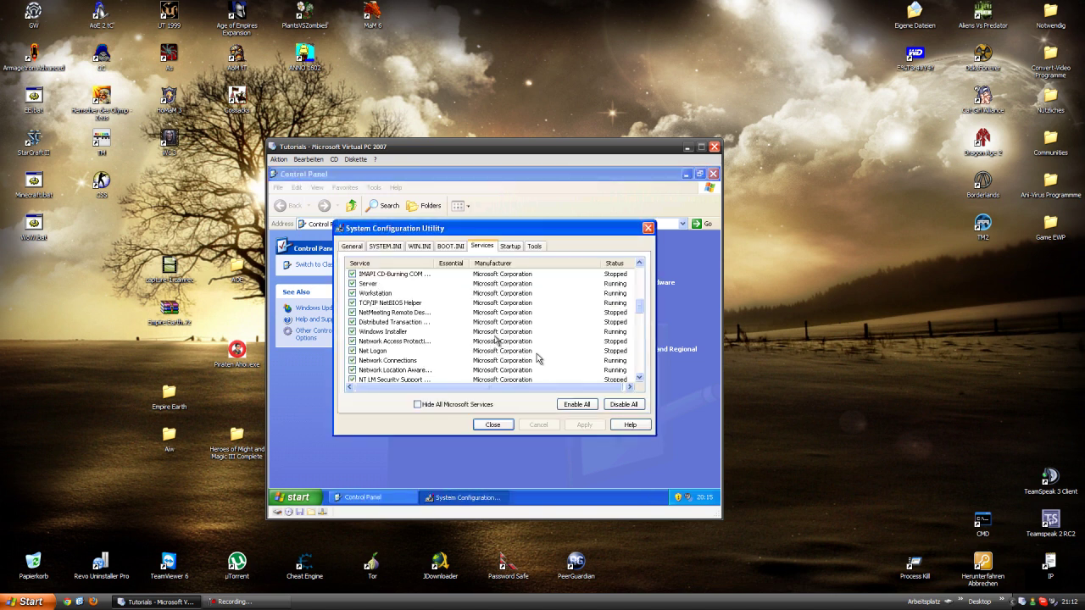
- Exit System Configuration without restarting, check the Firewall status, and close Security Center
click(491, 424)
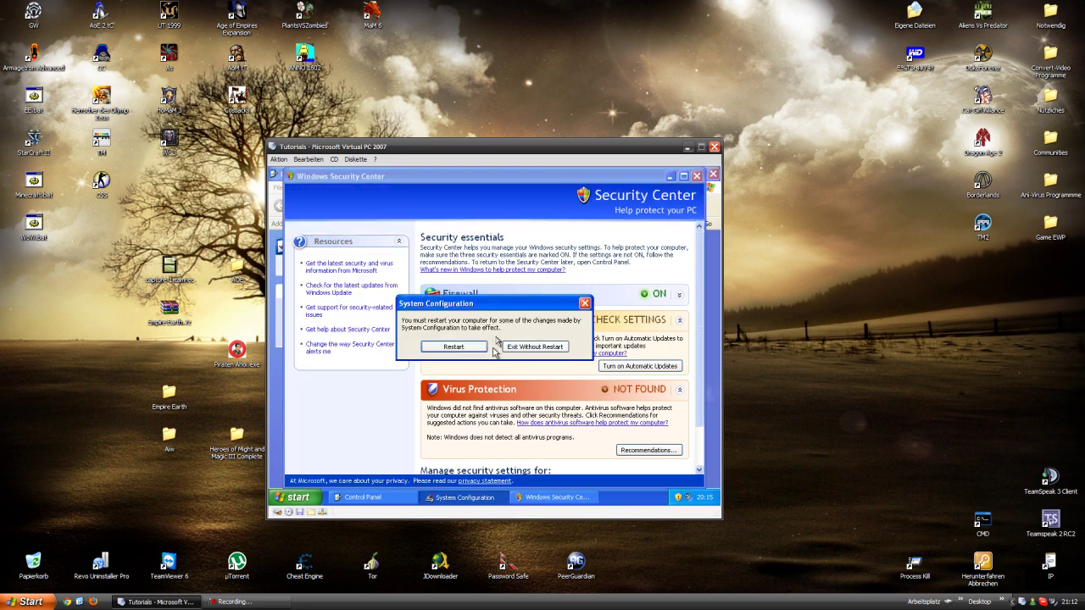
click(517, 348)
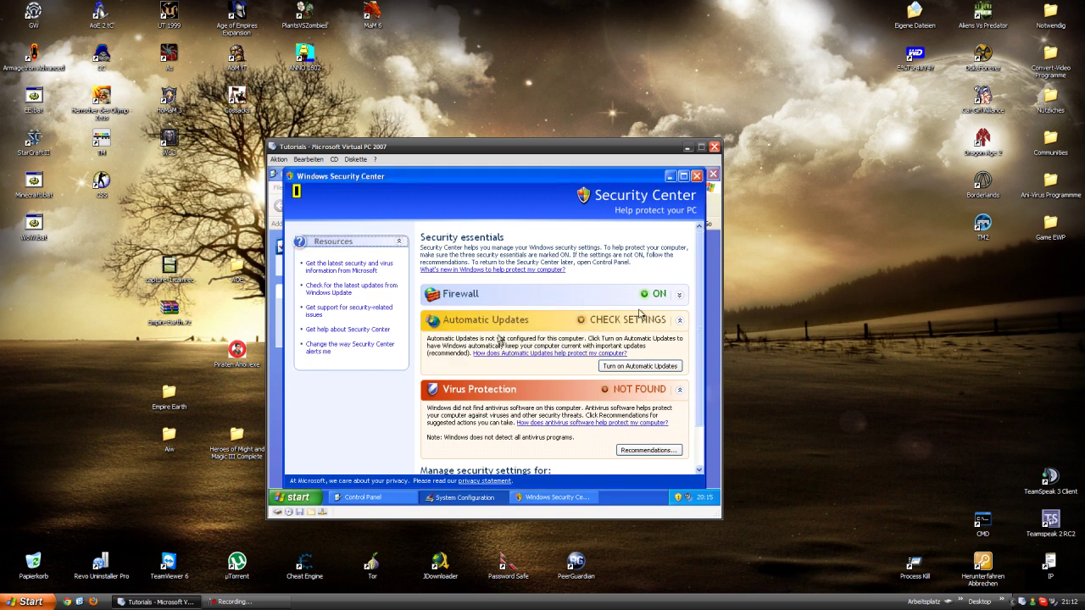
click(677, 295)
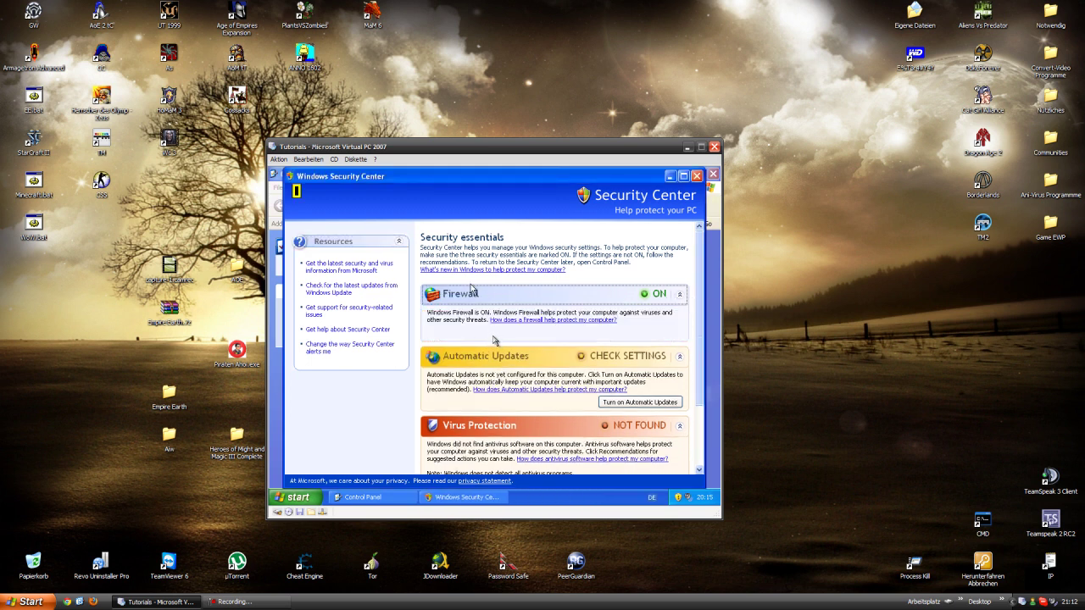
click(696, 175)
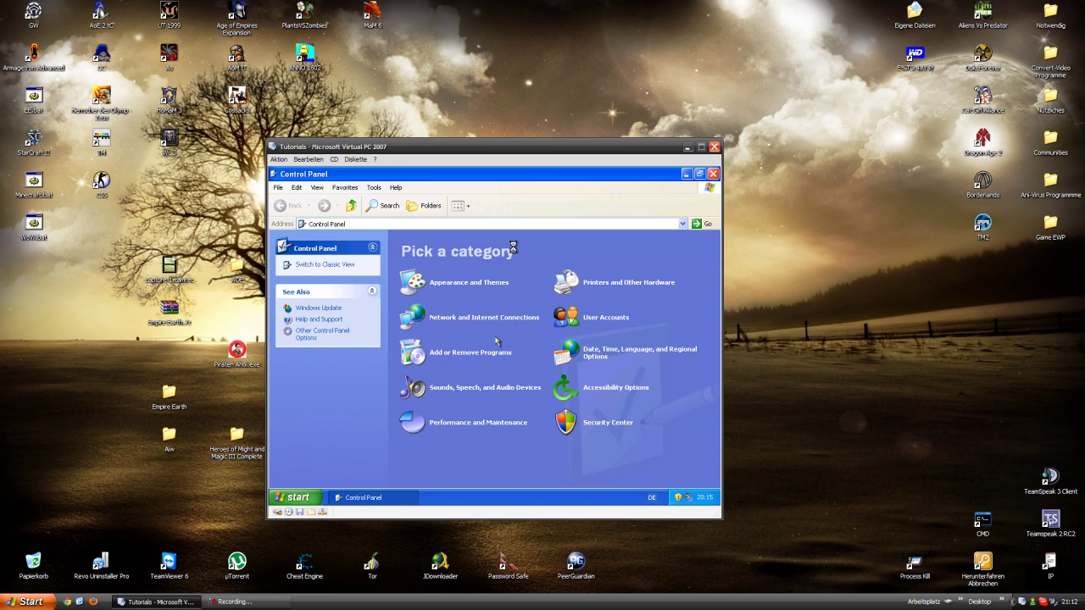
- Switch Control Panel to Classic View and open the Windows Firewall settings
click(501, 282)
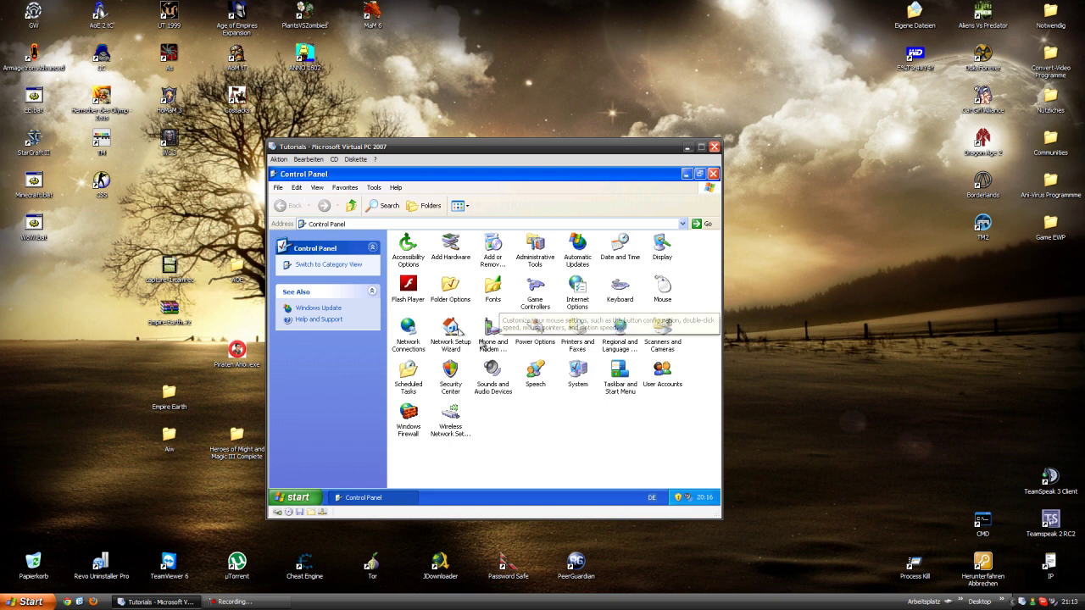
key(alt)
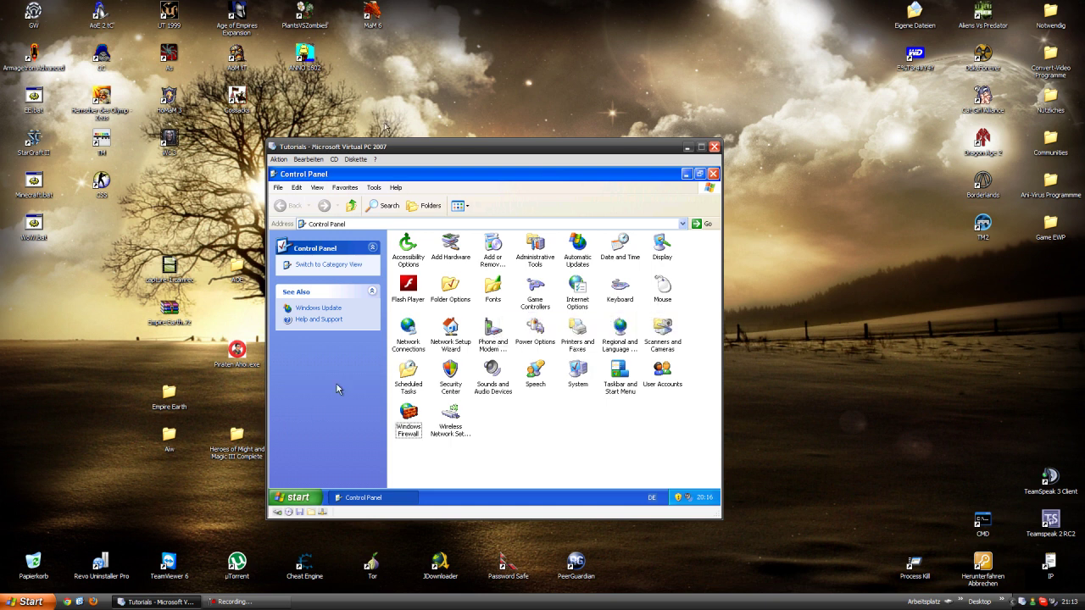
drag(368, 155, 573, 153)
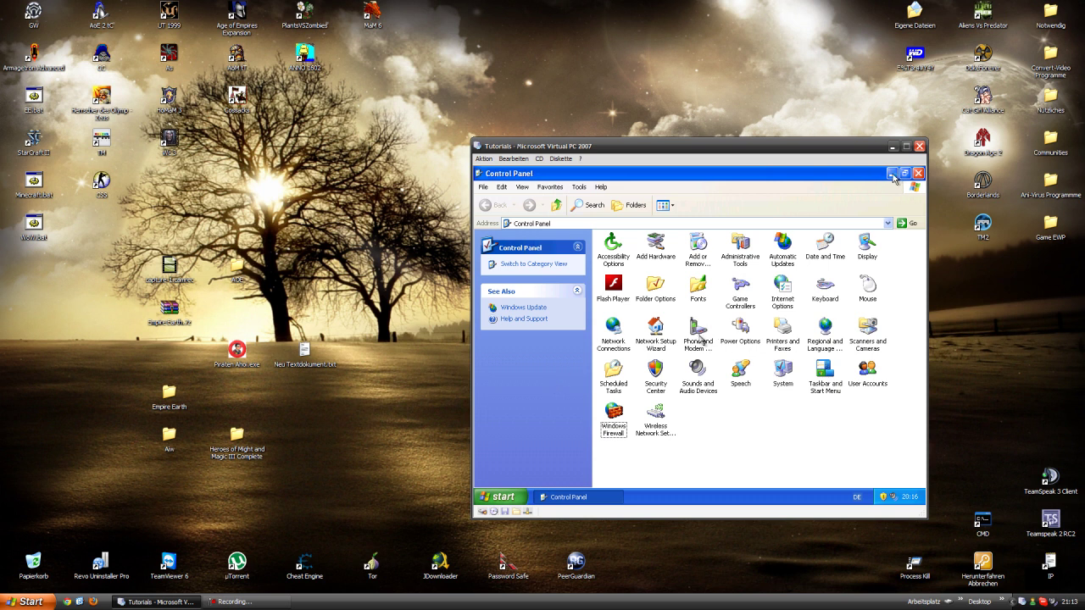
key(Return)
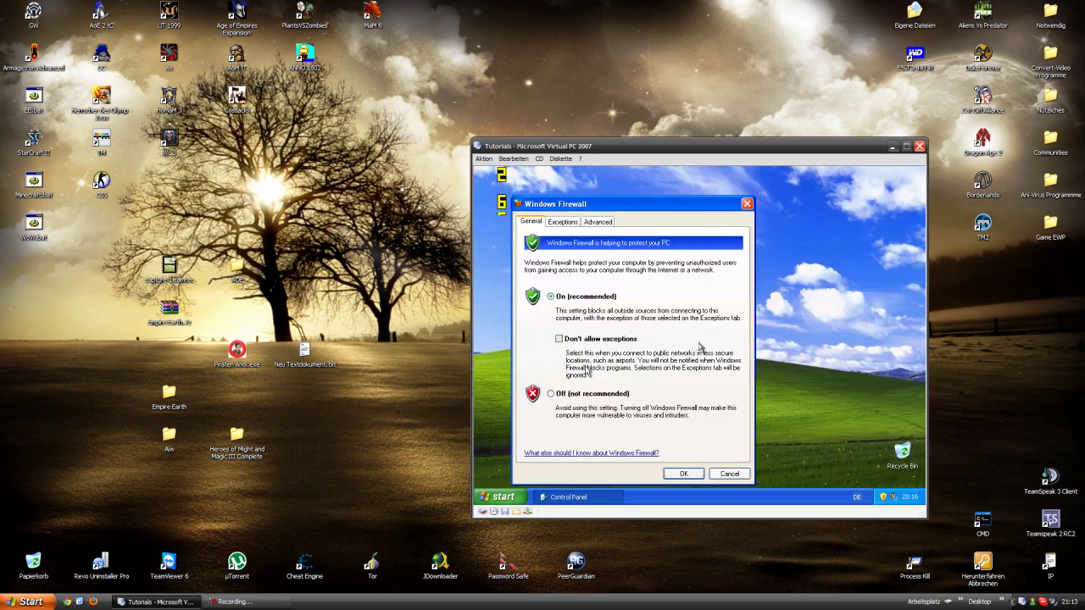
- Confirm the Windows Firewall settings with OK and close the guest's Control Panel
click(690, 472)
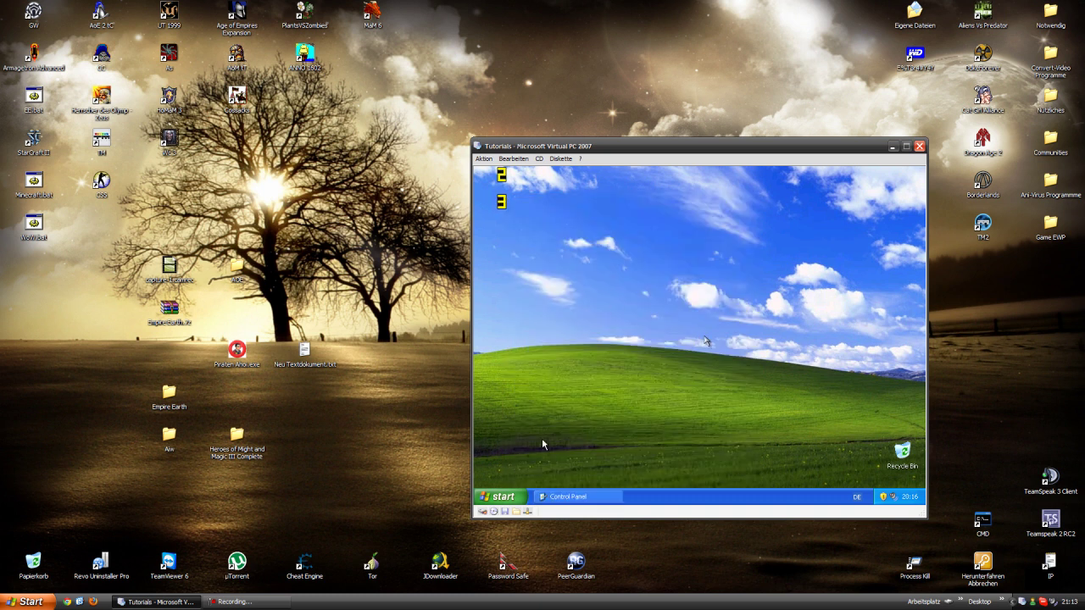
click(621, 496)
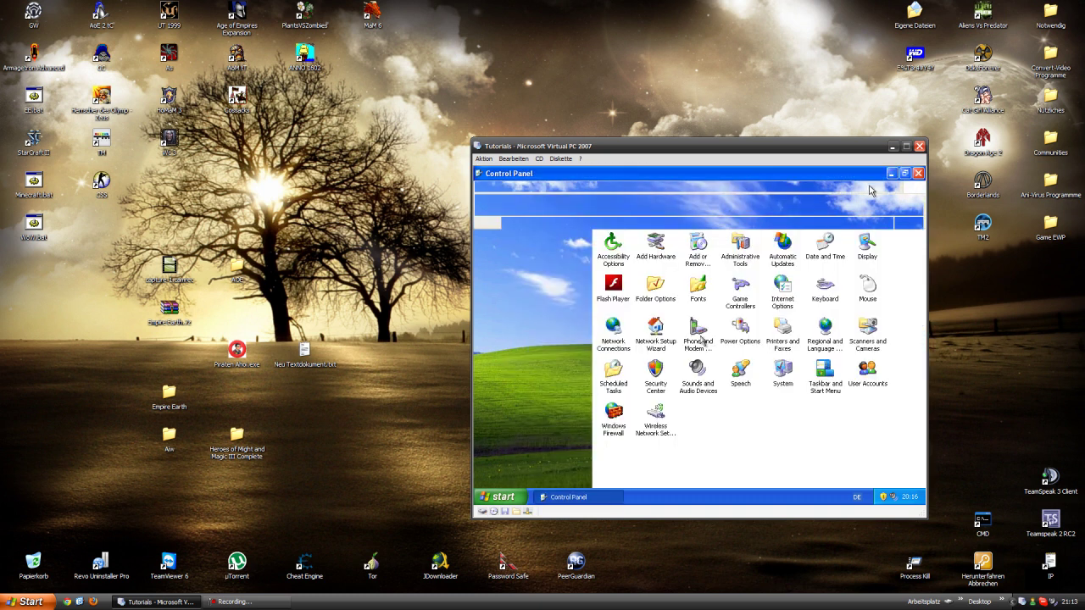
click(919, 174)
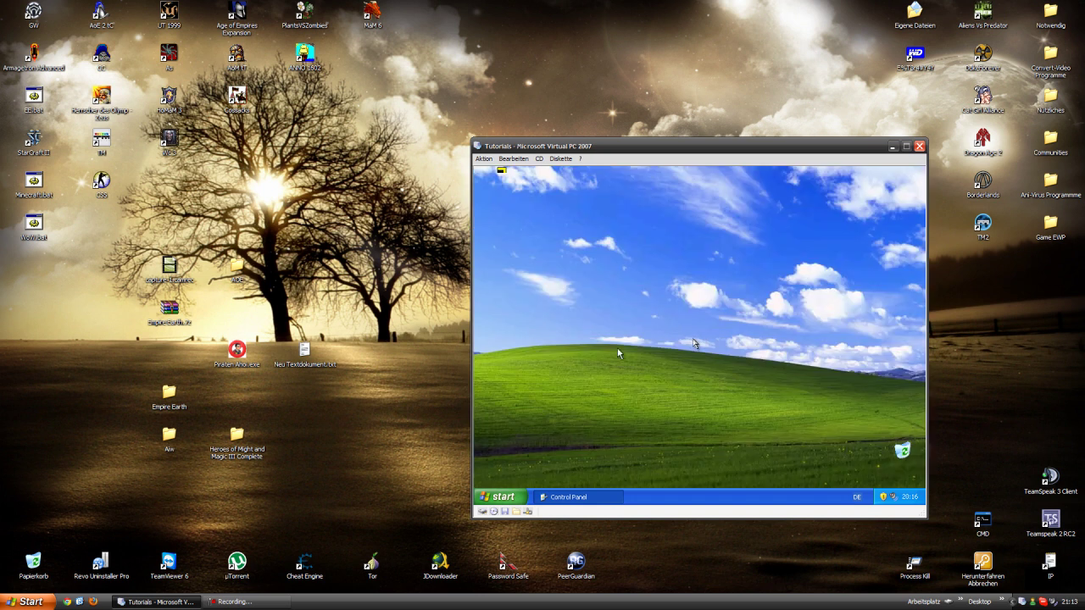
- Refocus the virtual machine window and dismiss its Diskette menu
click(318, 313)
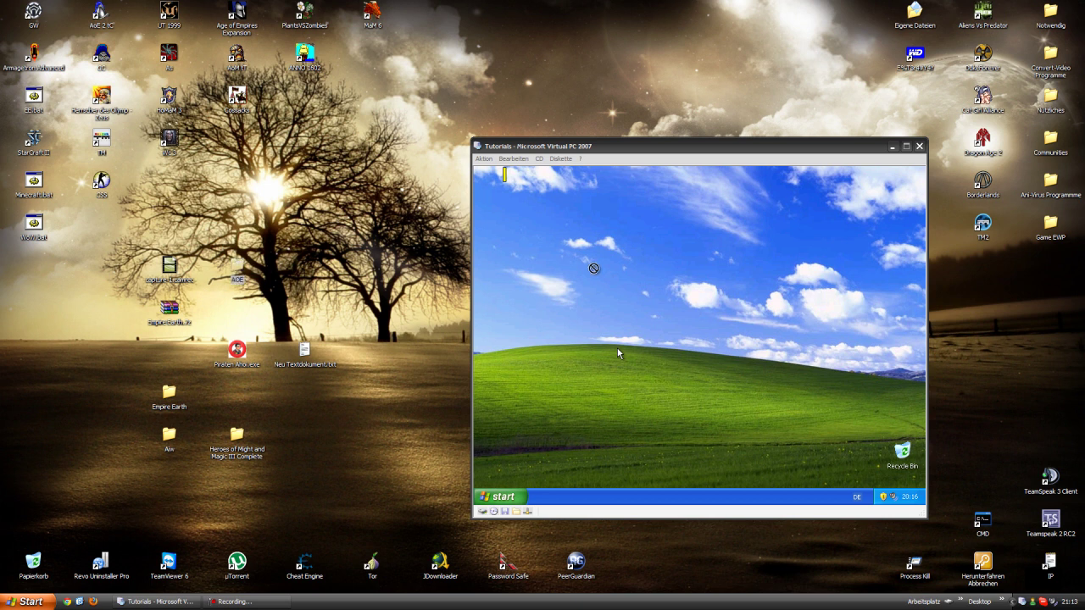
click(555, 311)
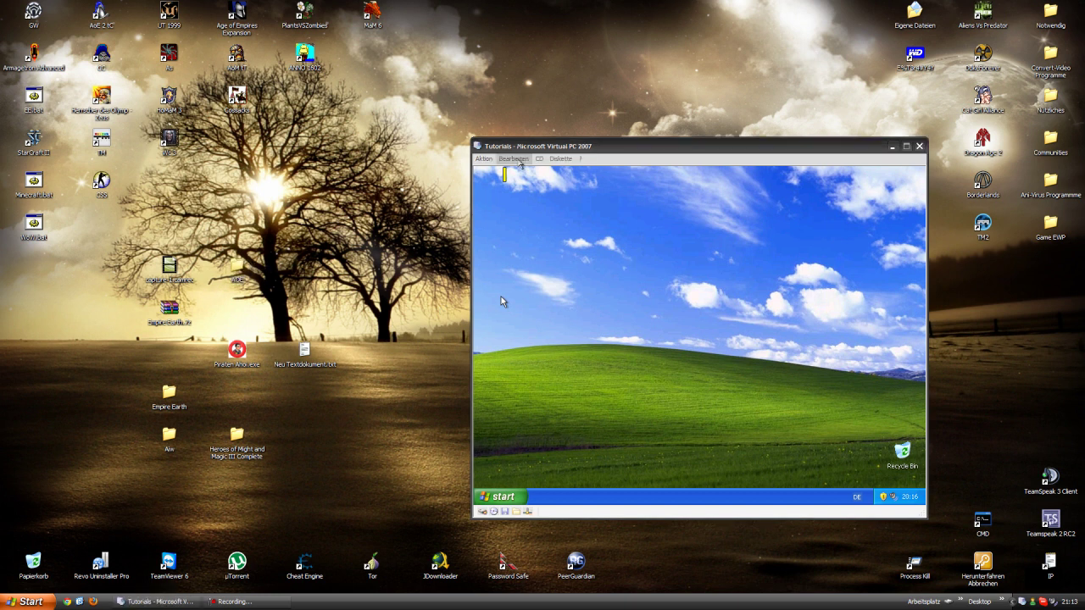
click(552, 158)
mouse_move(527, 159)
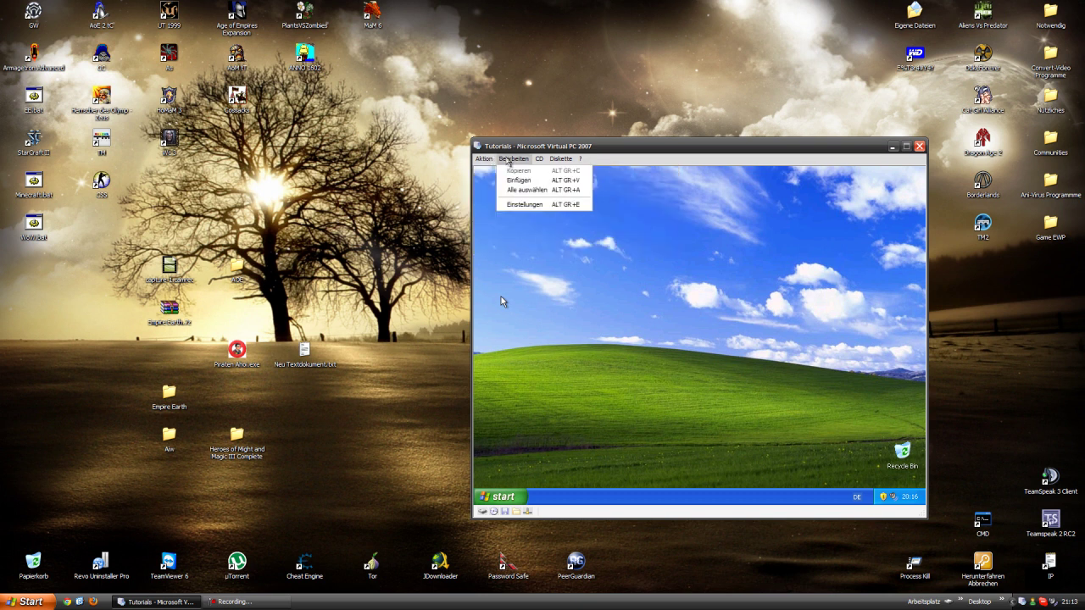
click(505, 174)
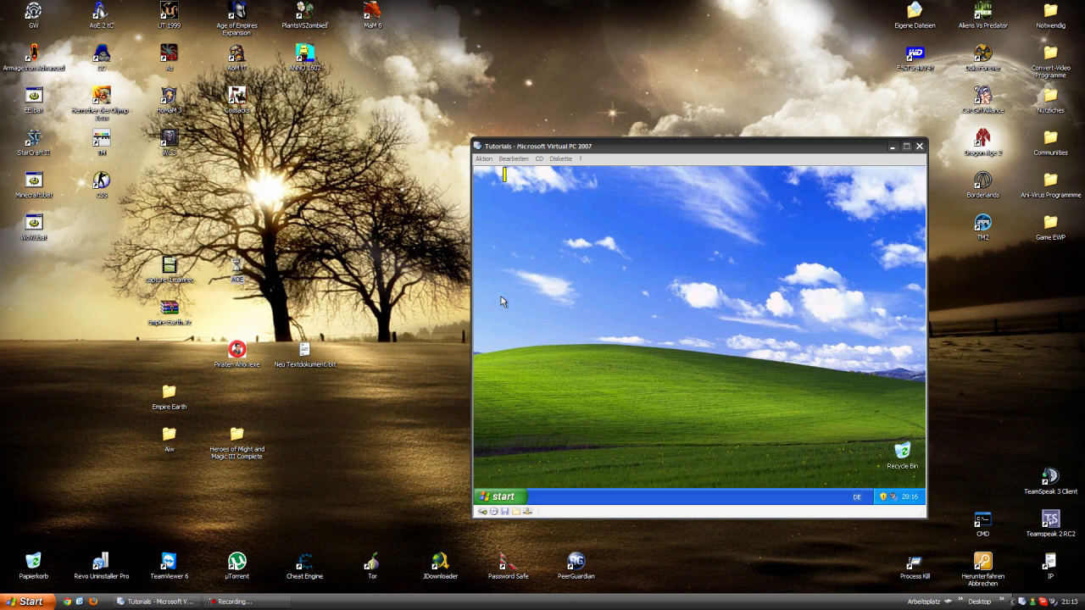
- Add the AOE folder to a new ISO file via UltraISO's context menu
right_click(240, 266)
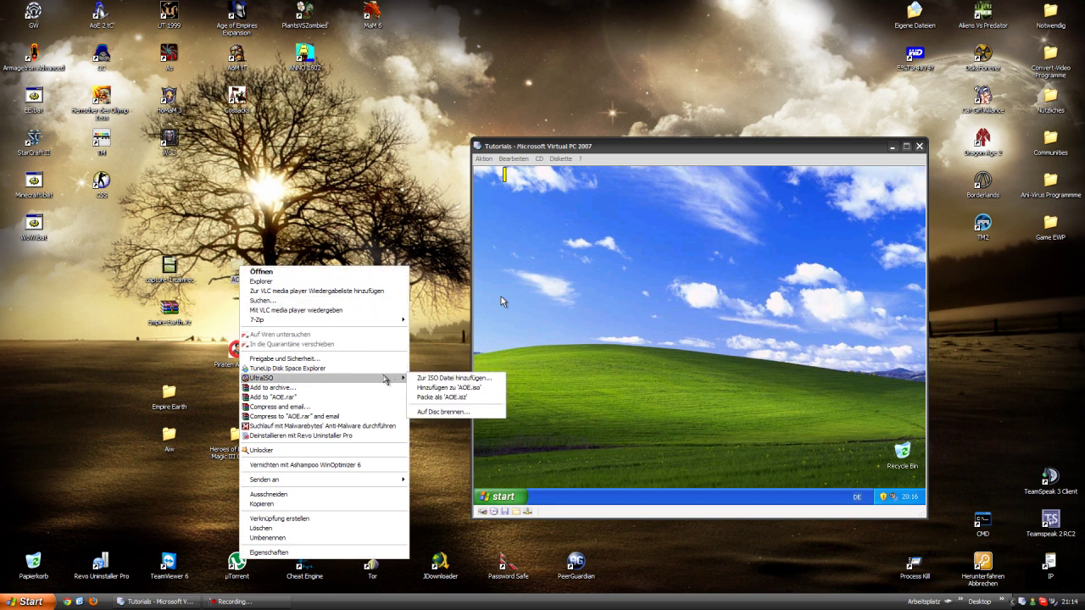
click(432, 378)
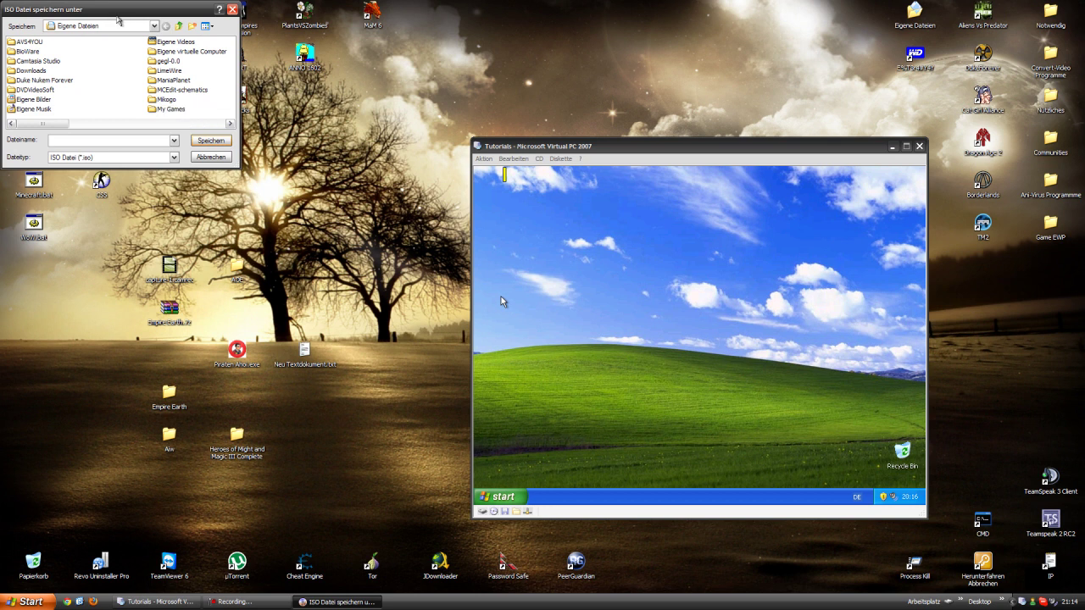
drag(644, 155, 739, 156)
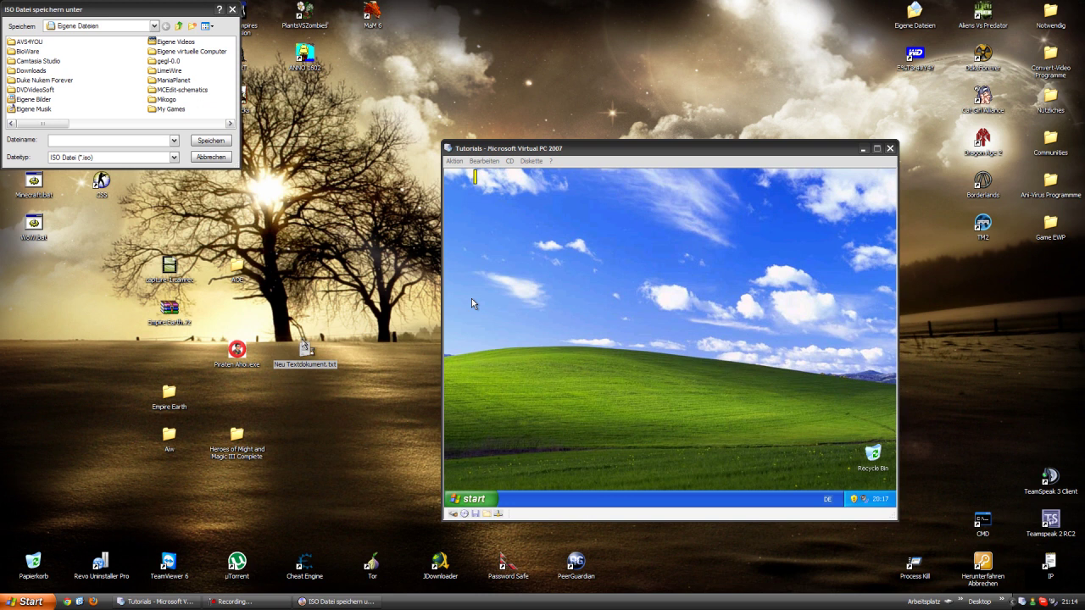
- Open the desktop text note, then close it, saving its changes
double_click(307, 349)
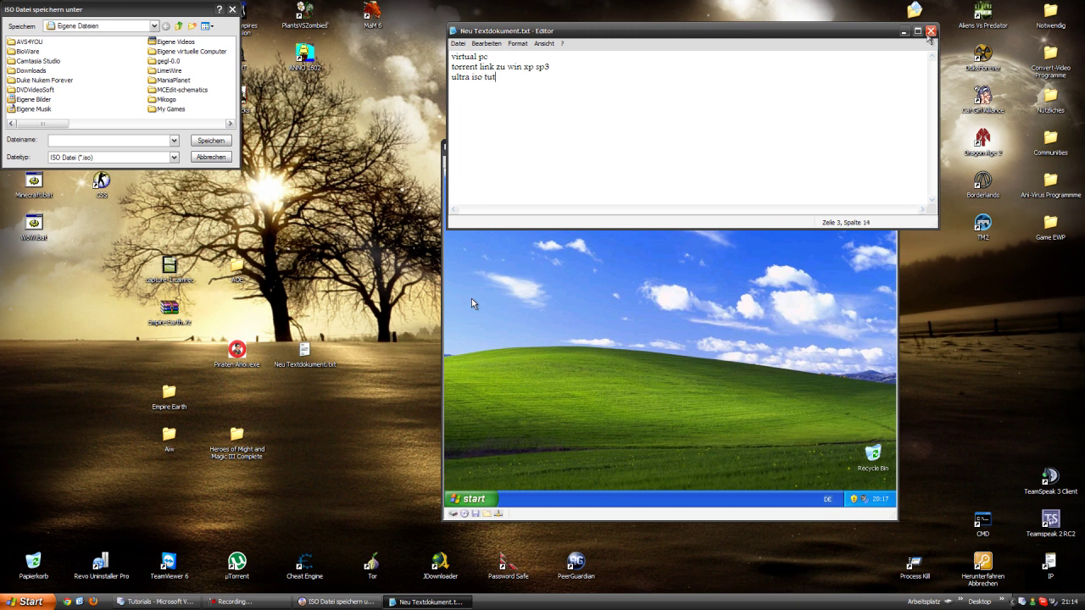
click(929, 30)
click(497, 337)
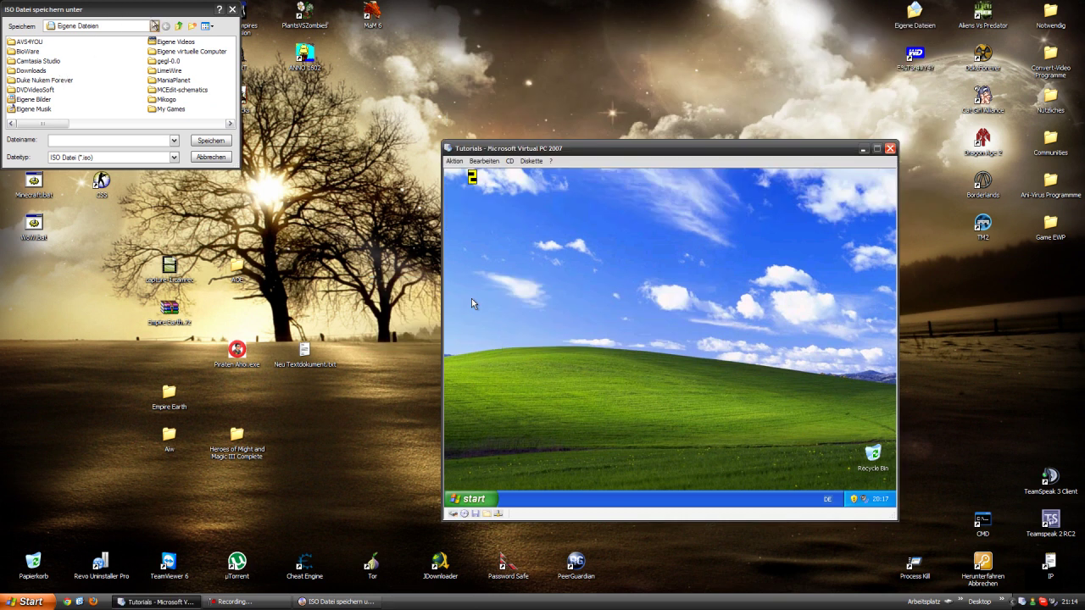
- Save asd.iso to the Desktop and start building the ISO
click(156, 29)
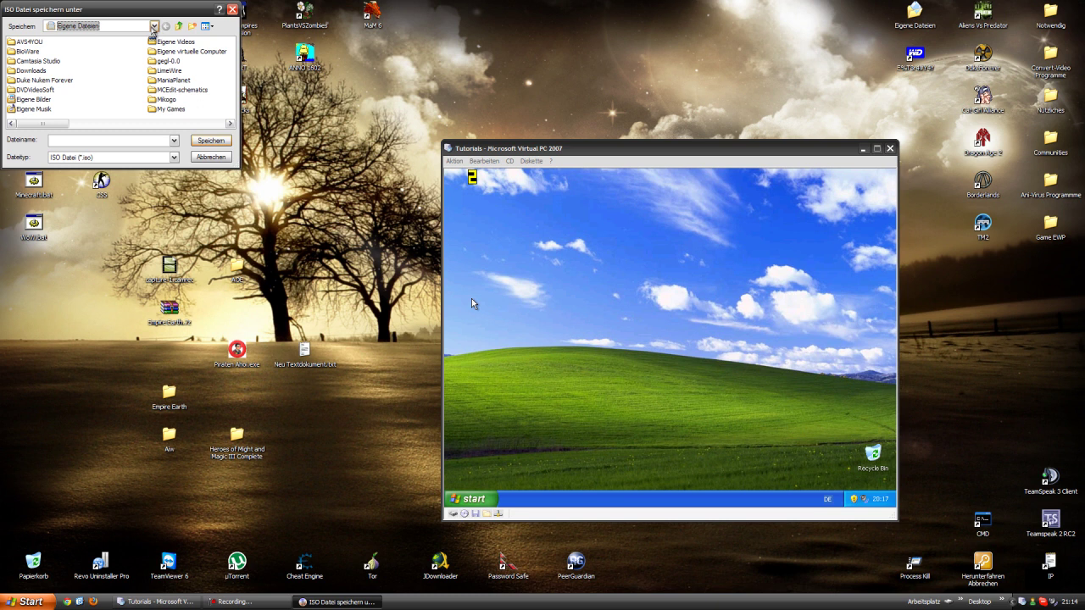
click(154, 26)
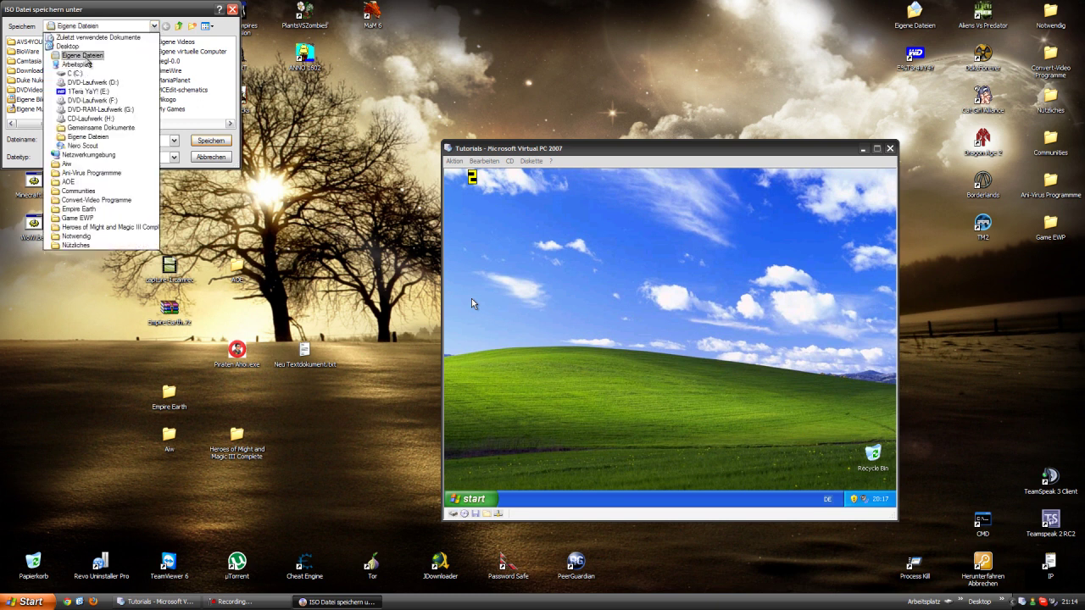
click(78, 46)
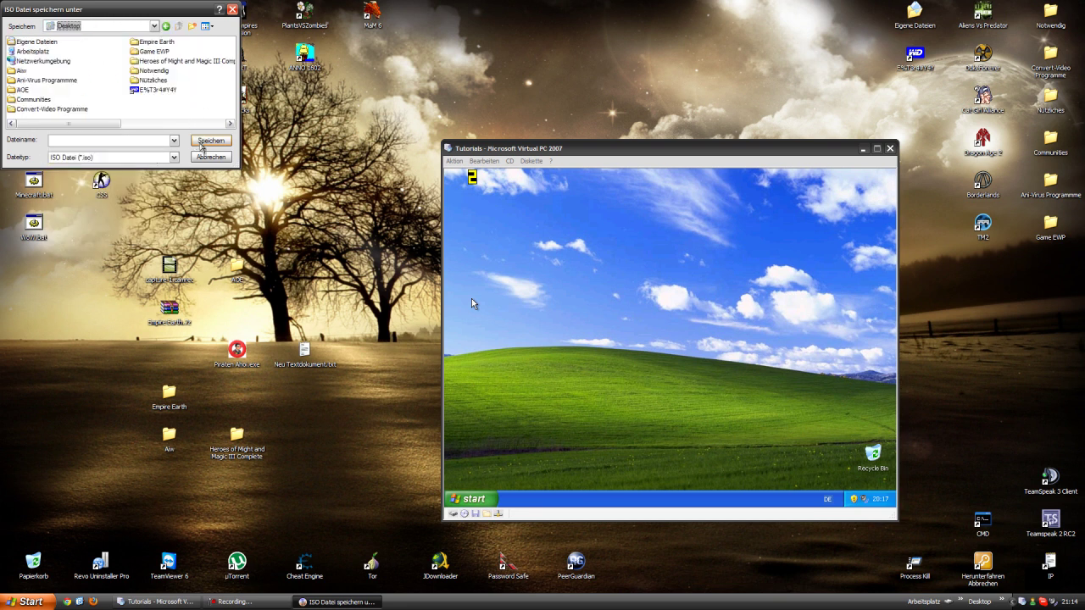
click(178, 110)
click(205, 148)
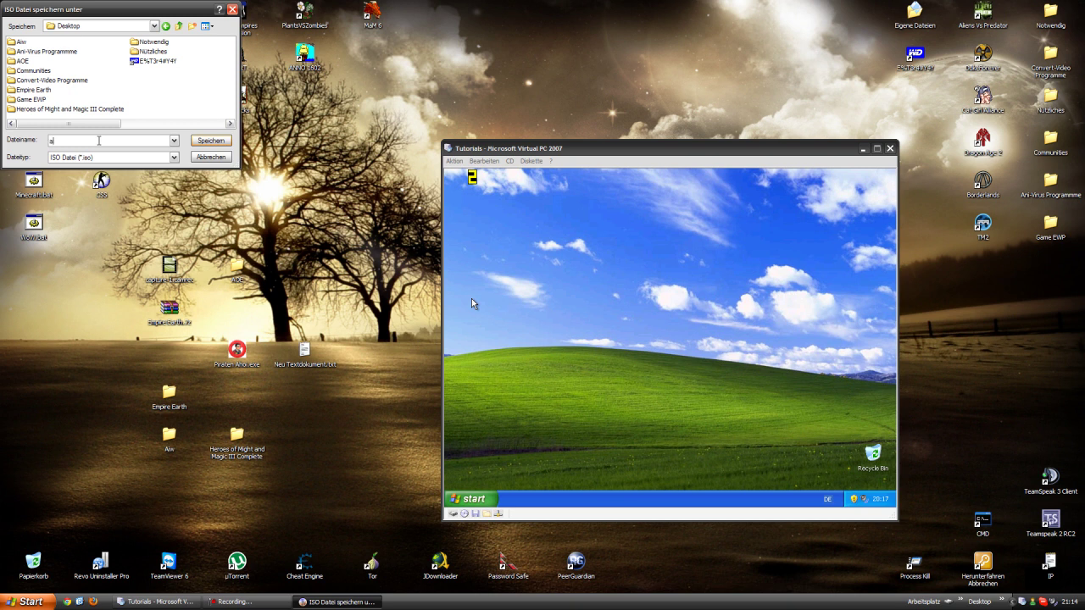
click(203, 144)
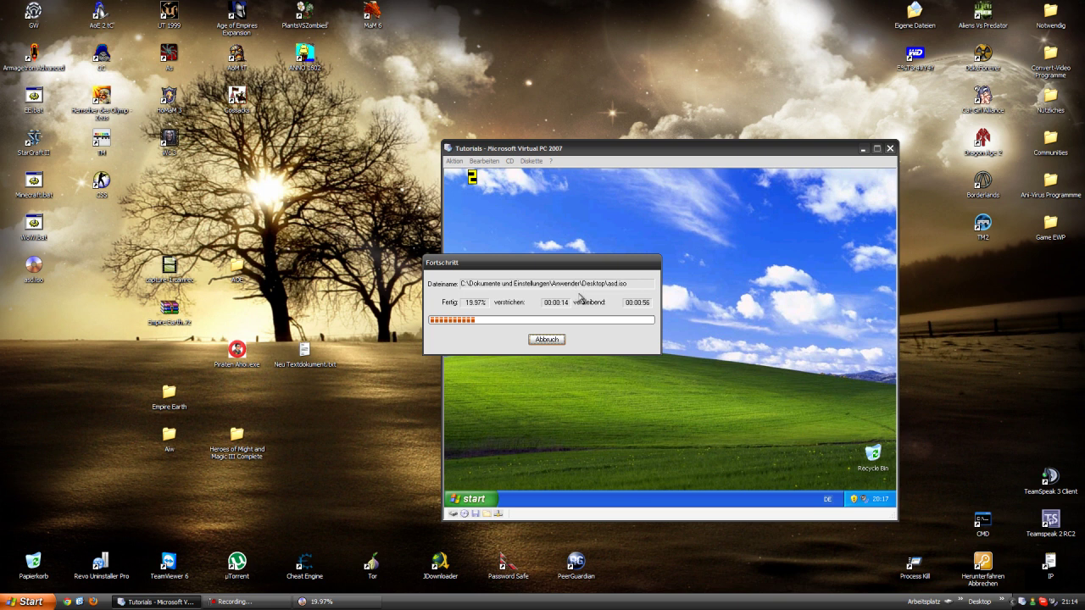
- Launch Internet from the guest Start menu, then open the desktop's Display Properties
click(767, 322)
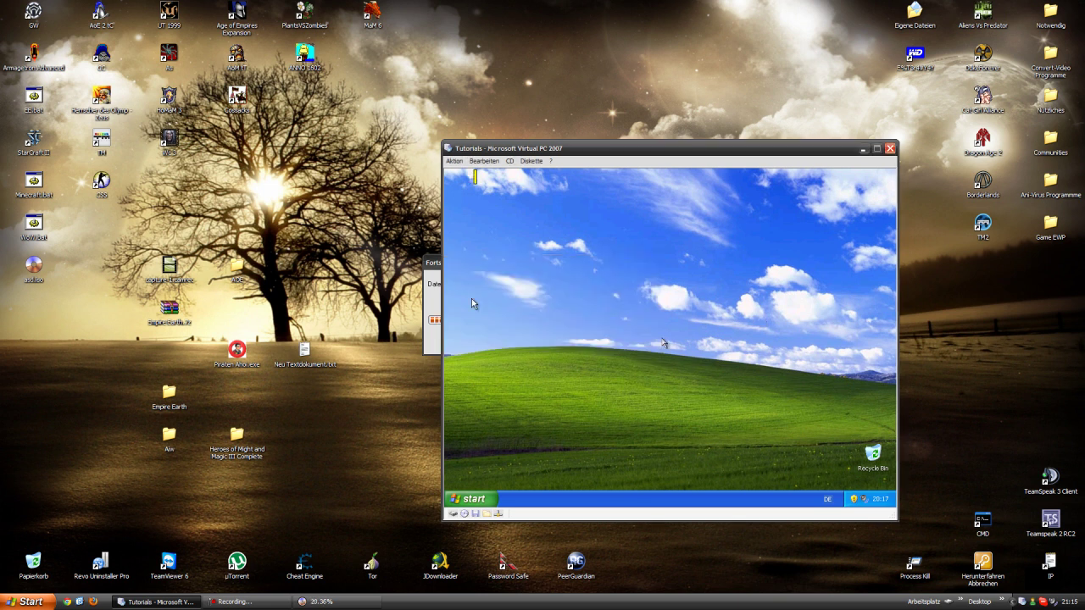
click(496, 498)
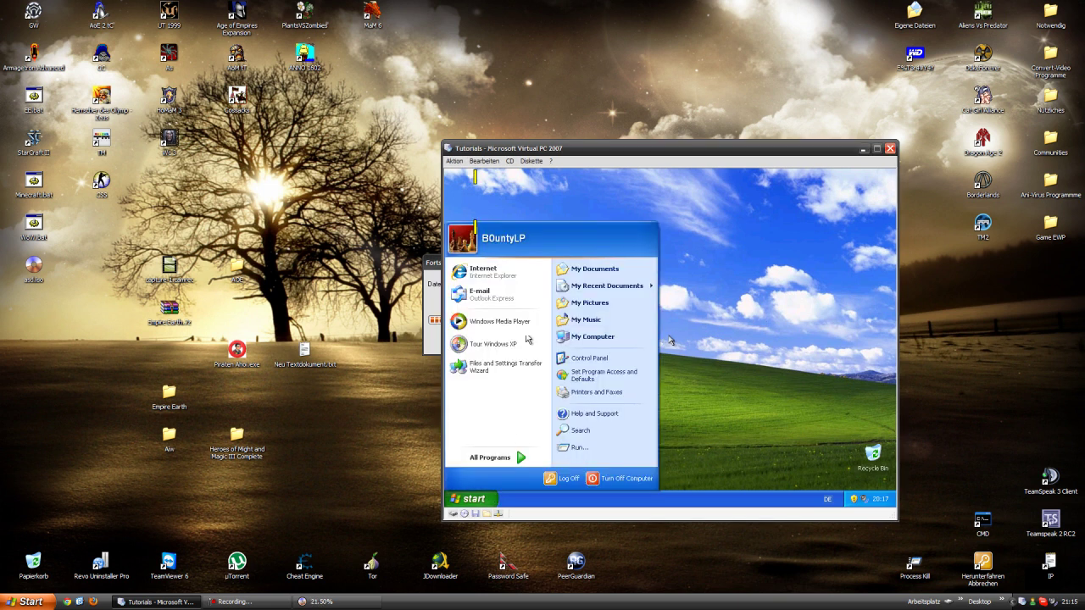
click(472, 277)
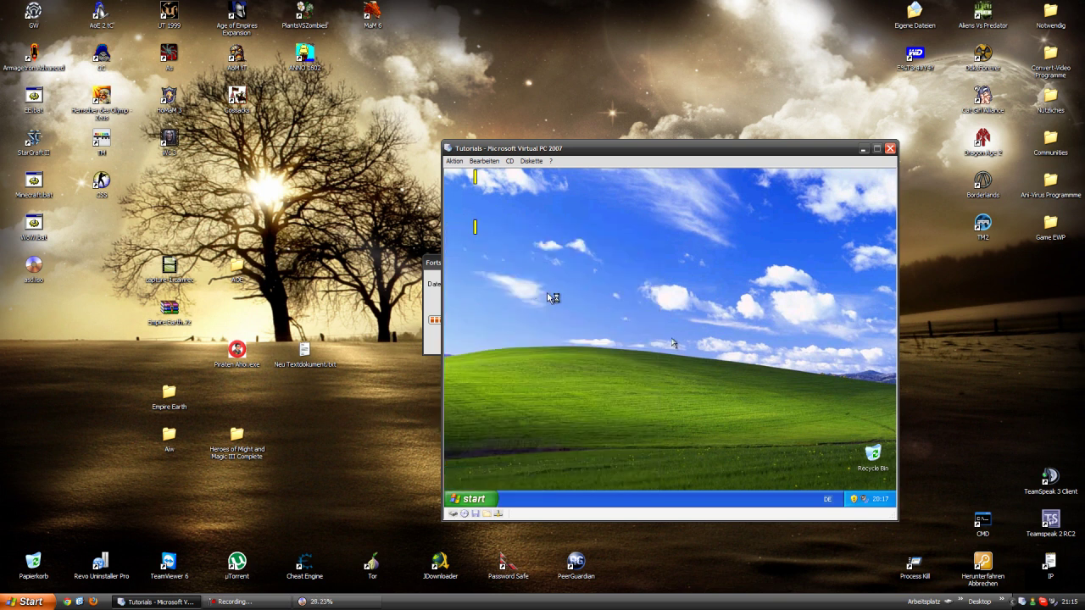
click(565, 357)
- Raise the guest screen resolution to 1024 by 768 and keep the new setting
click(654, 258)
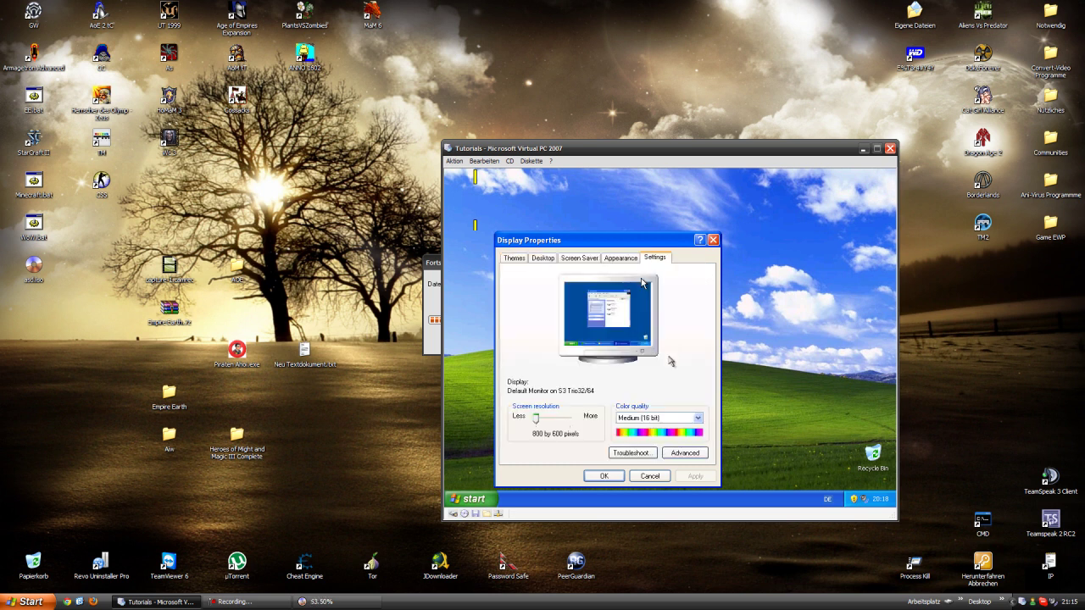
drag(536, 418, 569, 419)
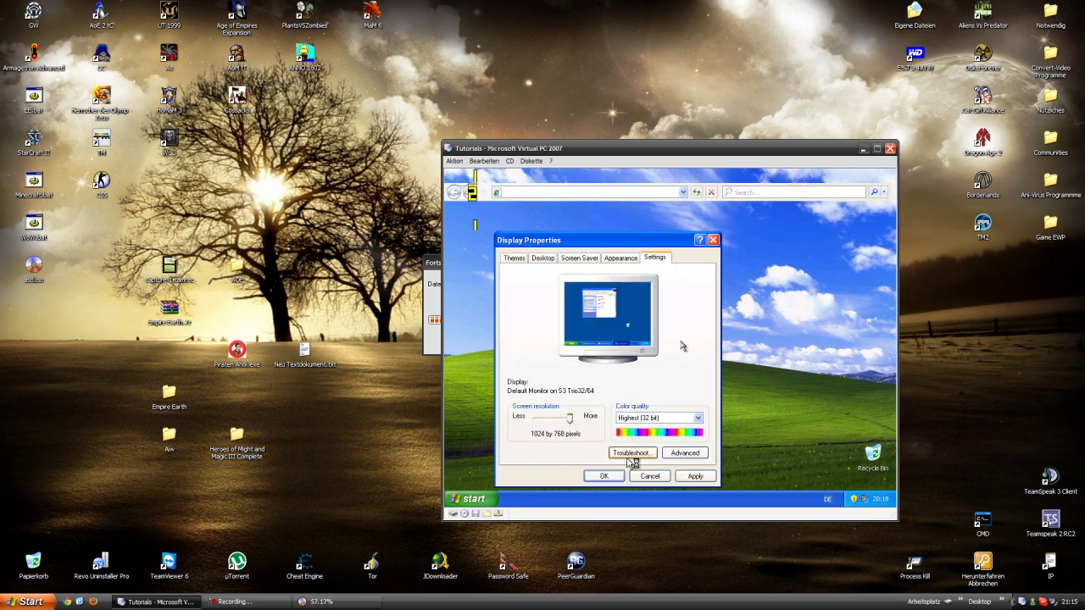
click(710, 479)
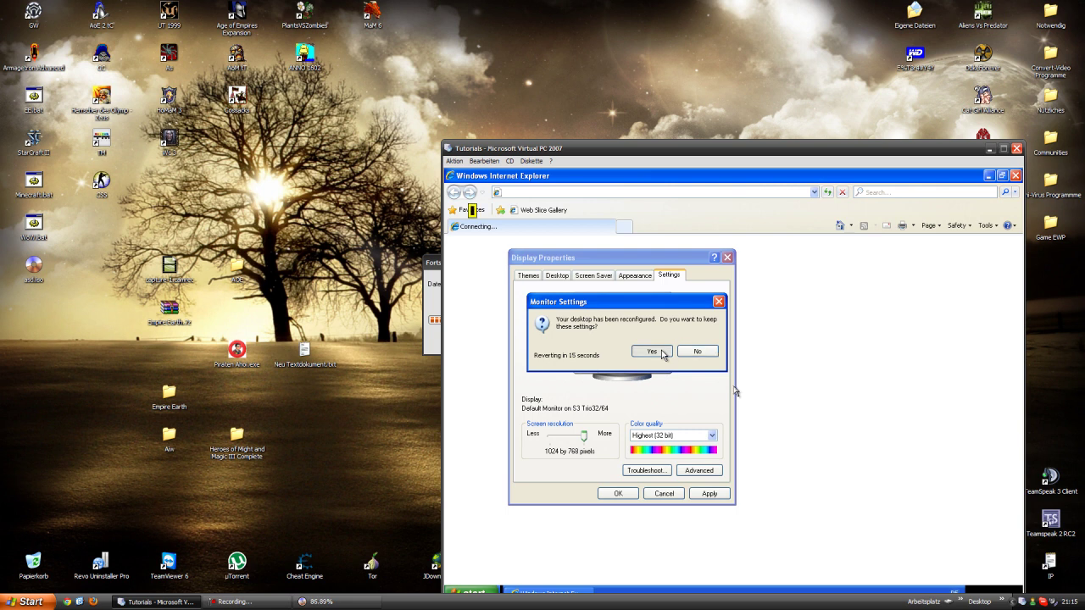
drag(637, 156, 488, 51)
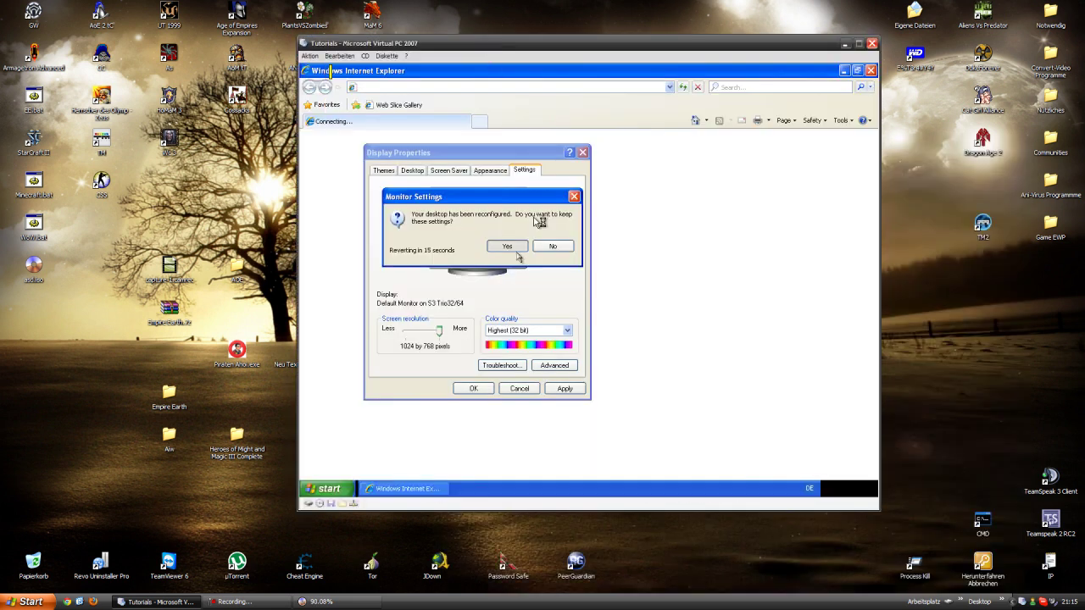
click(543, 245)
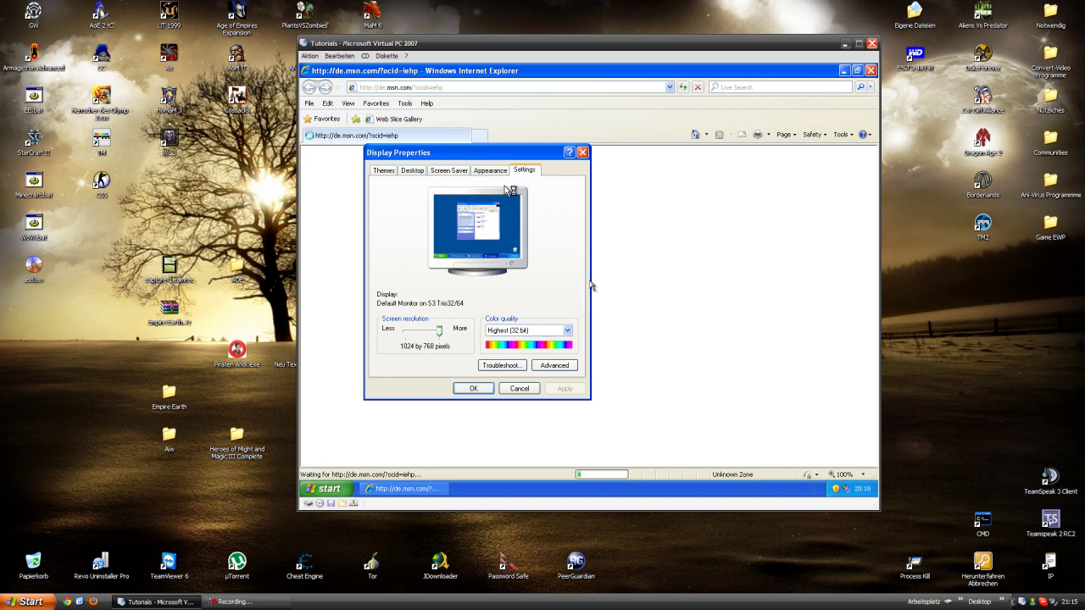
- Keep the DPI at Normal size (96 DPI) and close both display dialogs
click(583, 153)
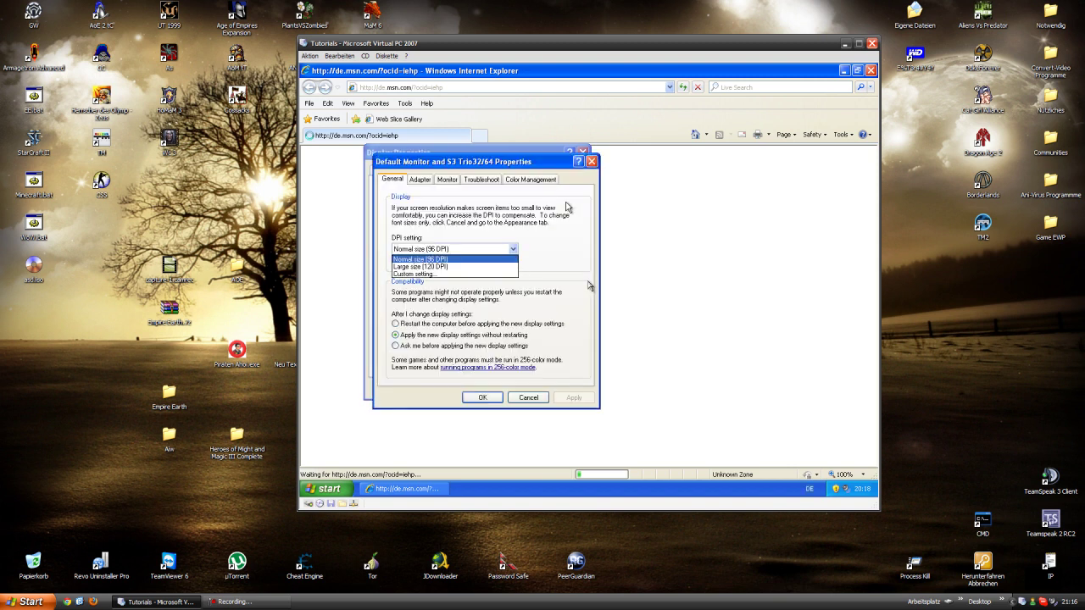
click(559, 208)
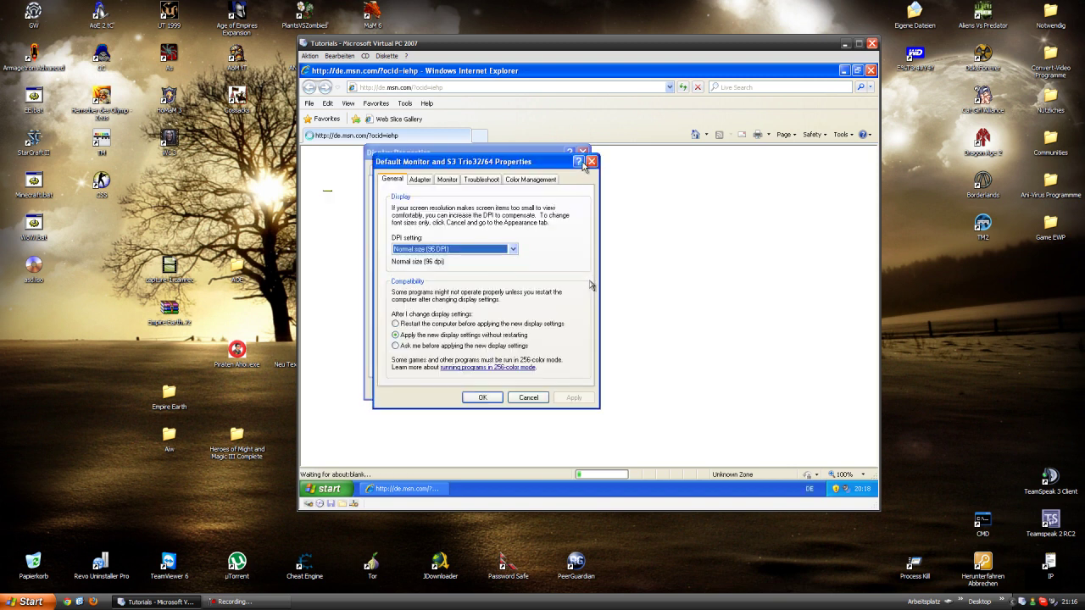
click(591, 161)
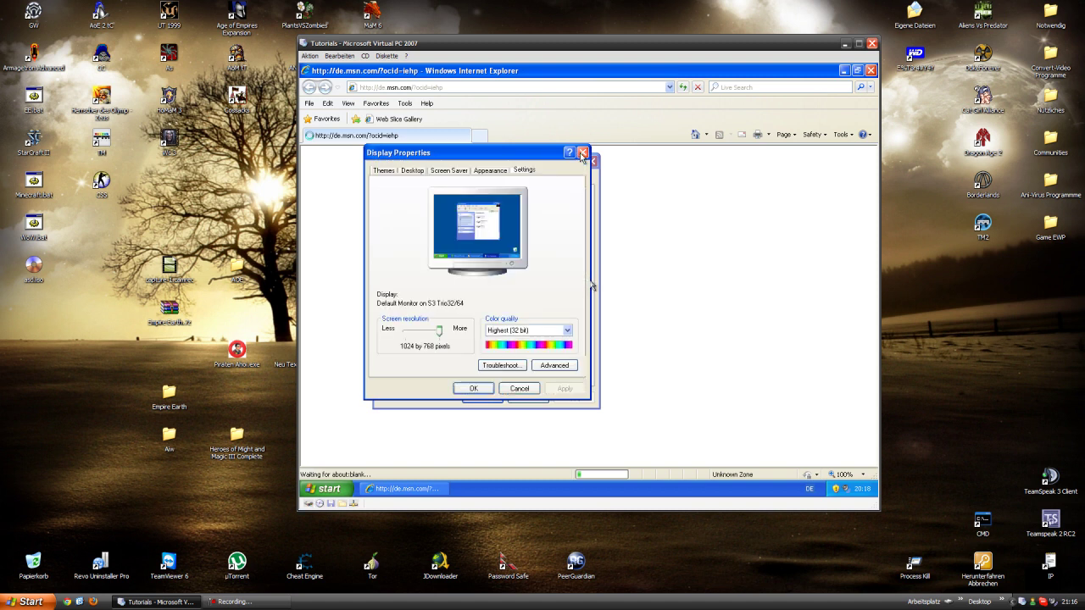
click(582, 153)
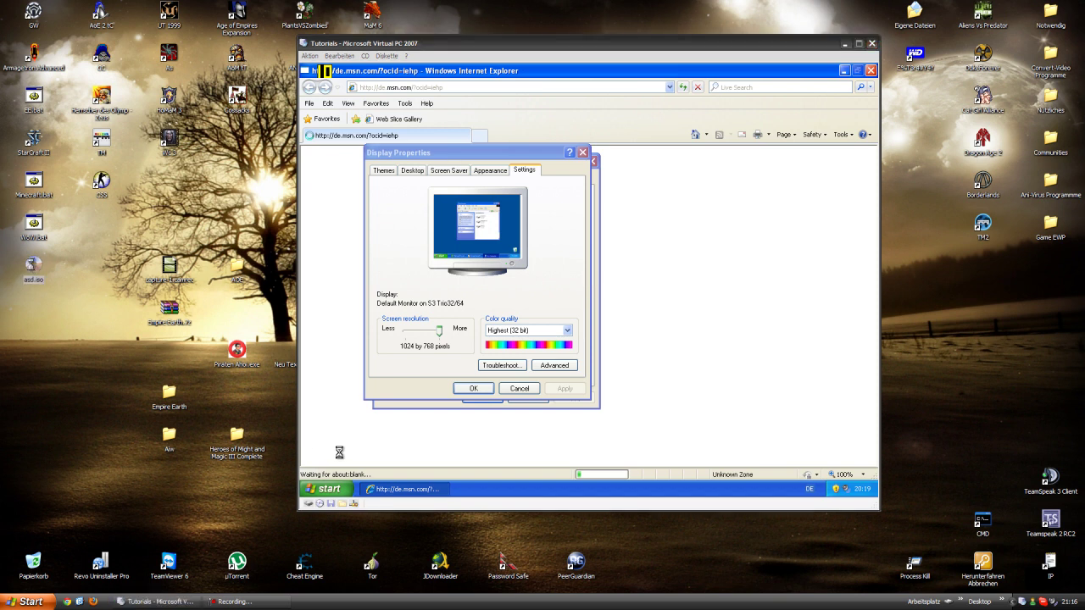
- Mount asd.iso on the host as drive H: with UltraISO
right_click(33, 261)
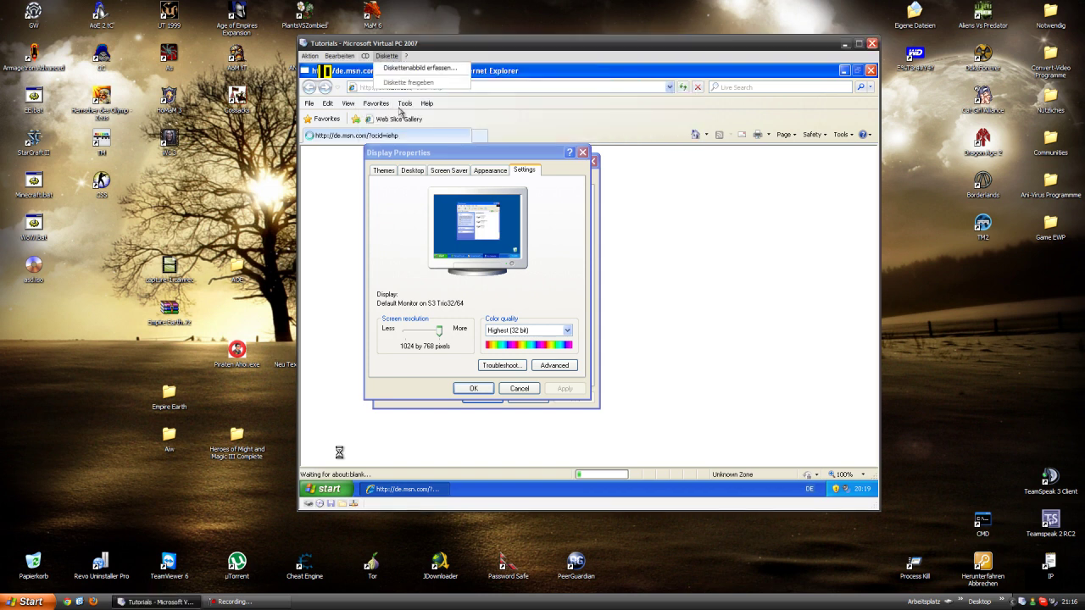
click(378, 60)
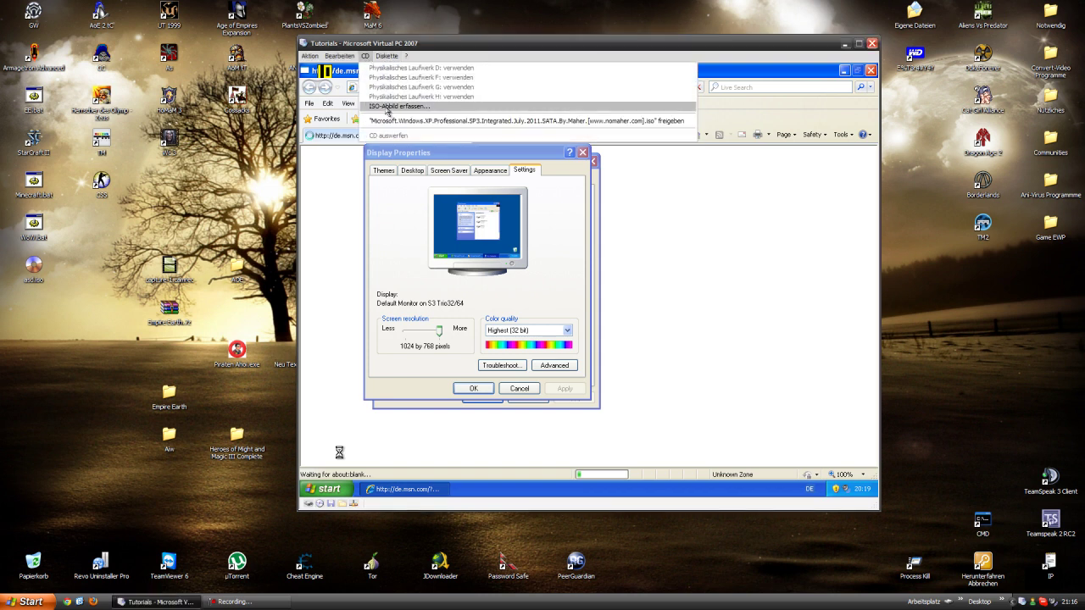
click(206, 186)
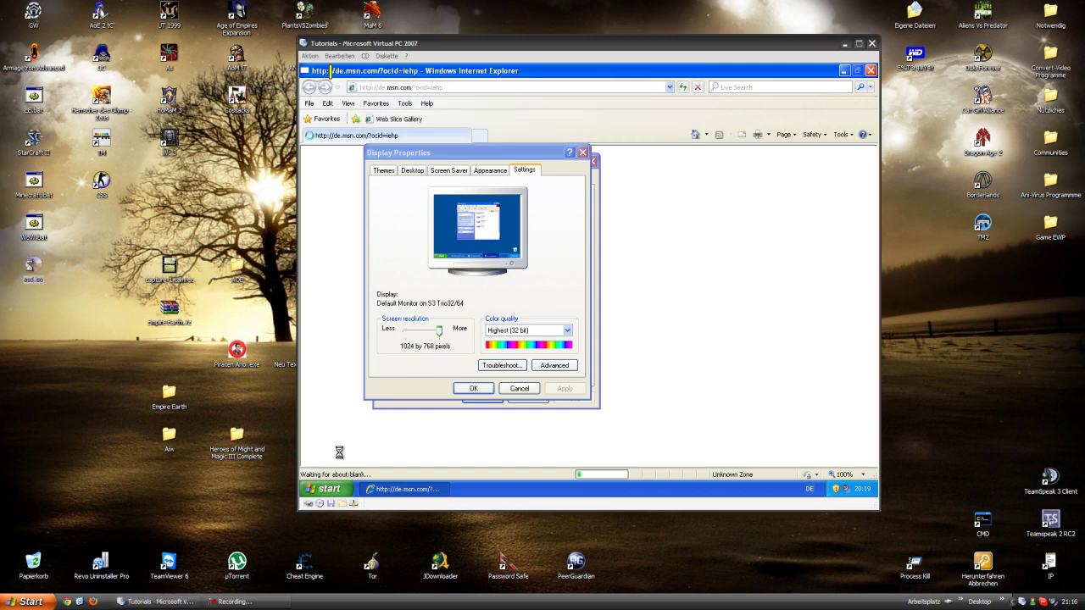
right_click(31, 265)
mouse_move(165, 280)
click(233, 282)
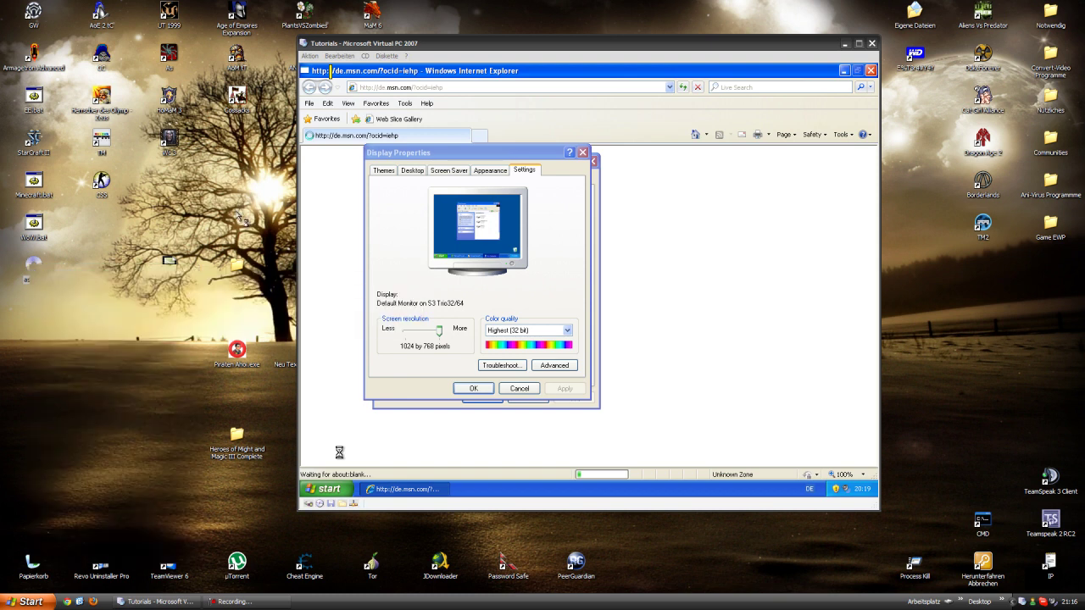
- Attach host drive H: to the guest's CD drive and bring up the guest Start menu
click(363, 57)
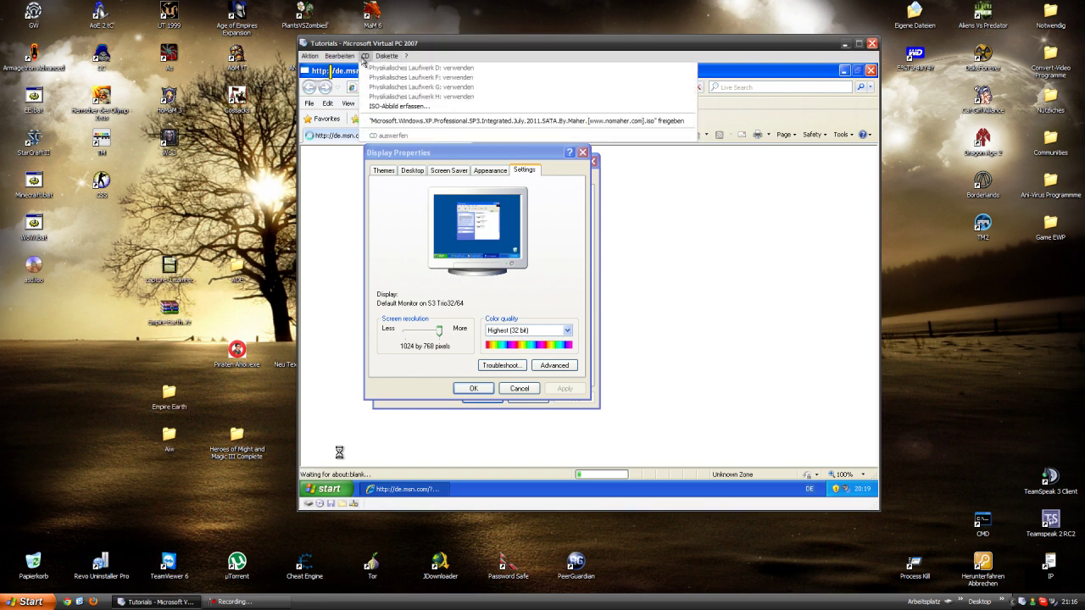
click(364, 57)
click(364, 57)
click(391, 100)
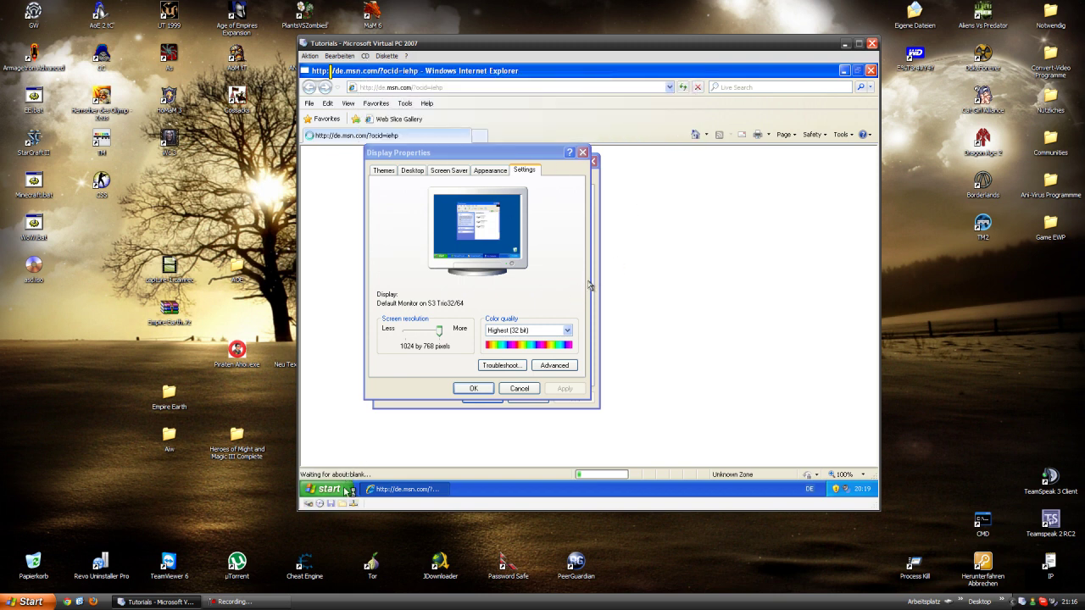
key(super)
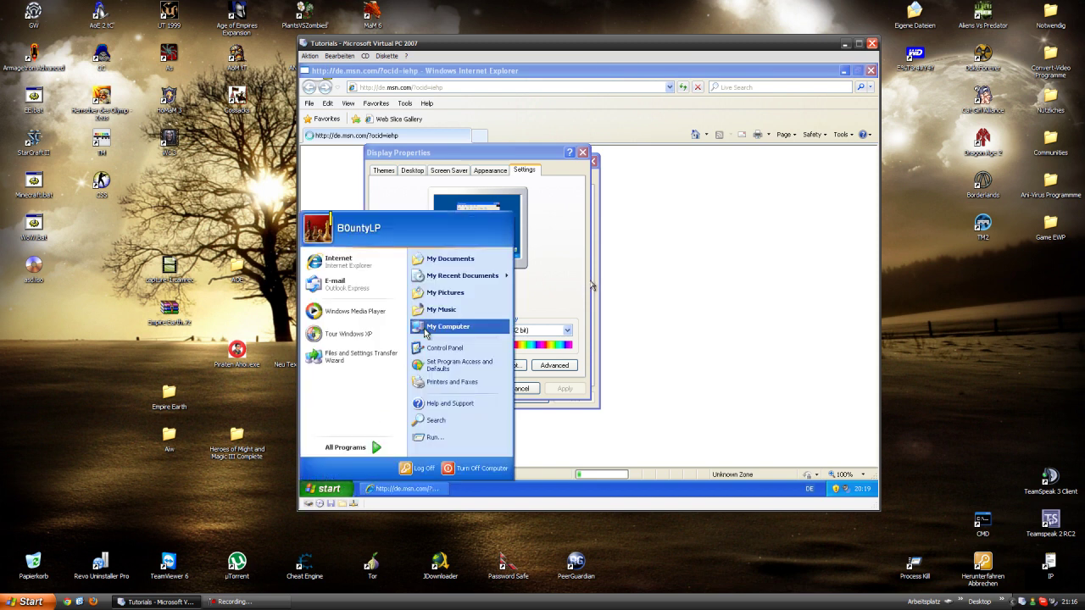
- Postpone the Internet Explorer 8 setup with Ask me later and load google.de
click(424, 328)
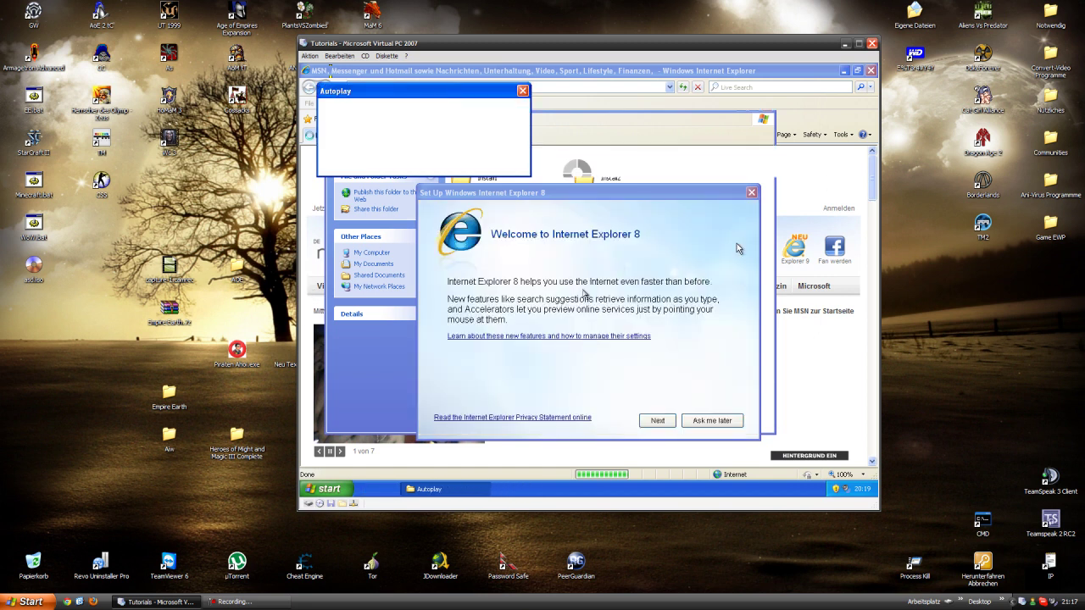
click(710, 424)
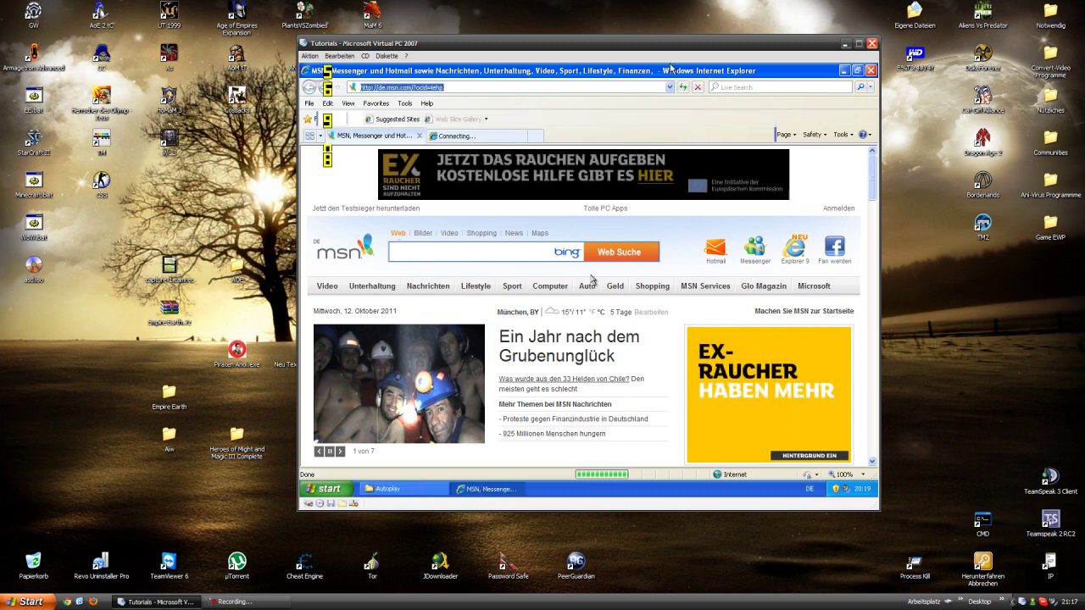
text(google.de)
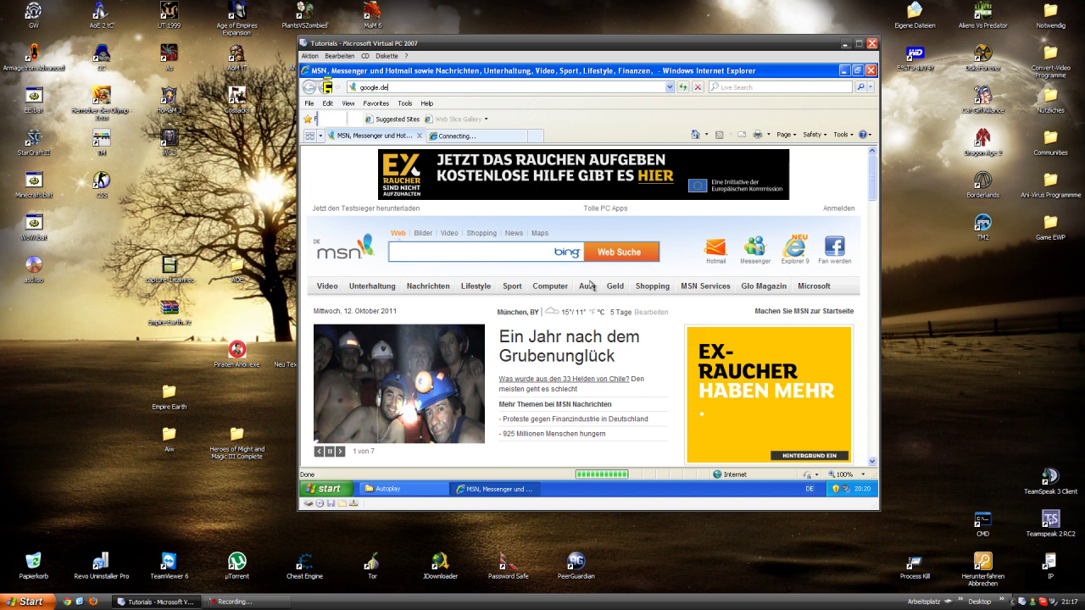
key(Return)
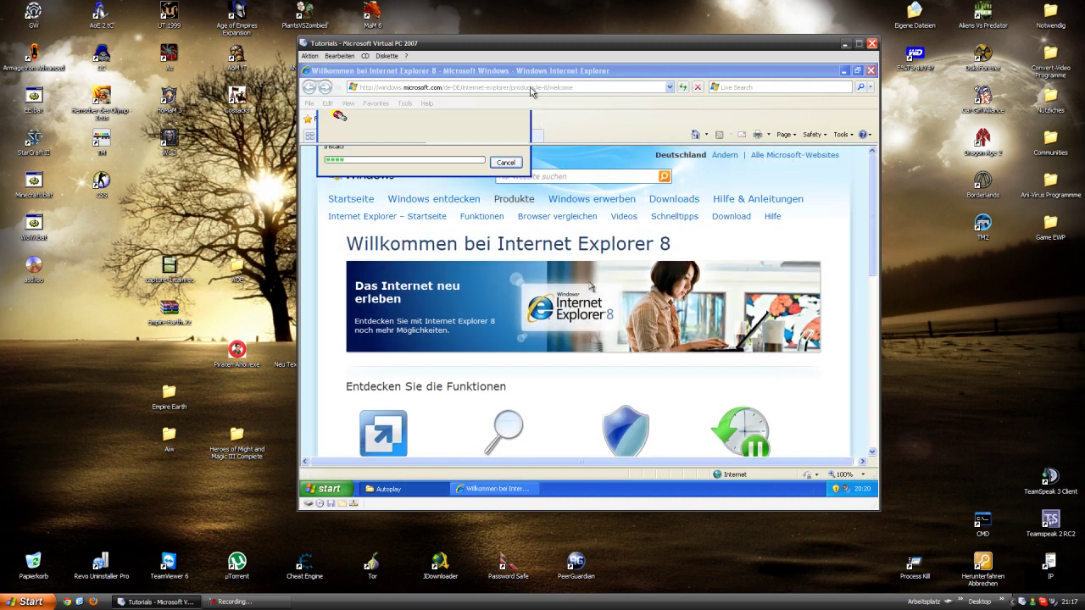
- Close the Internet Explorer welcome tab and restore the drive D: folder window
click(498, 127)
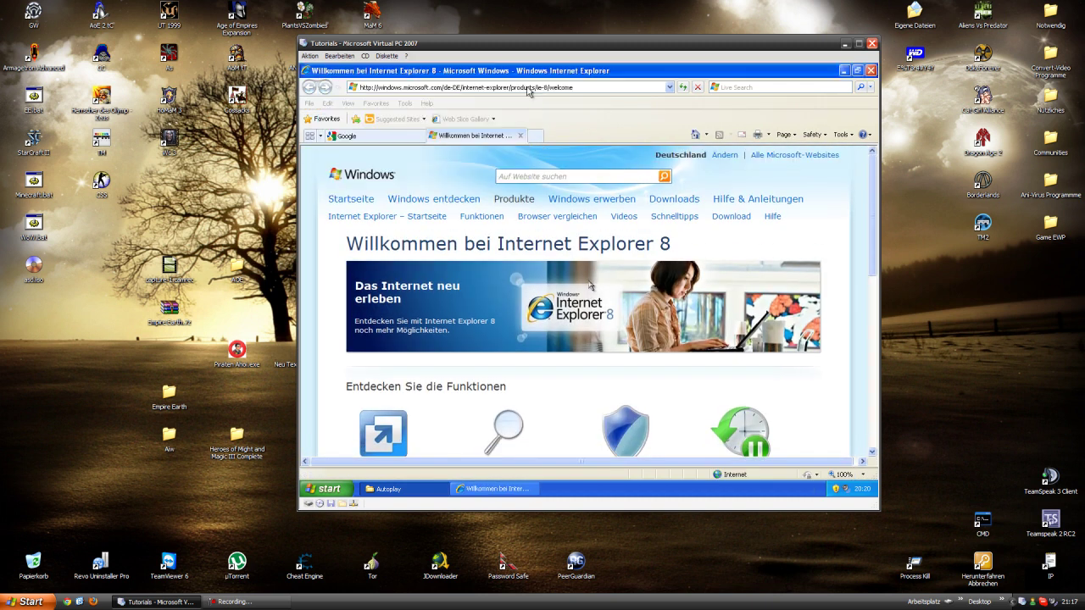
click(519, 136)
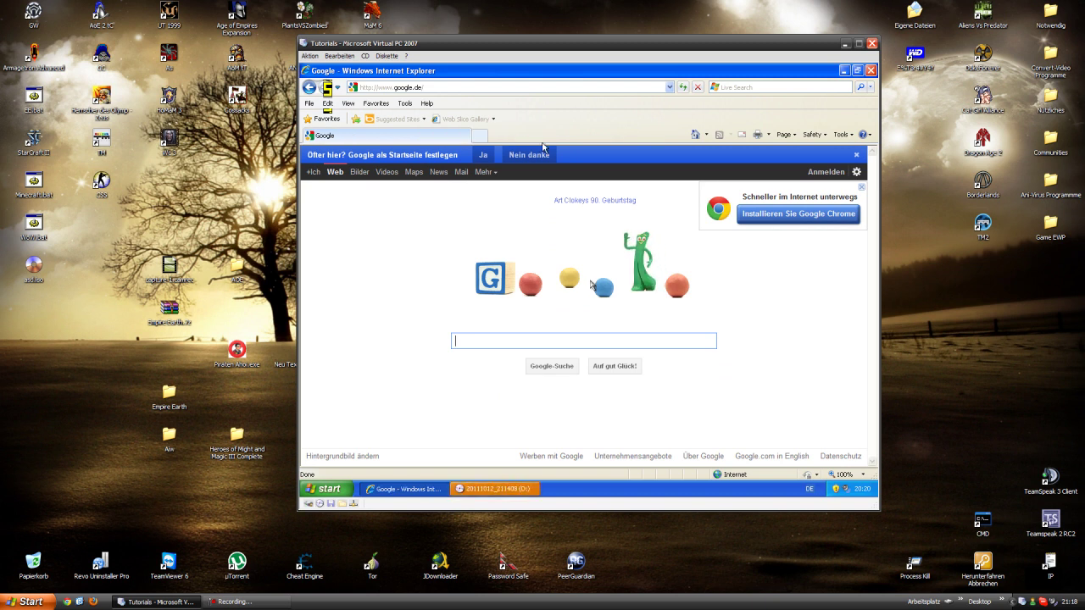
click(512, 490)
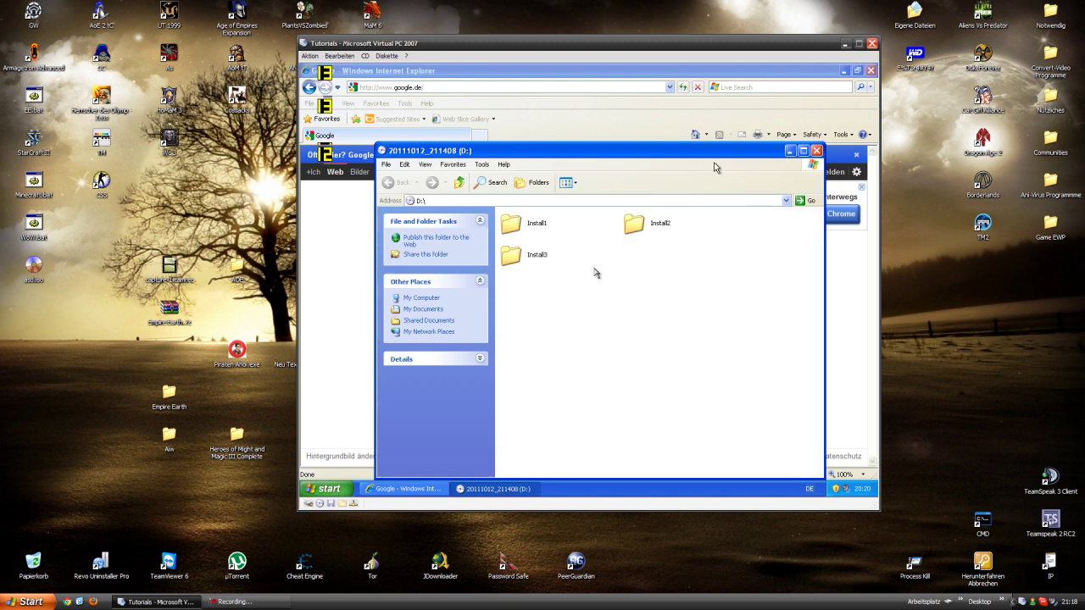
- Search Google for 'firefox' and open the CHIP Firefox download result
click(712, 111)
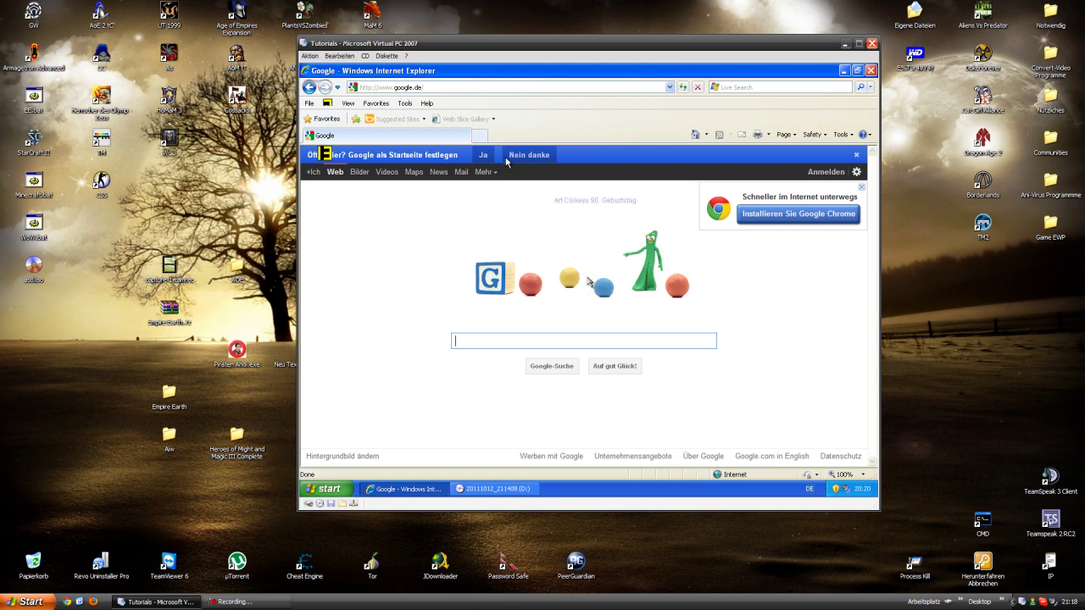
click(459, 88)
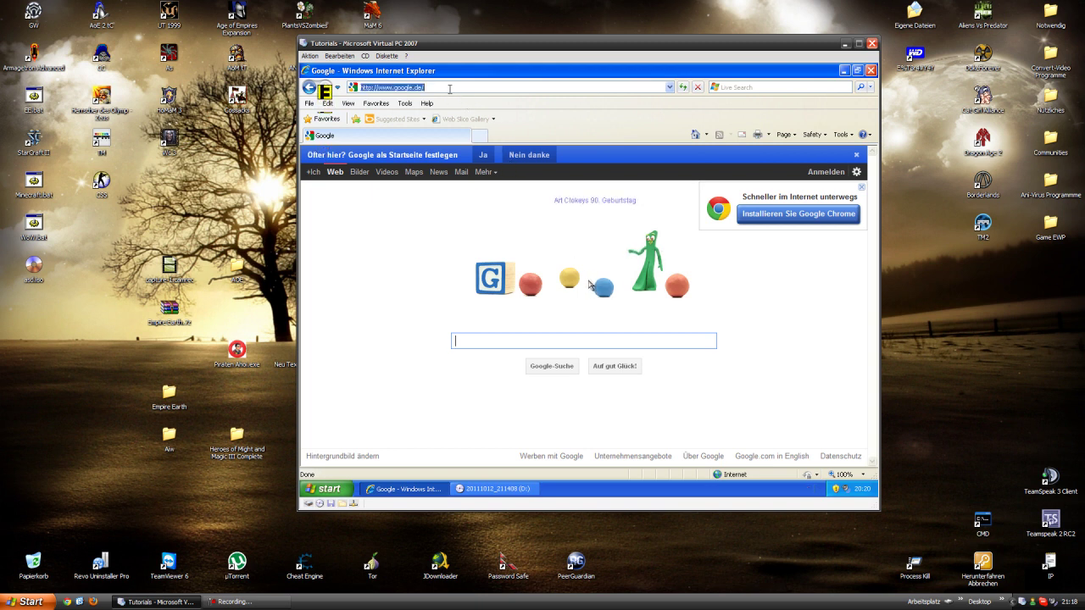
click(514, 336)
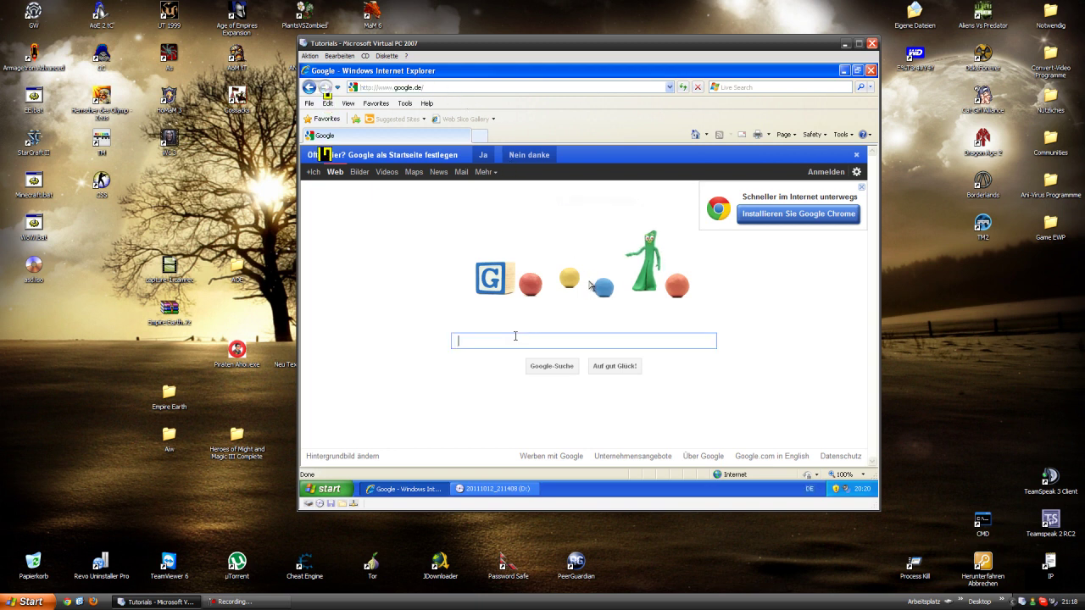
text(firef)
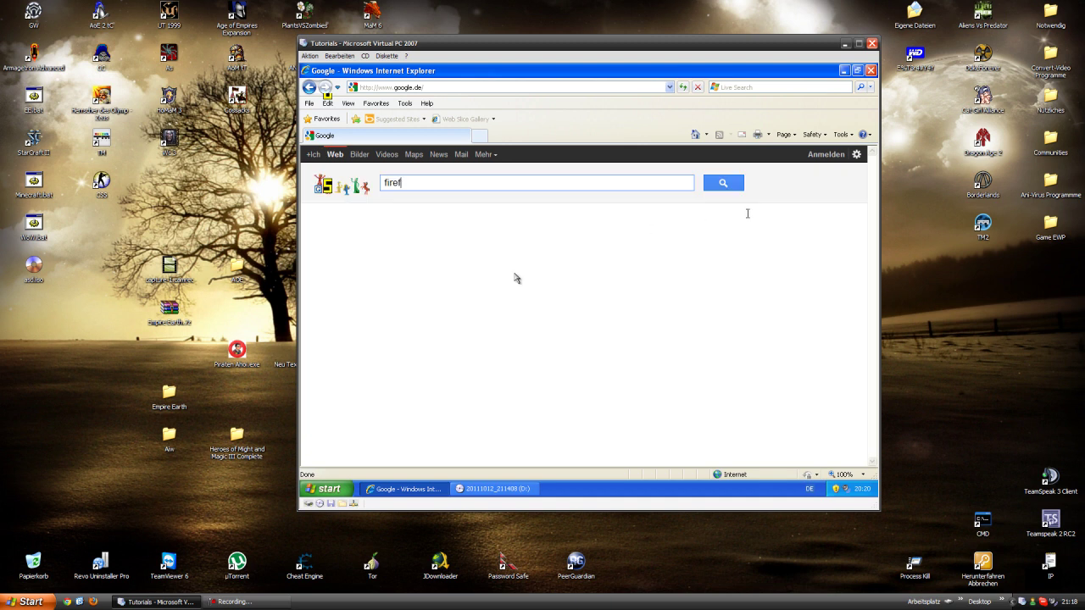
text(ox)
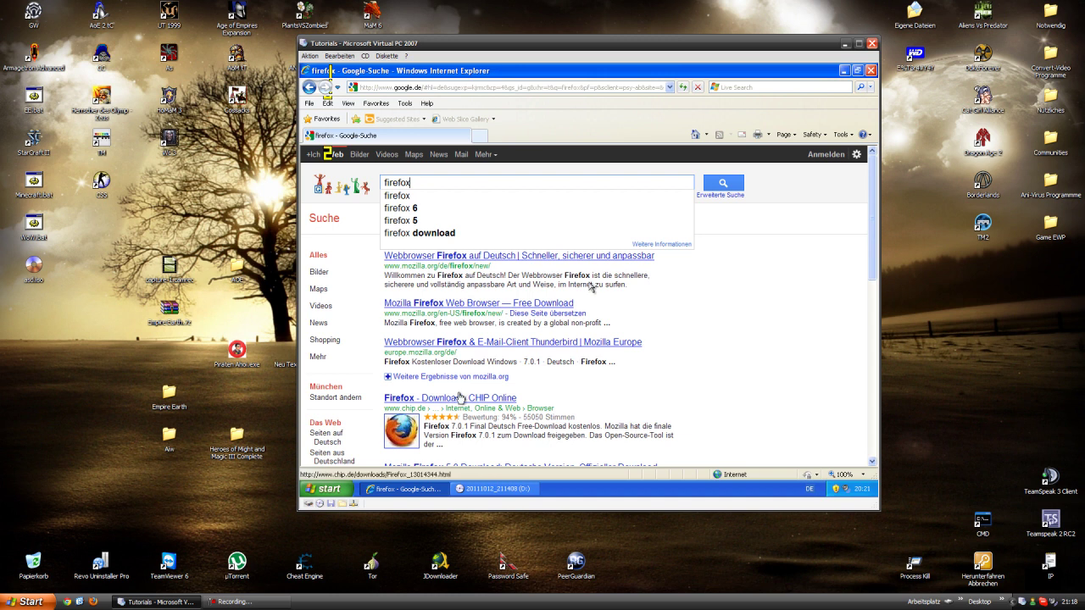
key(Return)
click(460, 400)
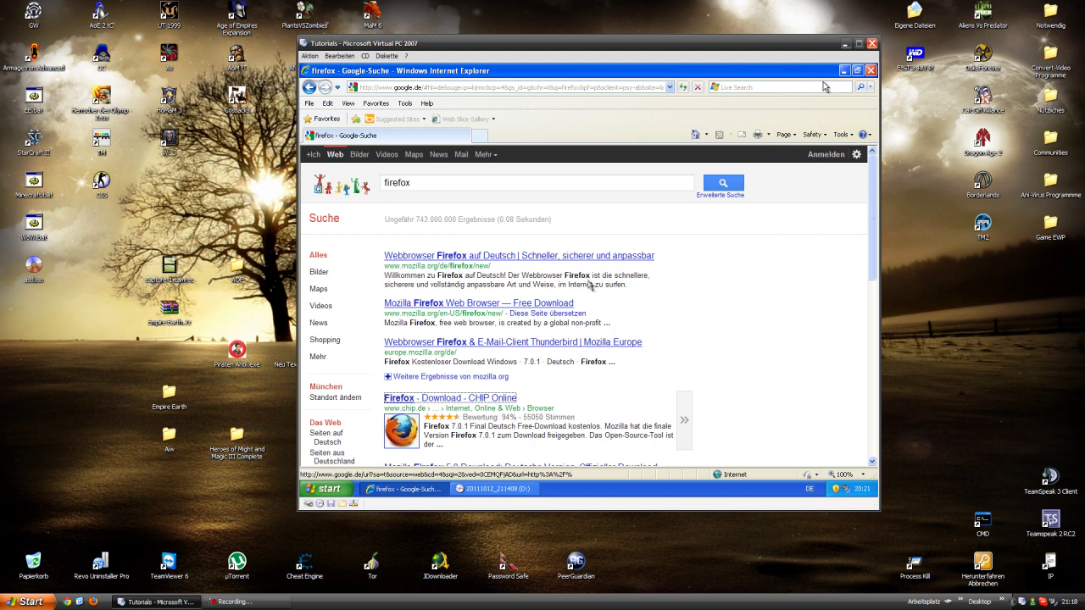
- Minimize Internet Explorer to reveal drive D: with folders Install1, Install2 and Install3
click(869, 89)
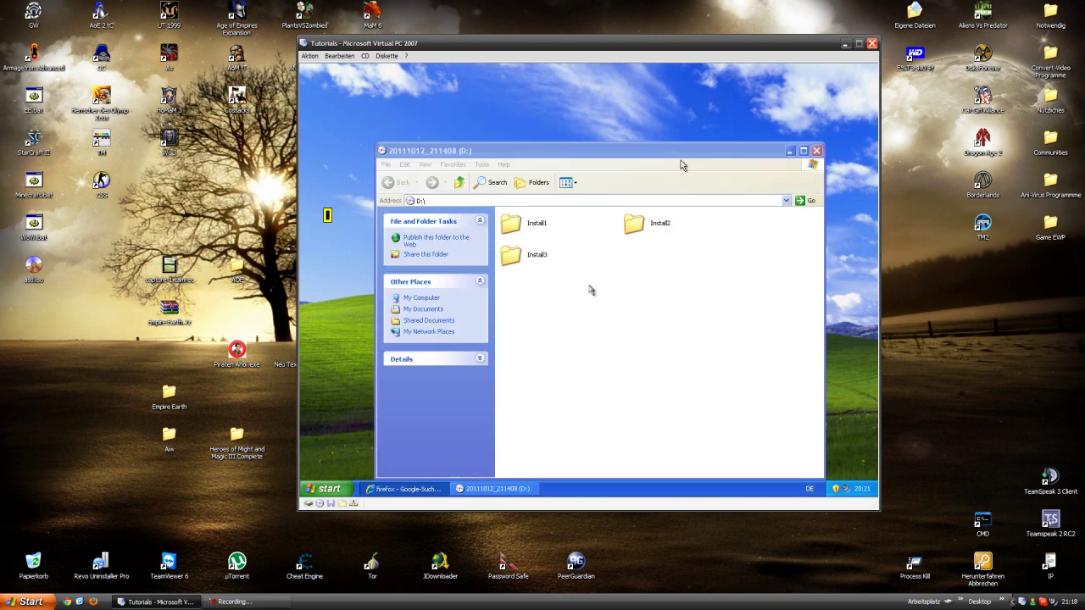
click(444, 488)
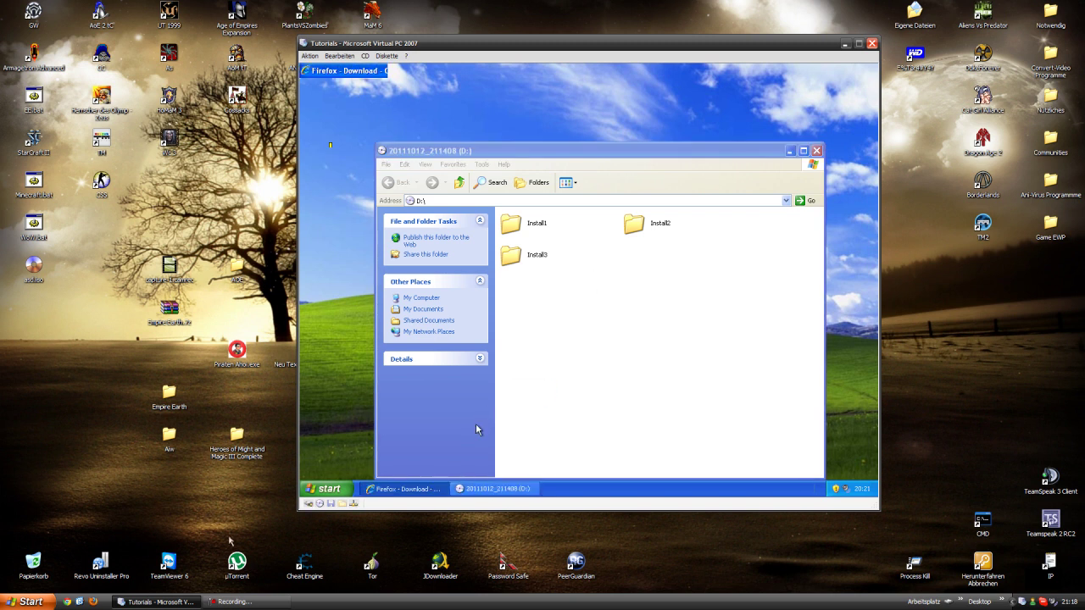
click(255, 602)
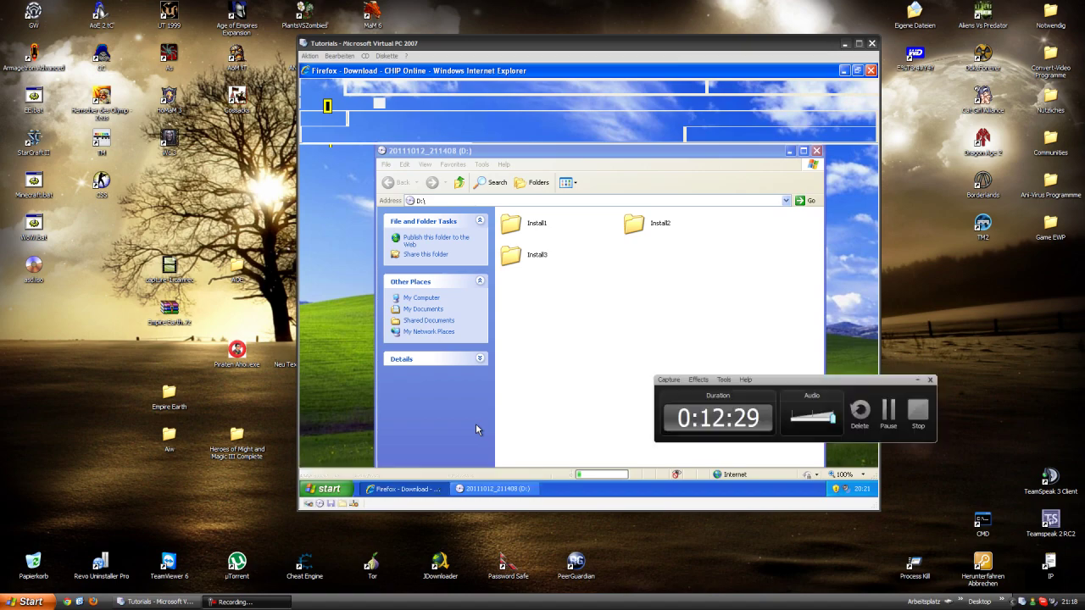